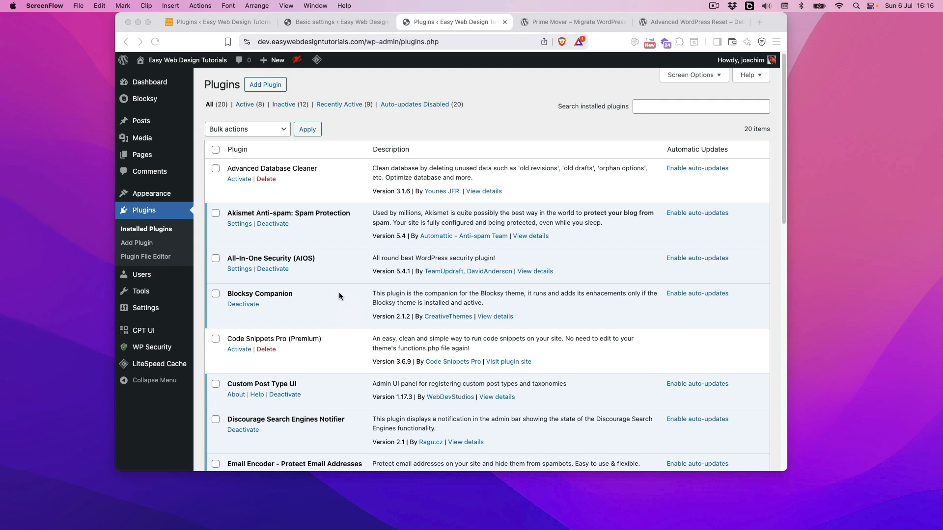
Copy the plugin name "Advanced WordPress Reset" from the heading of its WordPress.org plugin page
left_click(214, 20)
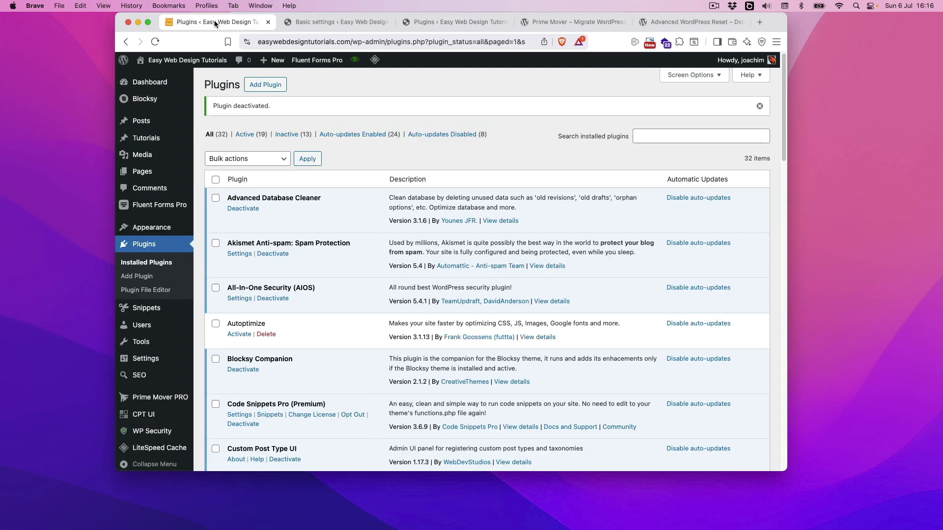
left_click(445, 24)
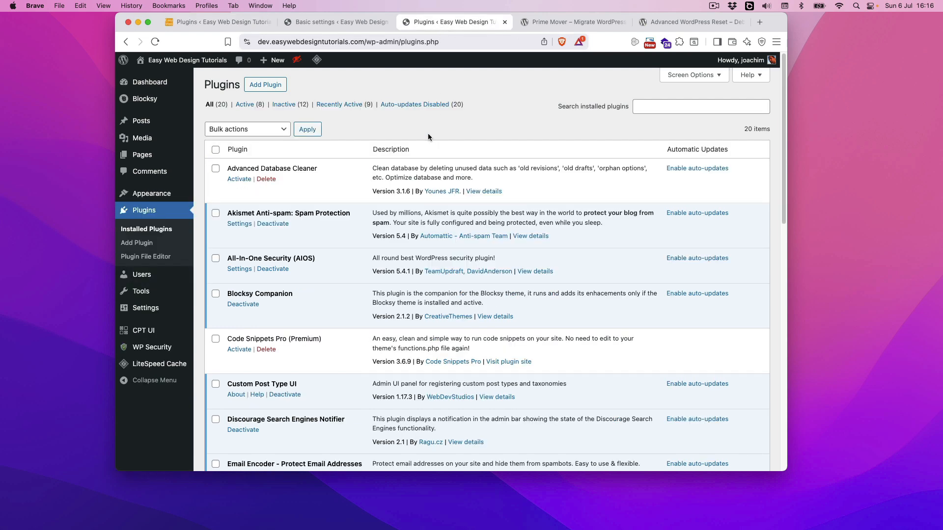
left_click(681, 25)
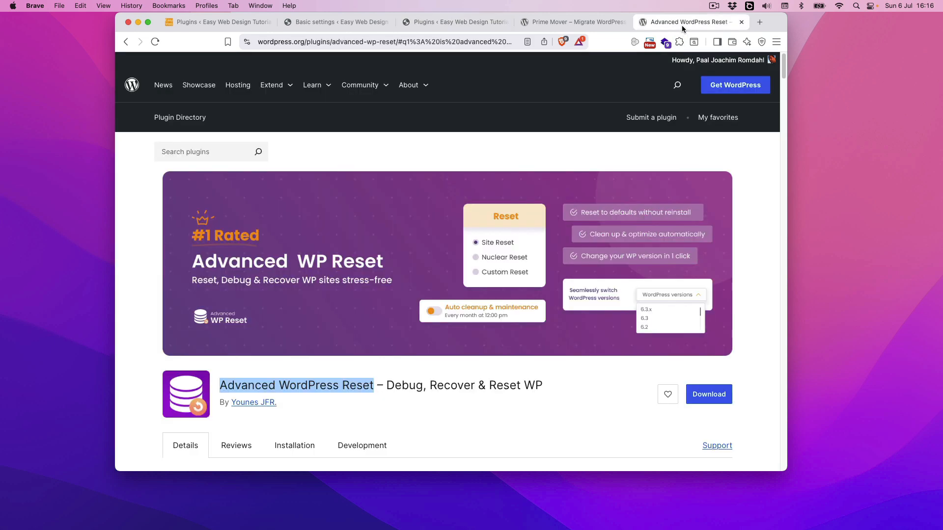
left_click(386, 386)
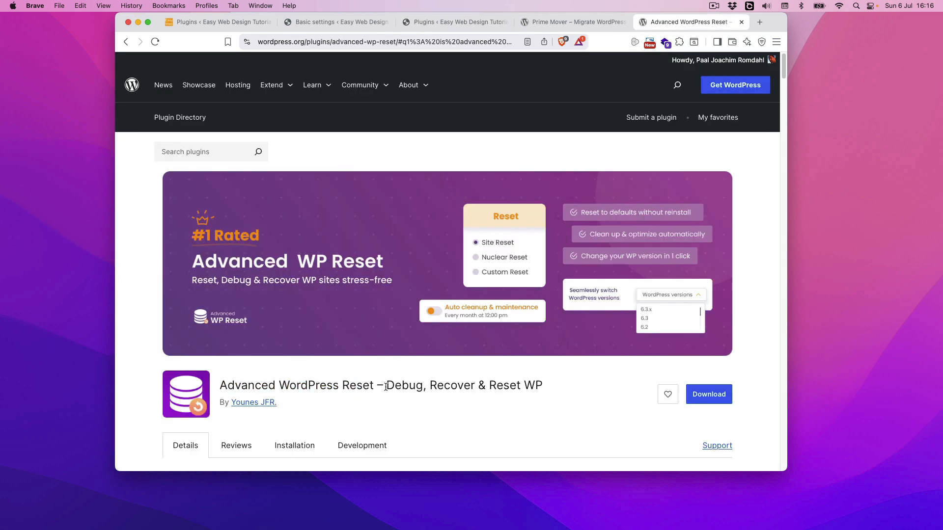
left_click_drag(373, 386, 220, 386)
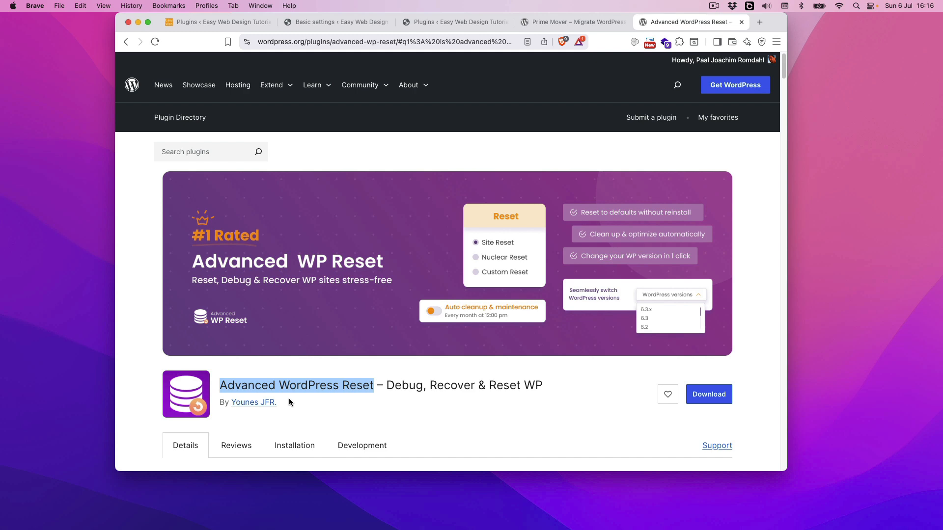
key("super+c")
left_click(384, 415)
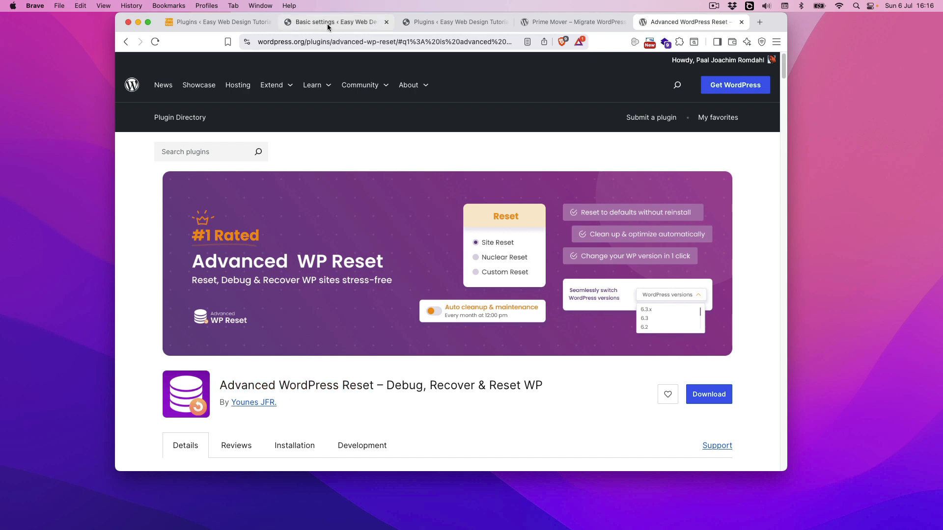
Search for "Advanced WordPress Reset" among the dev site's available plugins, and install and activate Advanced WordPress Reset – Debug, Recover & Reset WP
left_click(434, 23)
left_click(265, 84)
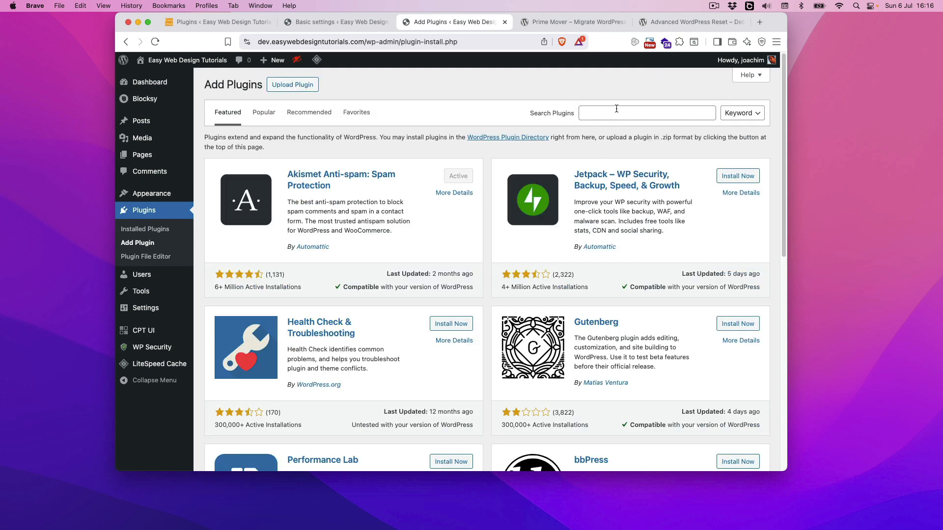
left_click(616, 113)
key("super+v")
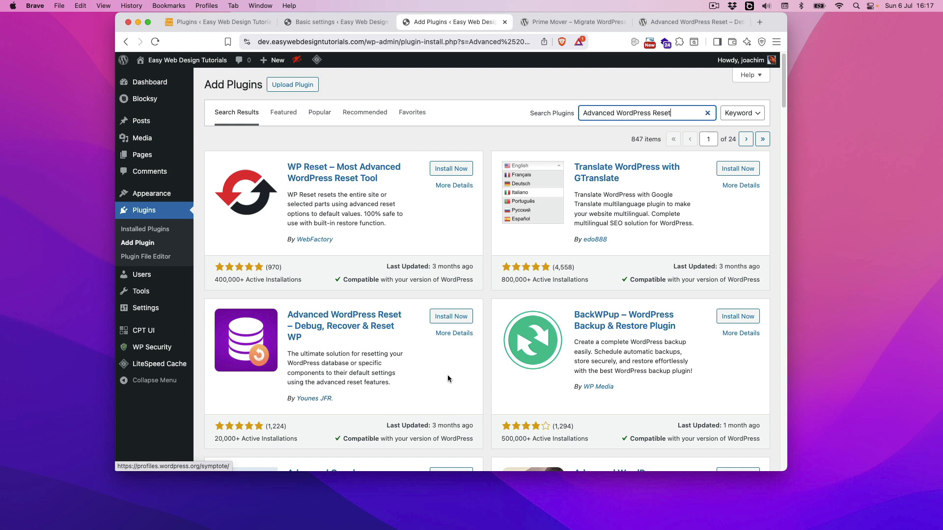
left_click(447, 318)
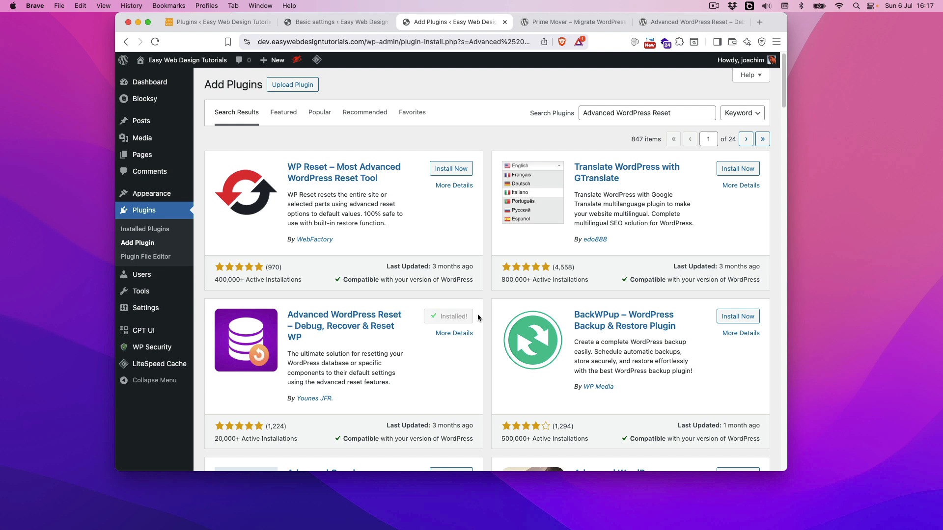
left_click(472, 318)
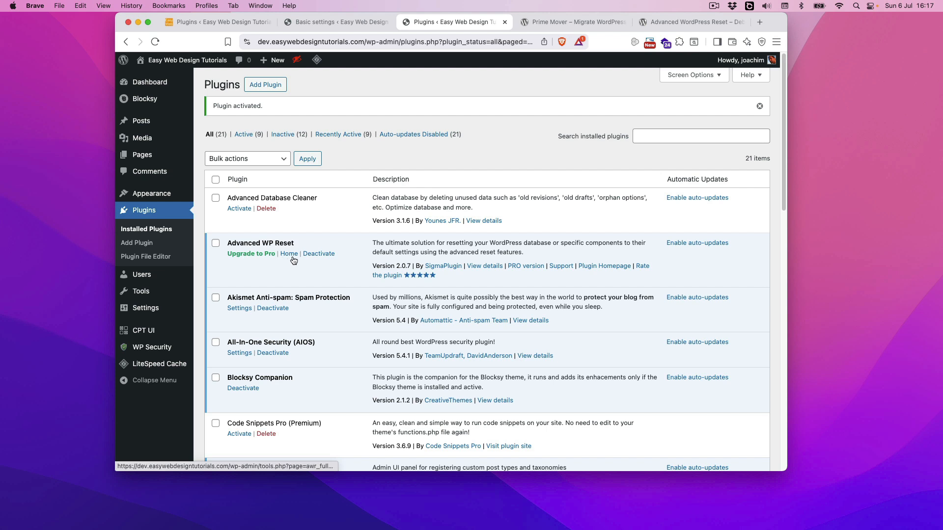
Bulk deactivate every plugin on the dev site except Advanced WP Reset and check the list
left_click(215, 180)
left_click(215, 243)
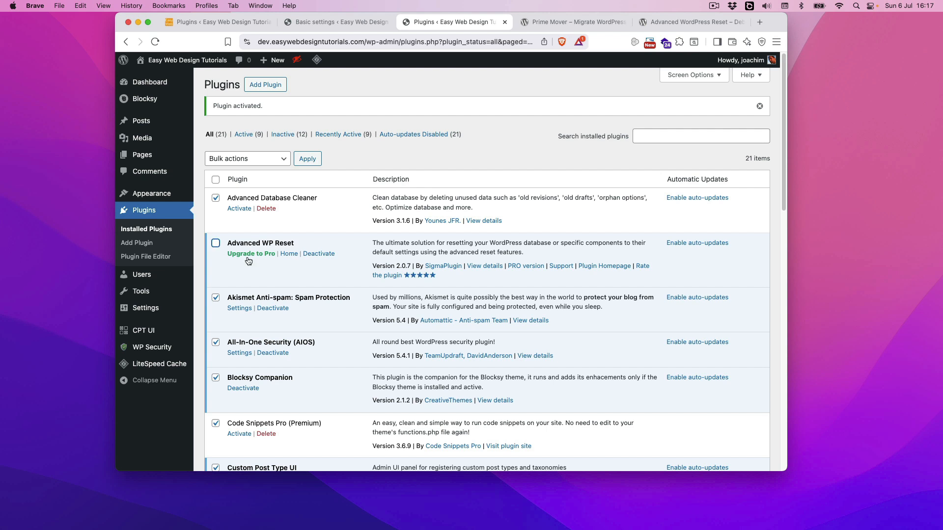
left_click(283, 158)
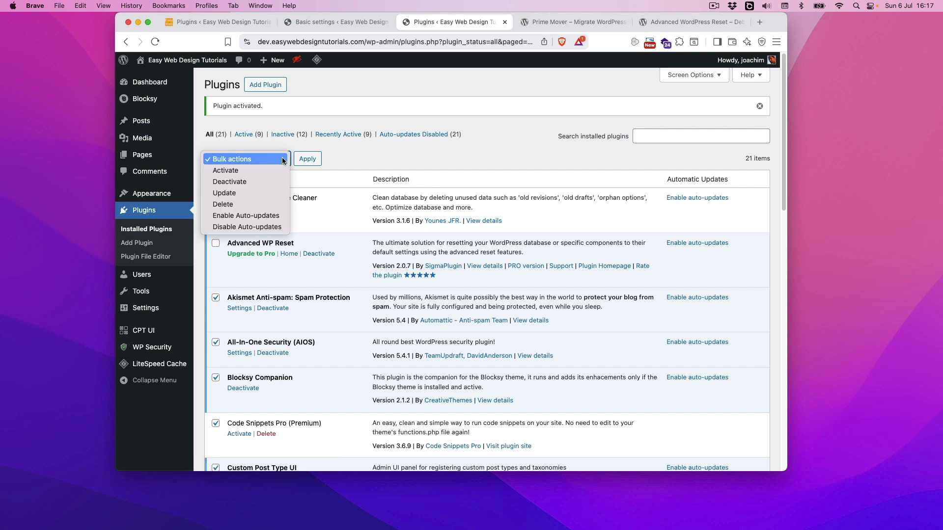
left_click(265, 182)
left_click(308, 160)
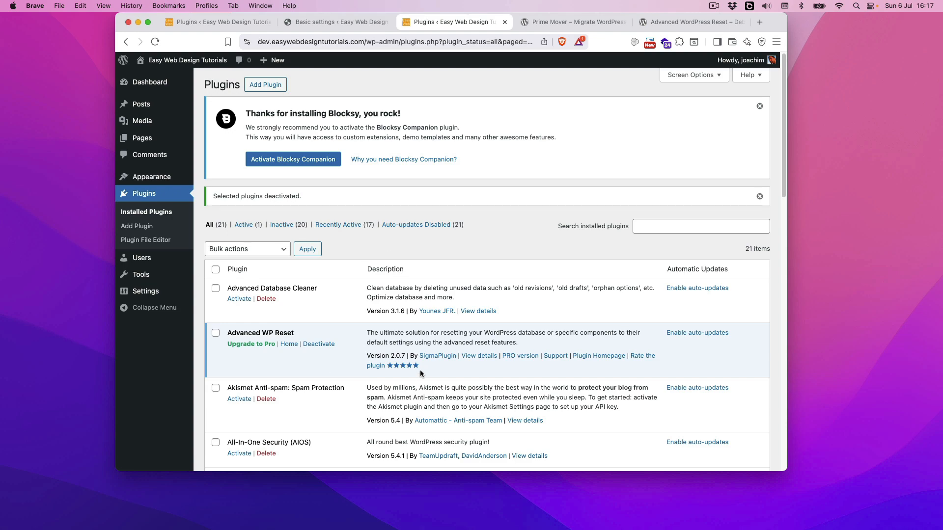
scroll(420, 370, "down", 20)
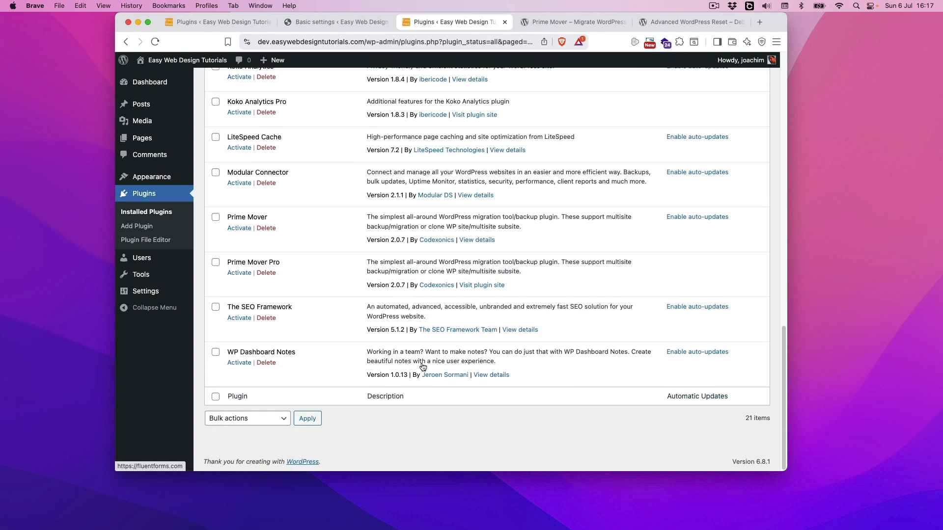
scroll(421, 363, "up", 20)
Activate the Twenty Twenty-Five theme on the dev site in place of Blocksy
mouse_move(180, 184)
left_click(227, 184)
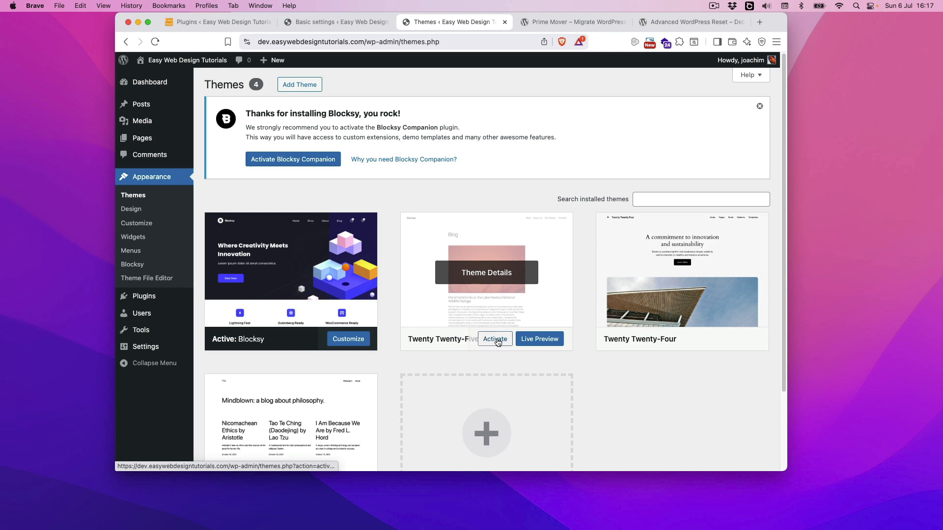
left_click(495, 340)
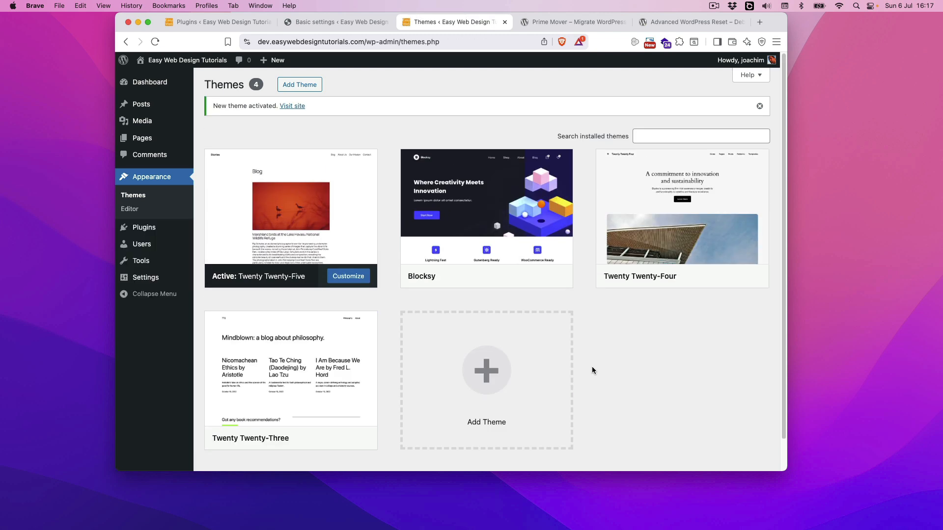
Revisit the installed plugins list and open the Advanced WP Reset tool page
left_click(229, 228)
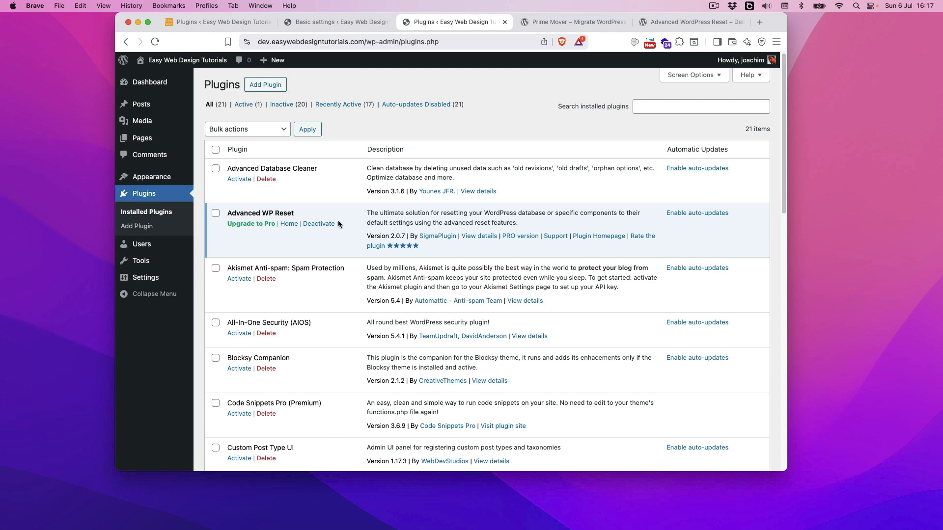
mouse_move(157, 262)
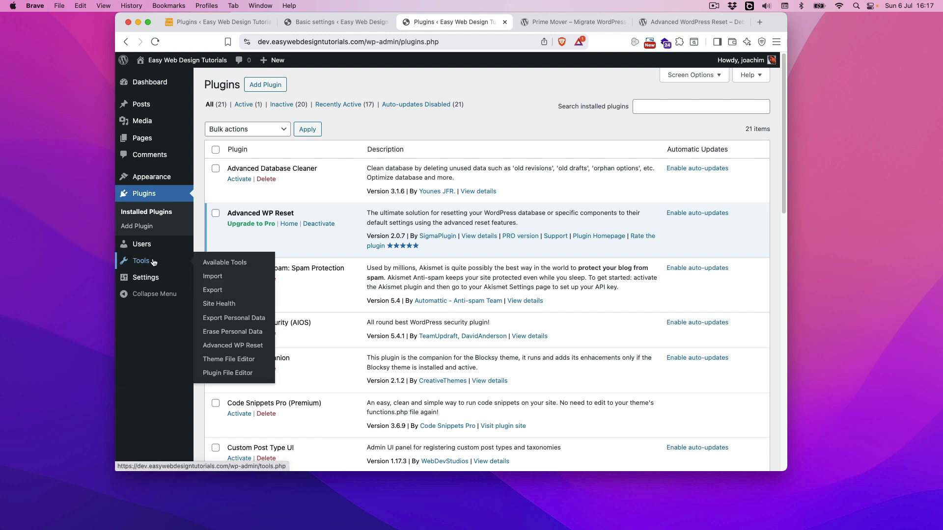
left_click(224, 346)
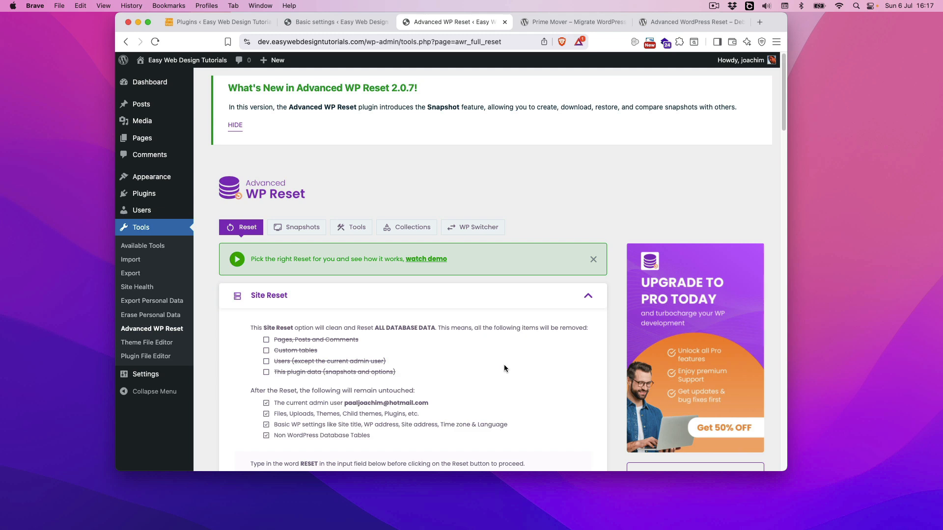
Examine the Site Reset, Nuclear Reset and Custom Reset options offered by Advanced WP Reset
scroll(503, 365, "down", 5)
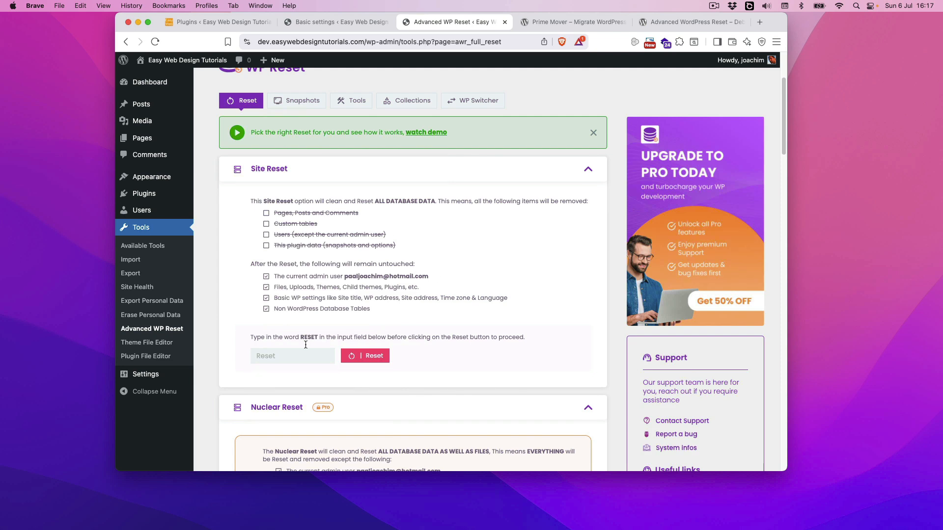
left_click(284, 353)
scroll(446, 313, "down", 6)
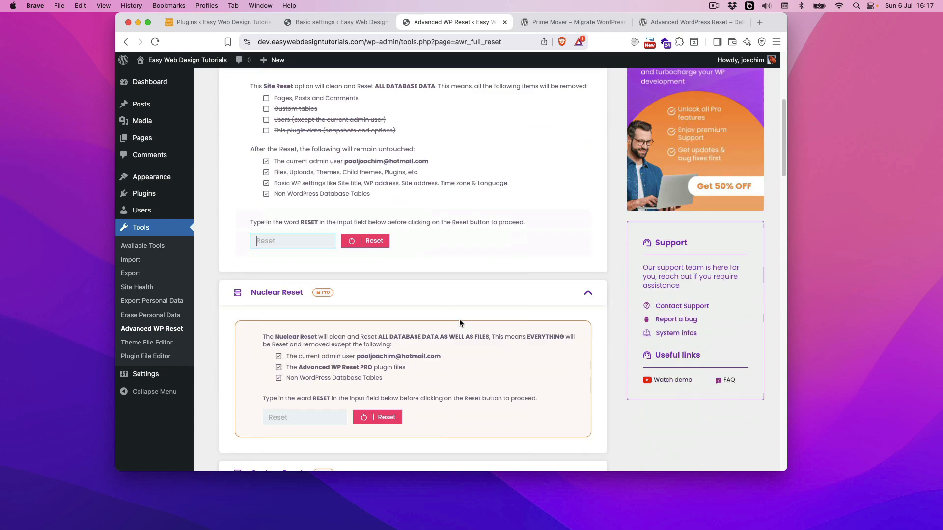
scroll(464, 345, "down", 12)
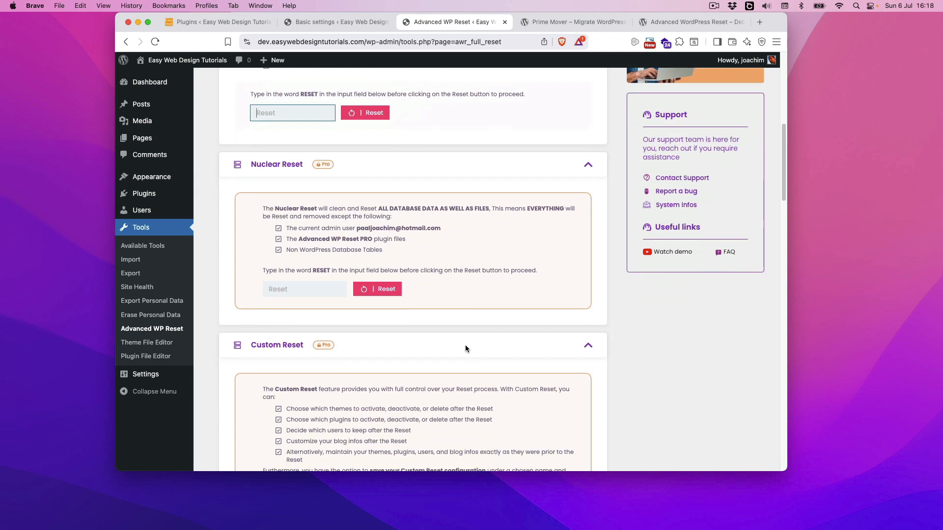
scroll(464, 349, "down", 20)
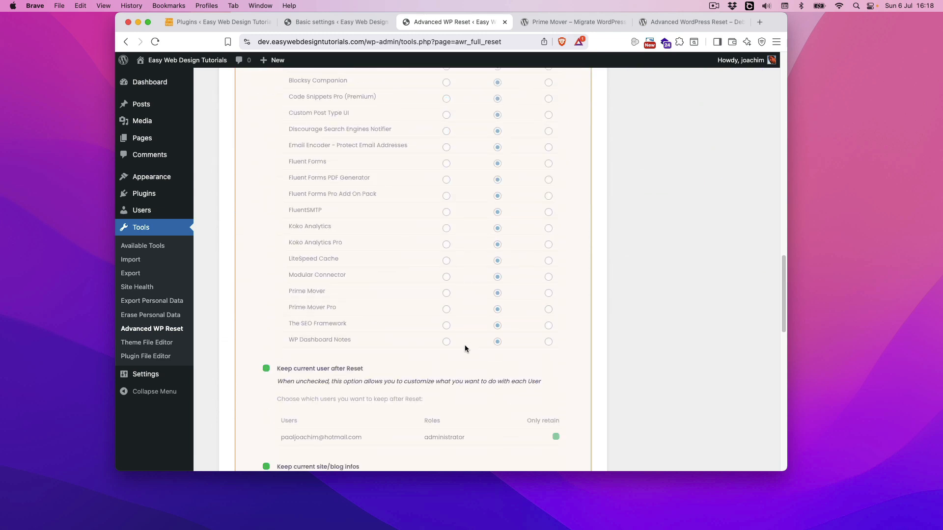
scroll(464, 345, "down", 4)
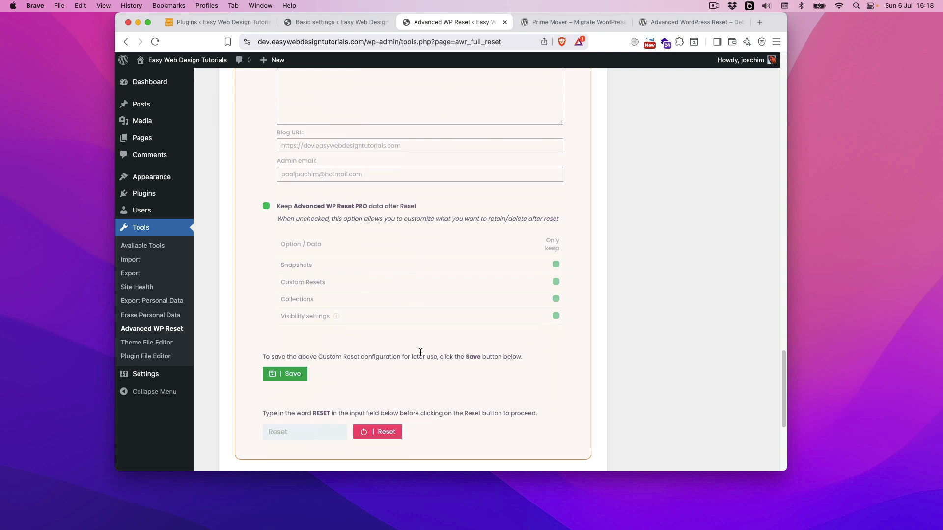
scroll(426, 370, "up", 20)
scroll(427, 374, "up", 15)
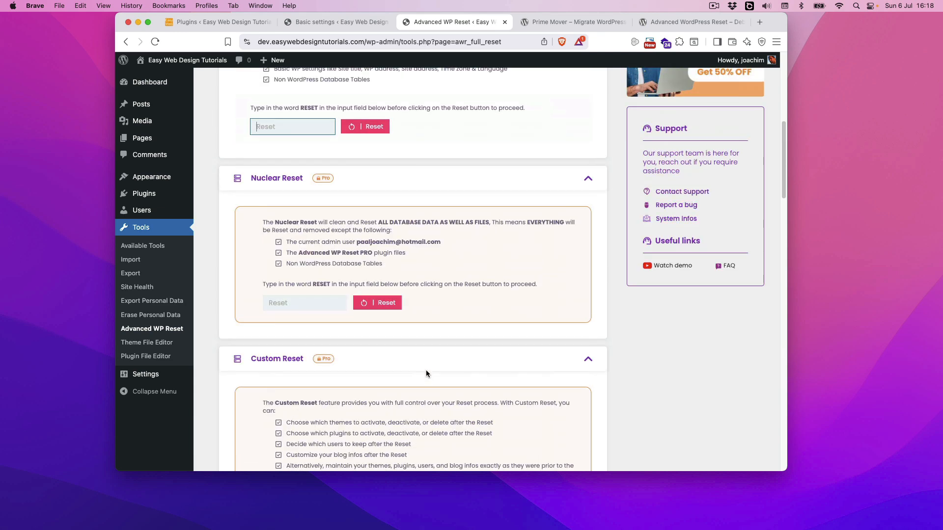
scroll(426, 373, "up", 5)
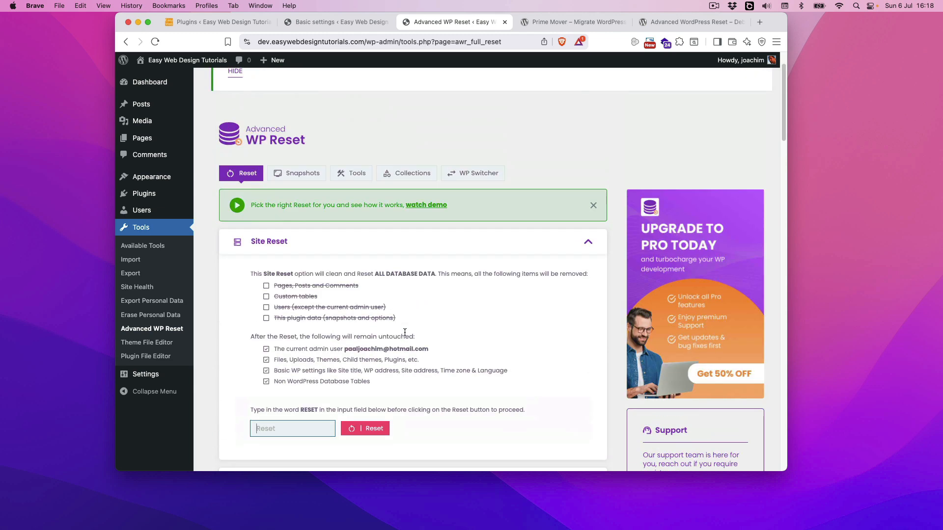
Run the Site Reset on the dev site, entering the confirmation word RESET and accepting the data-loss warning
left_click(271, 425)
left_click(298, 452)
left_click(375, 428)
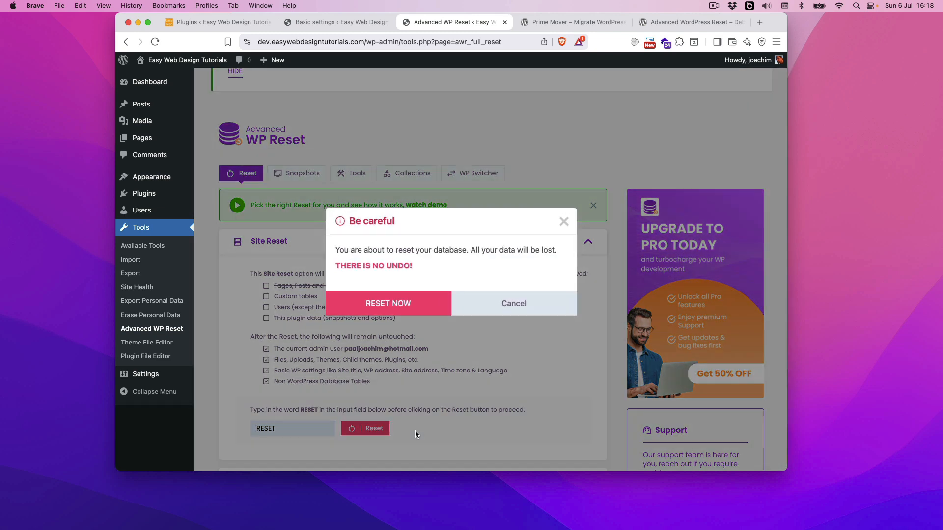
left_click(395, 305)
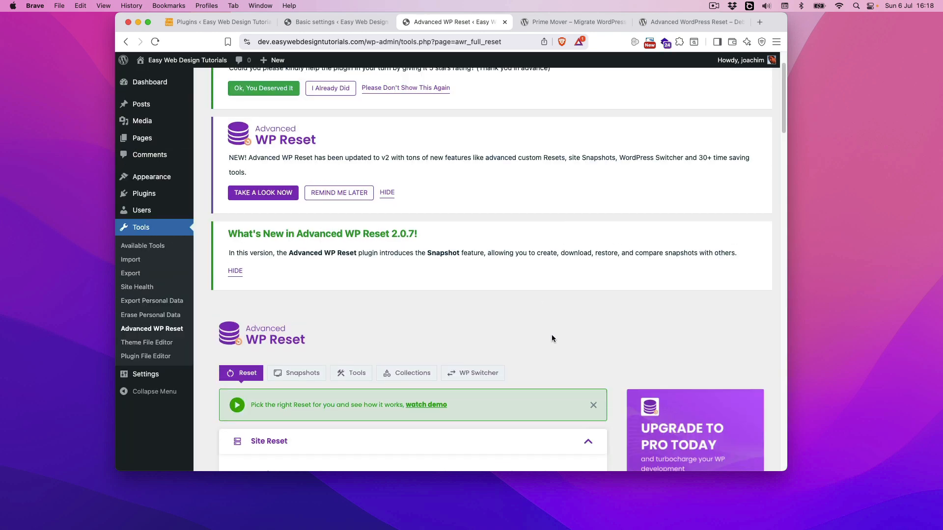
Deactivate the Advanced WP Reset plugin in the dev site's installed plugins list
mouse_move(156, 193)
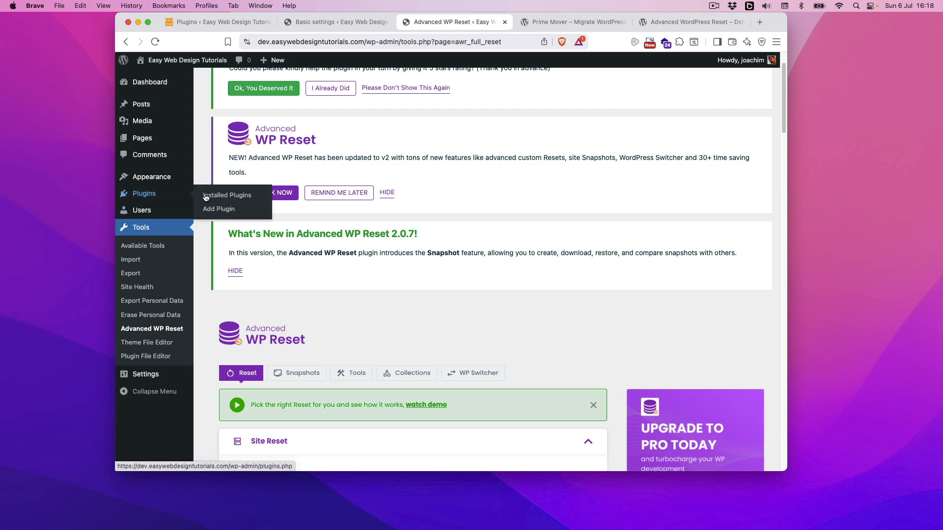
left_click(207, 195)
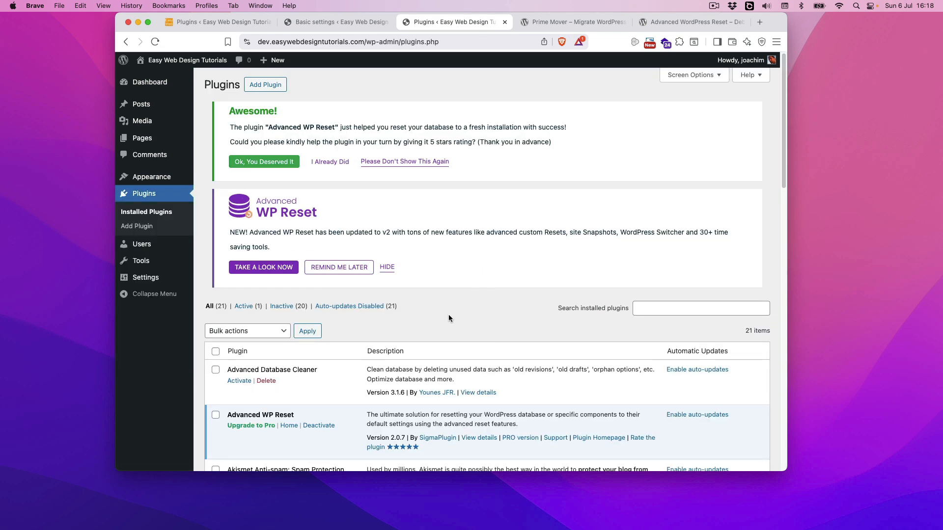
scroll(442, 344, "down", 2)
scroll(427, 379, "down", 3)
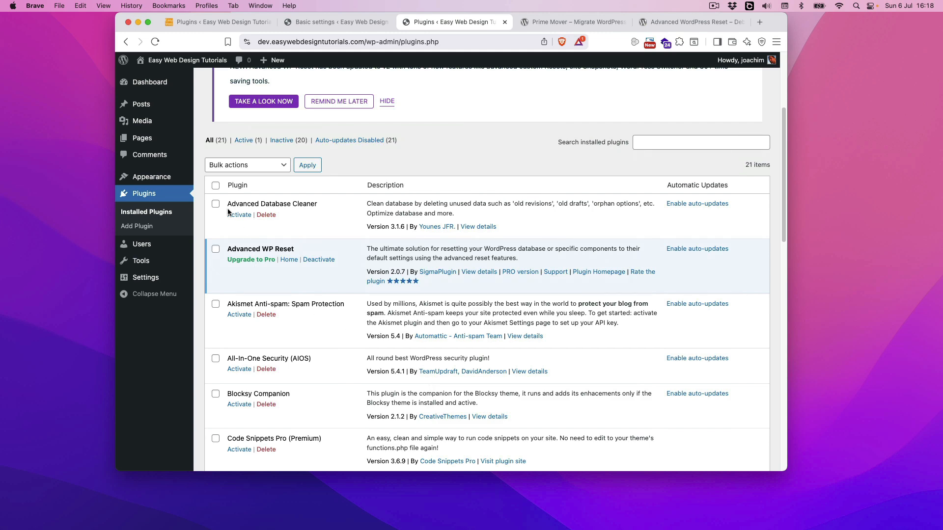
left_click(318, 260)
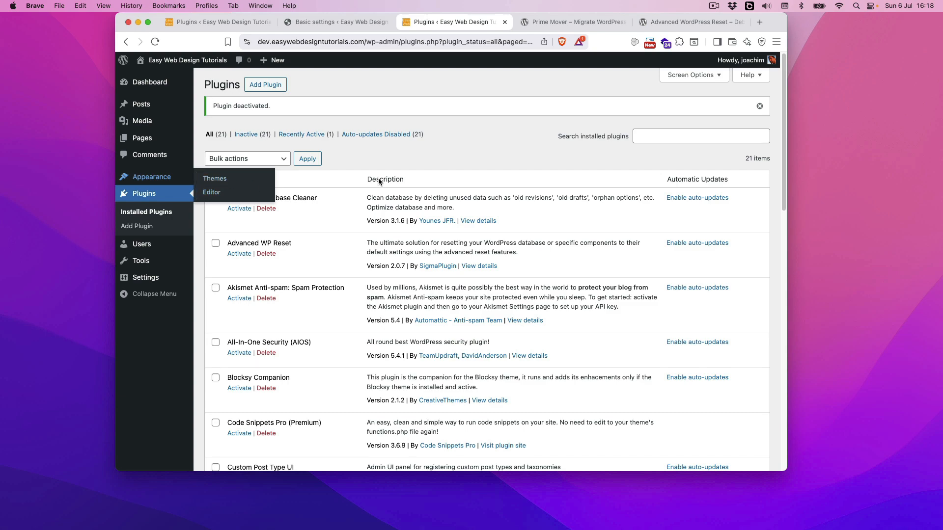
Bulk-delete every installed plugin on the dev site except Prime Mover and Prime Mover Pro, accepting the deletion of their data
left_click(215, 183)
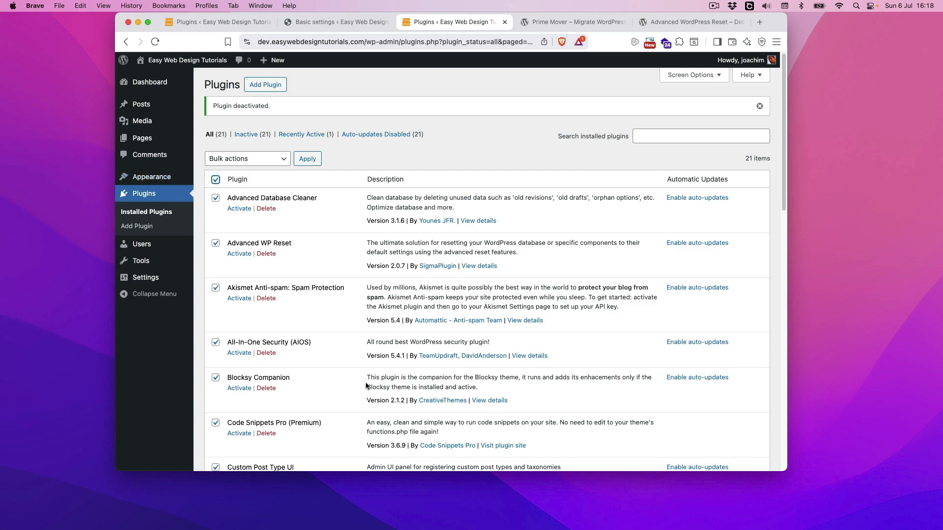
scroll(365, 385, "down", 7)
scroll(366, 385, "down", 7)
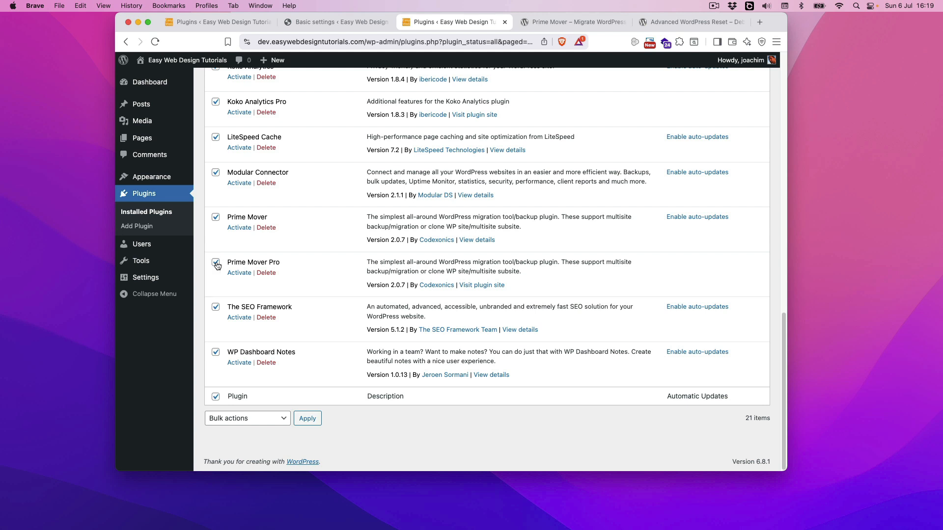
left_click(215, 262)
left_click(215, 217)
left_click(275, 419)
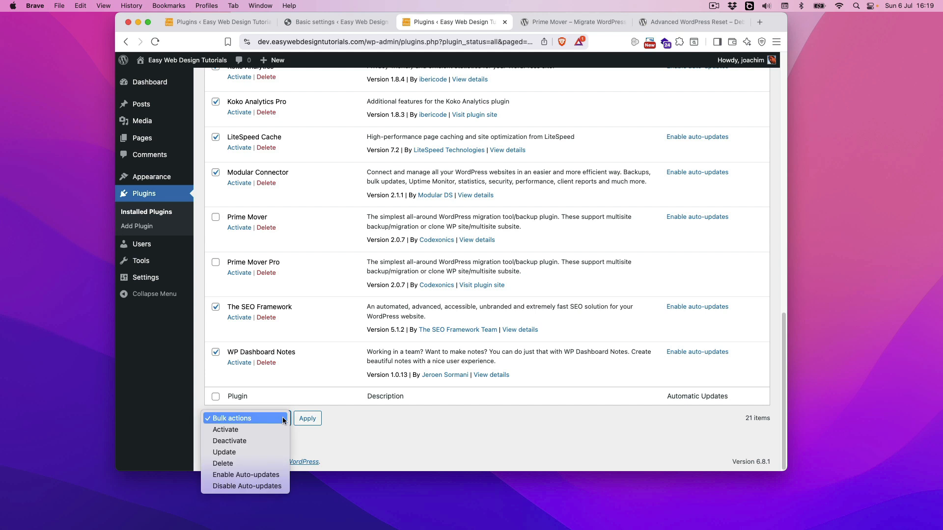
left_click(262, 464)
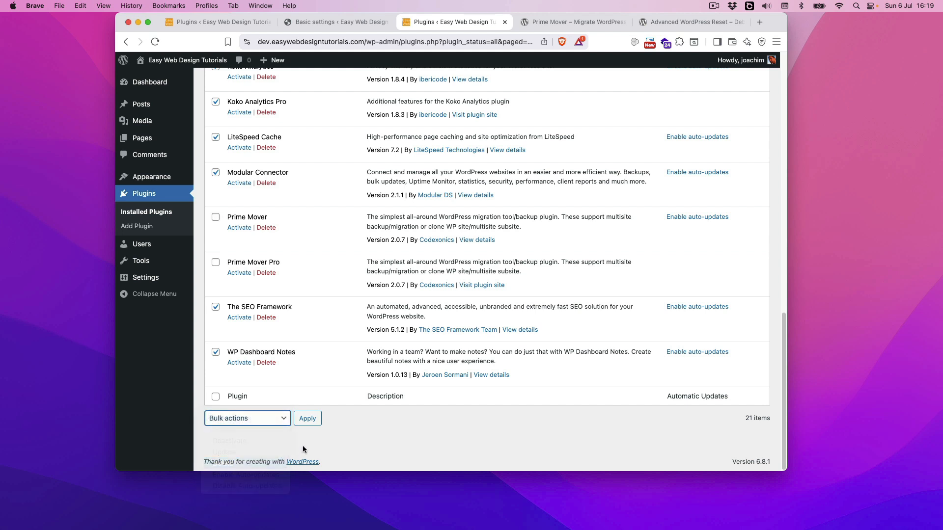
left_click(307, 421)
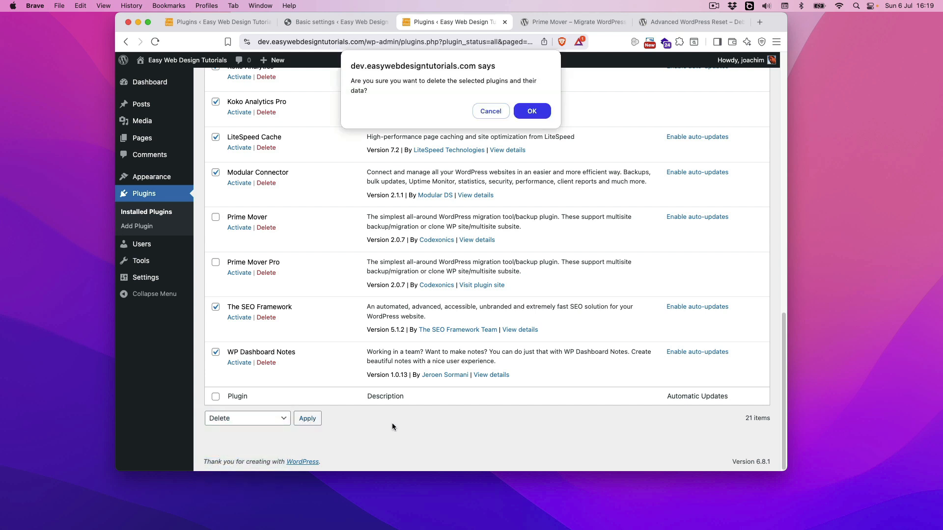
left_click(532, 111)
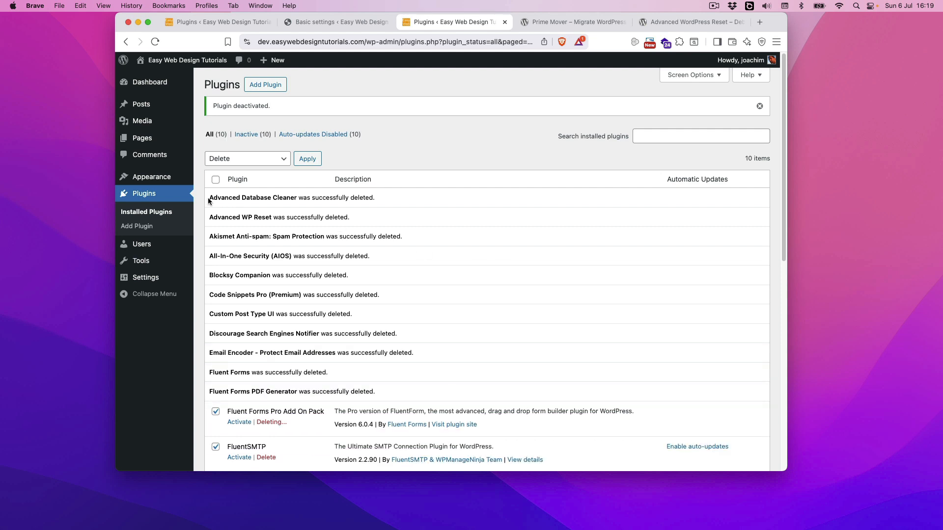
Find Advanced Database Cleaner in the plugin directory using its name copied from the deletion list, then install and activate it
left_click_drag(209, 197, 296, 197)
key("super+c")
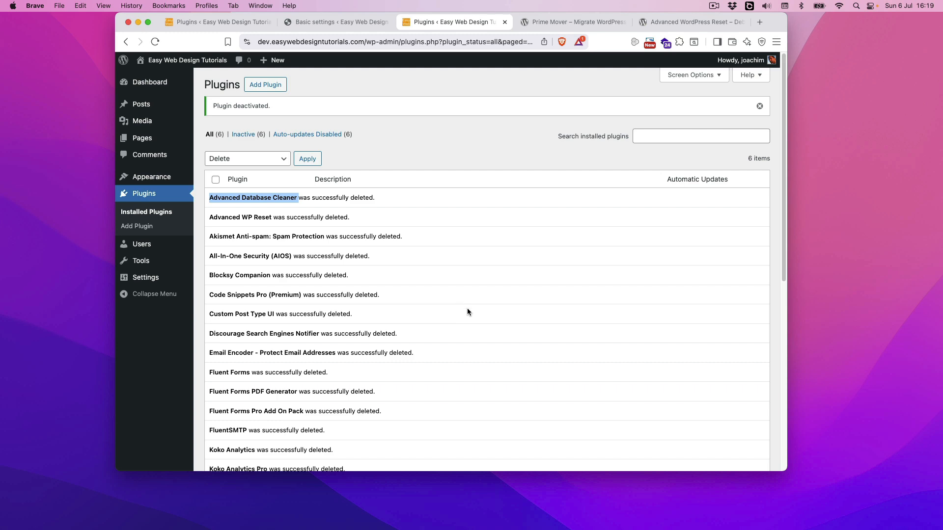
scroll(466, 311, "down", 10)
left_click(160, 228)
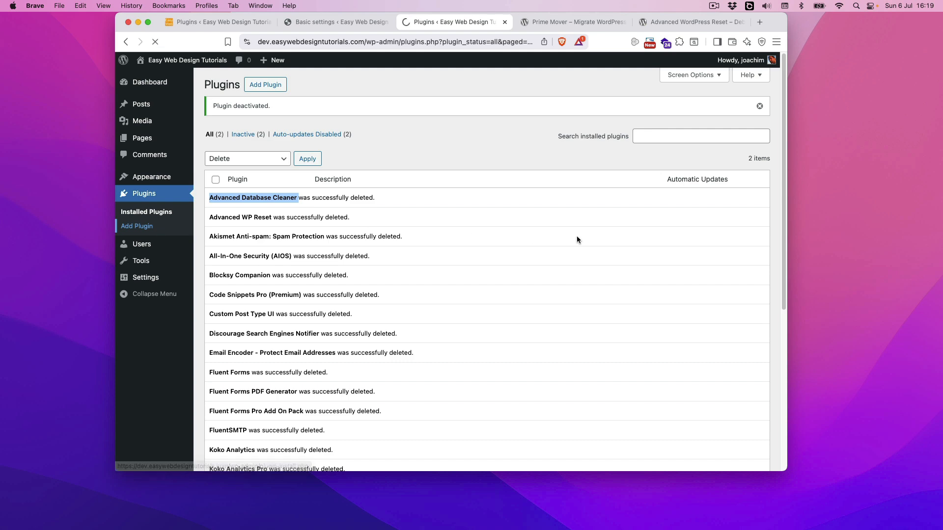
left_click(629, 112)
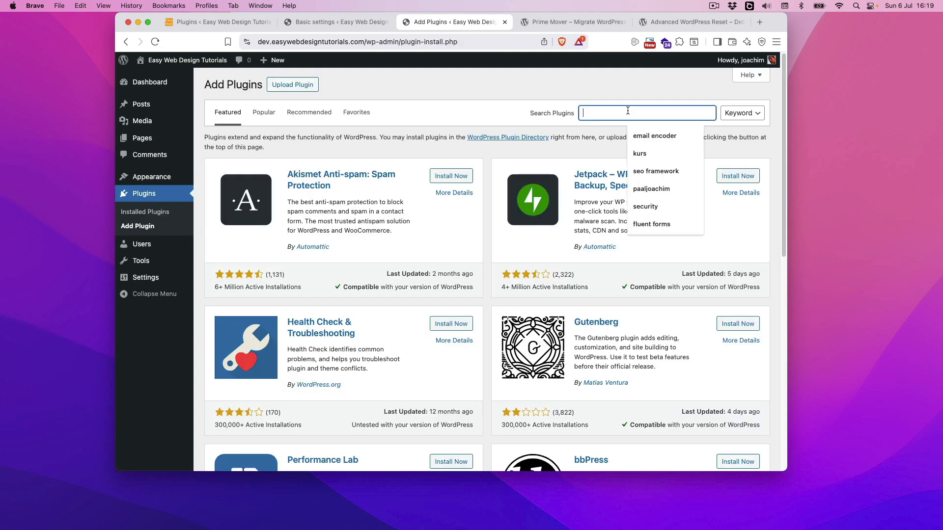
key("super+v")
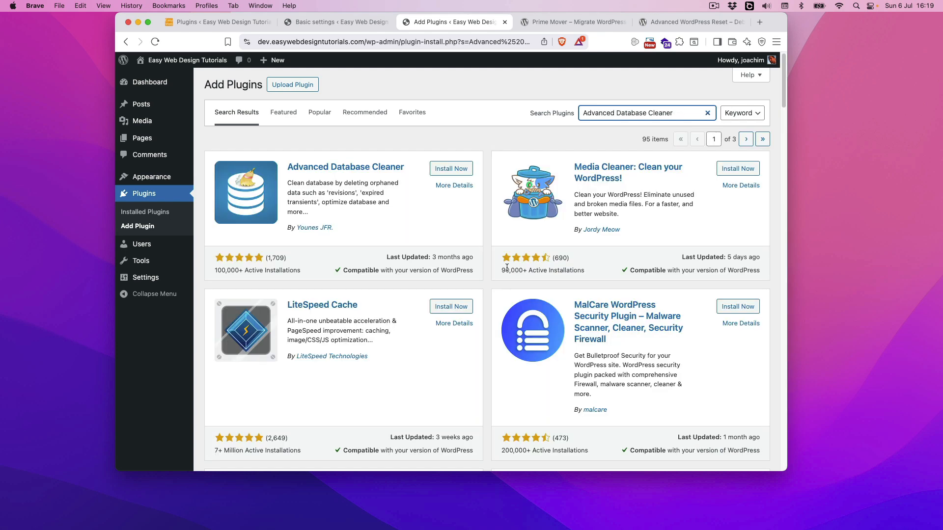
left_click(445, 169)
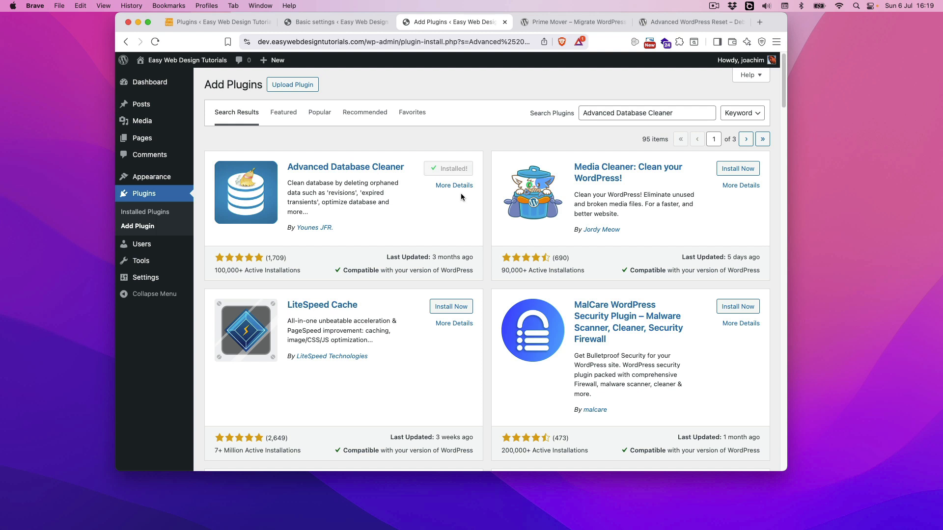
left_click(455, 169)
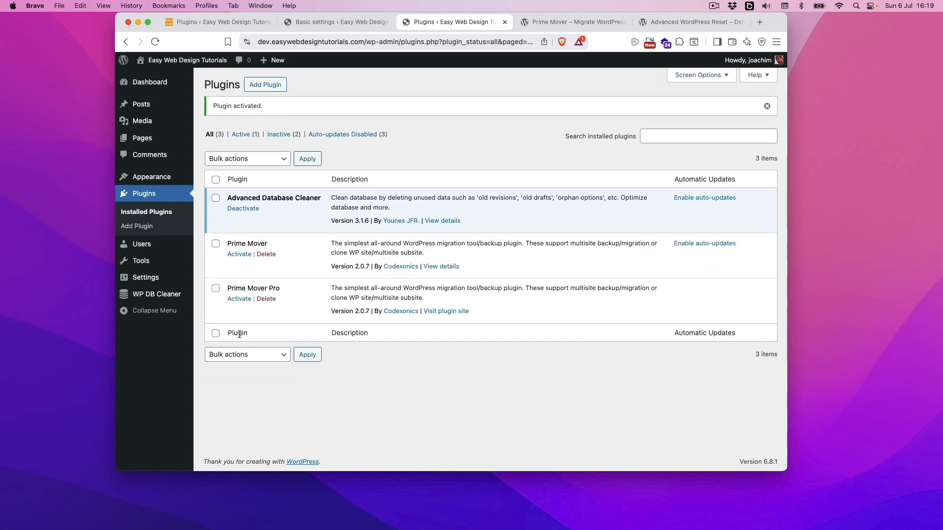
Examine the dev site's remaining database tables in Advanced DB Cleaner
left_click(169, 296)
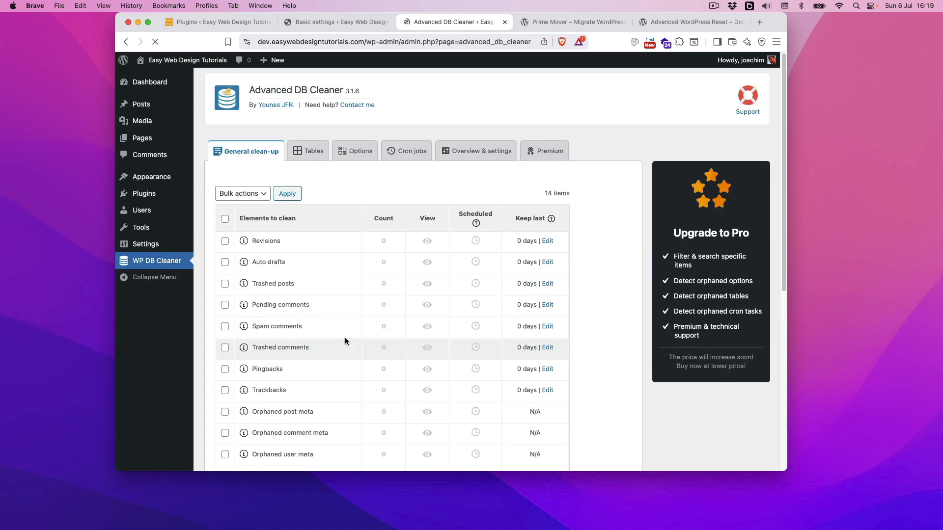
left_click(315, 153)
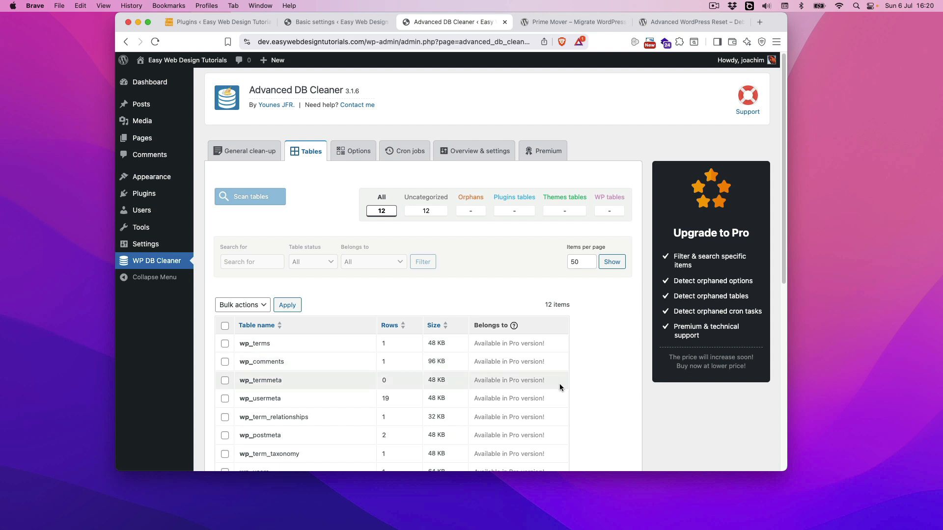
scroll(558, 384, "down", 5)
scroll(559, 387, "down", 2)
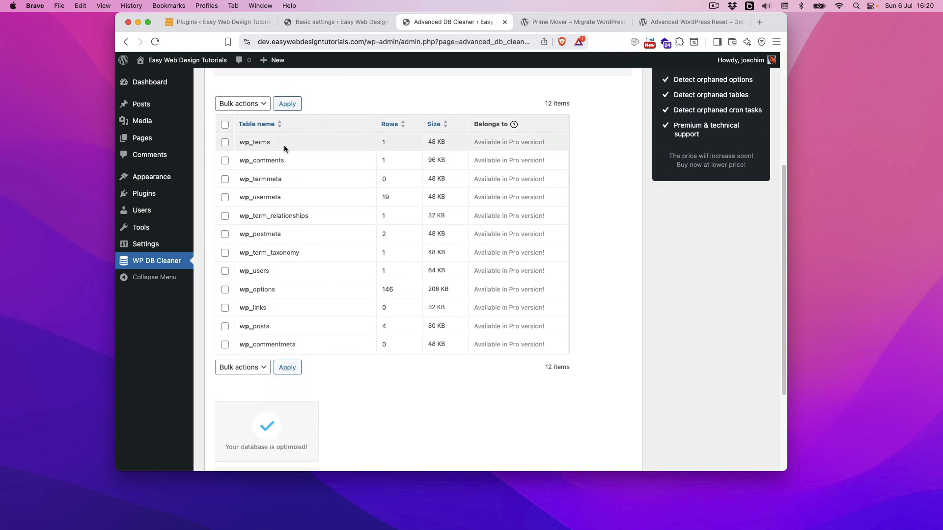
scroll(343, 366, "up", 2)
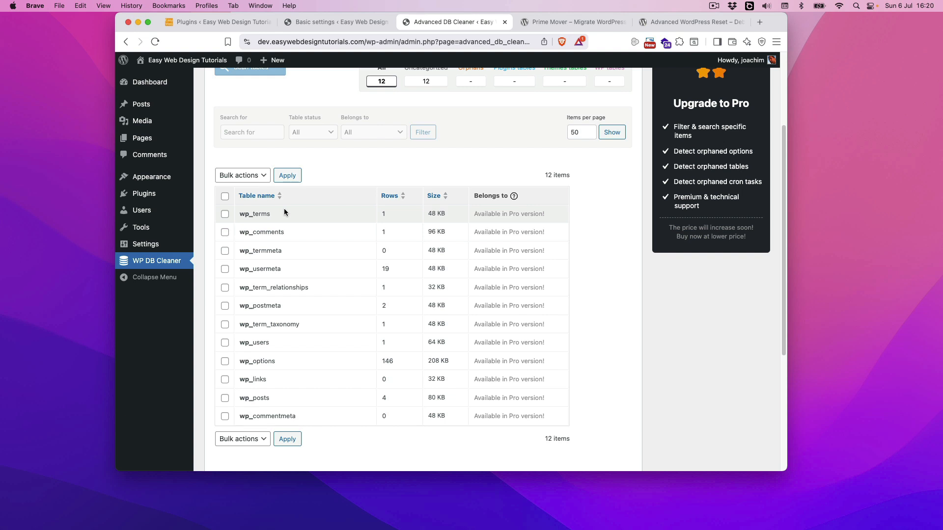
scroll(333, 268, "up", 1)
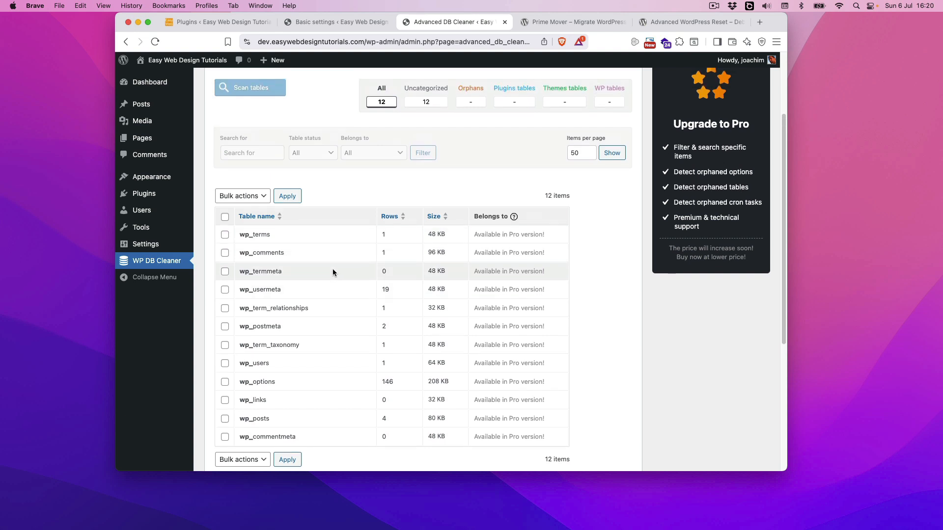
scroll(331, 269, "up", 4)
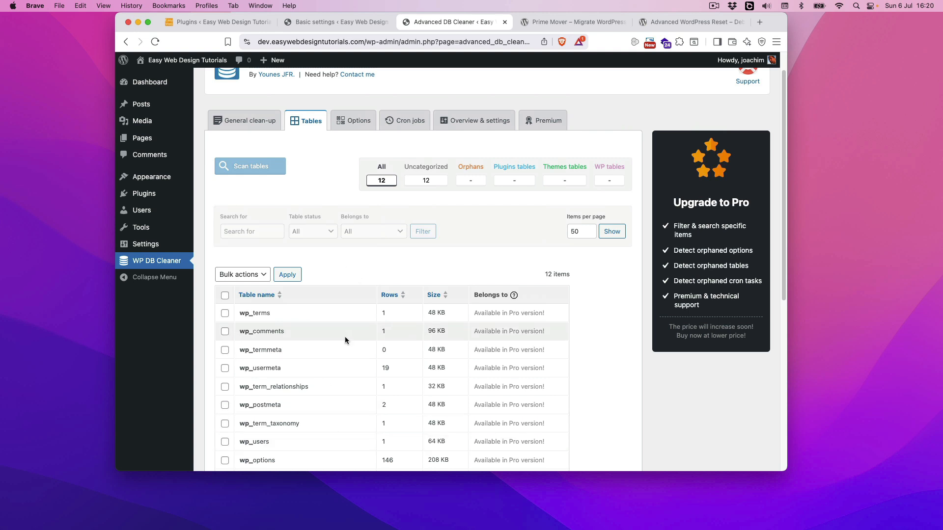
scroll(345, 340, "down", 5)
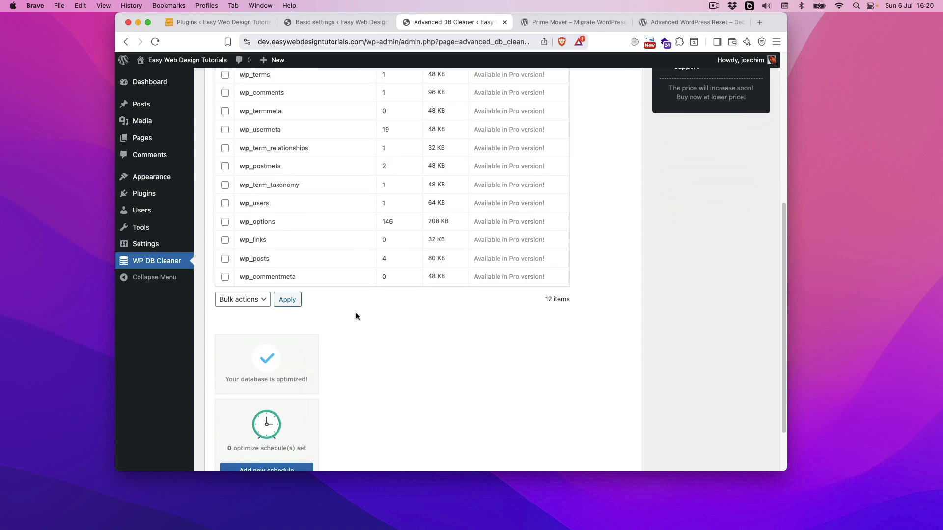
scroll(356, 312, "up", 5)
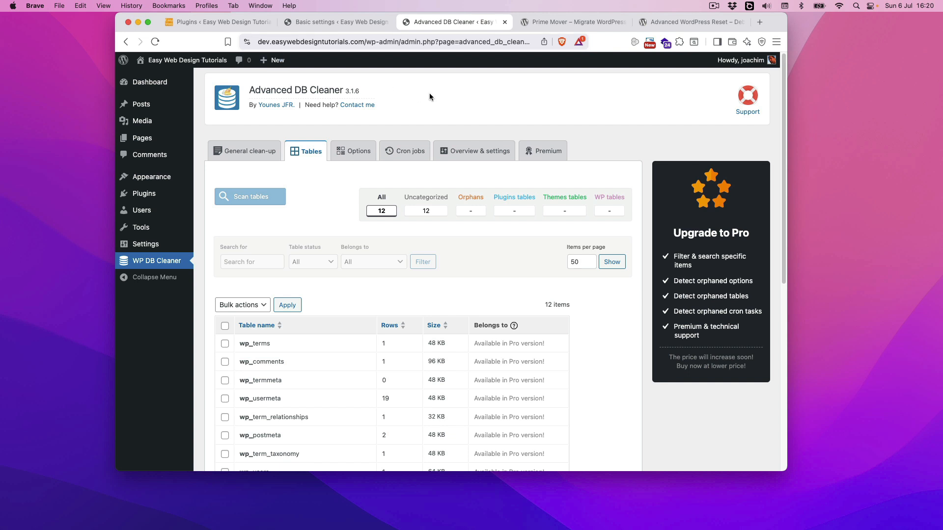
Review the installed plugins on the live site, down to the Prime Mover entries
left_click(315, 22)
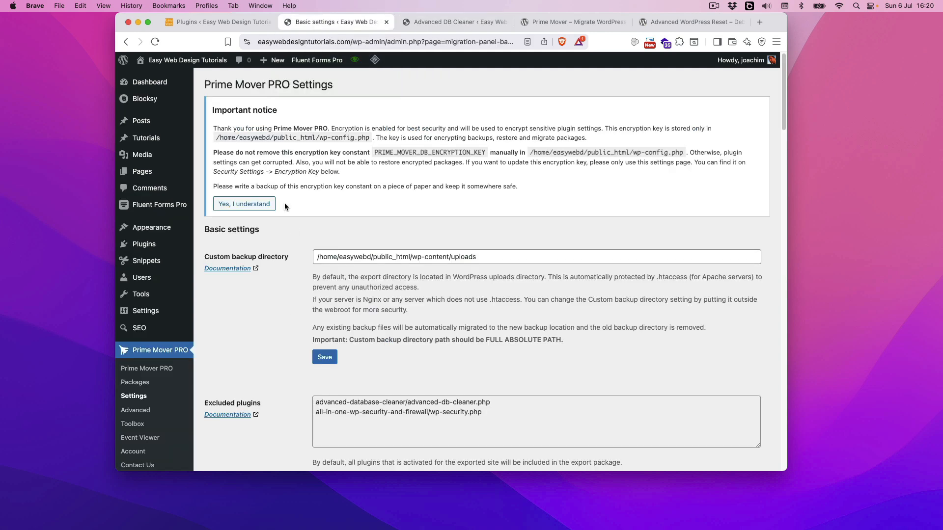
left_click(222, 22)
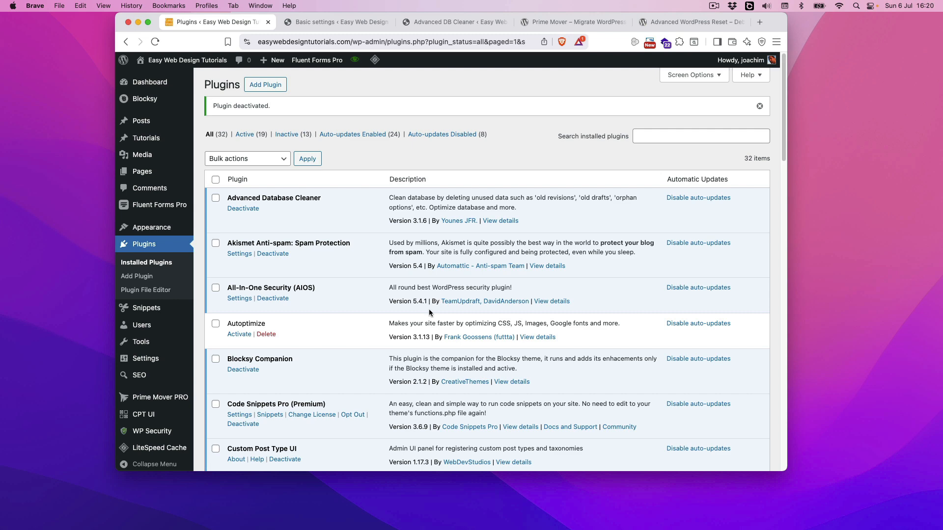
scroll(426, 314, "down", 10)
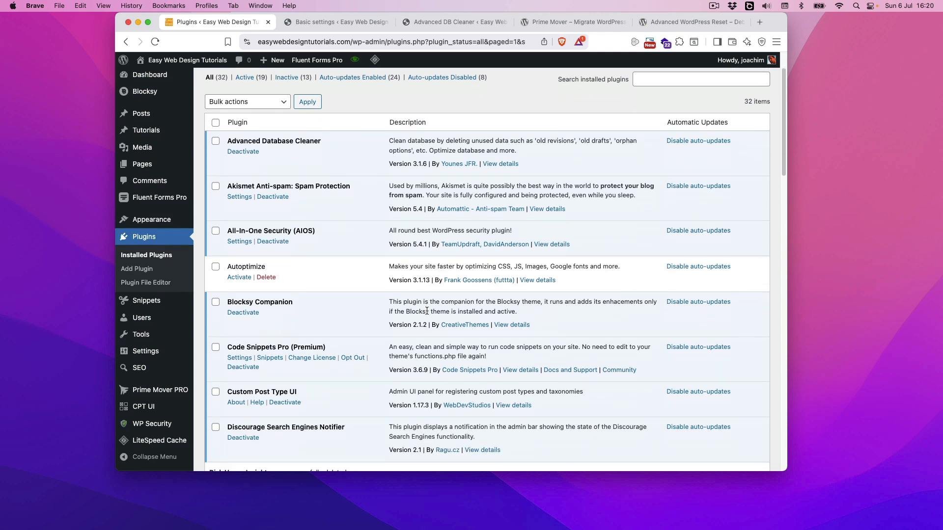
scroll(425, 312, "down", 10)
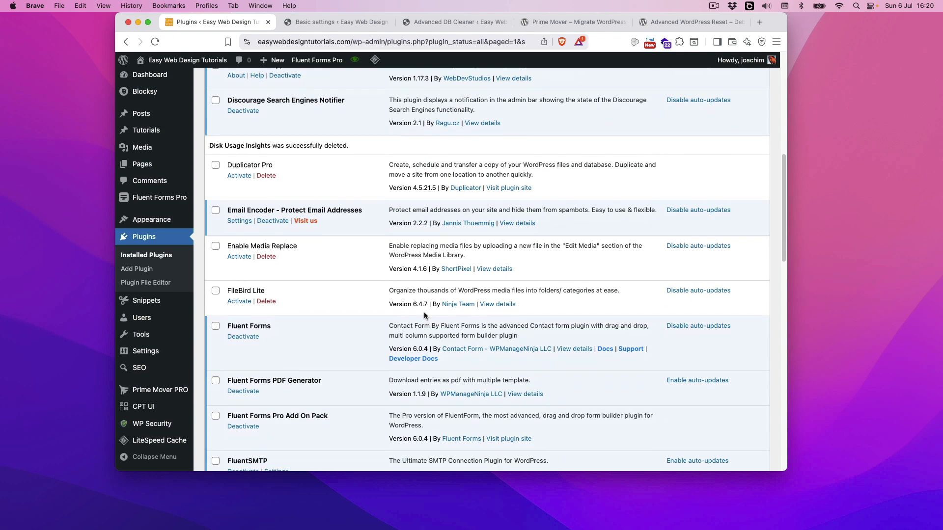
scroll(424, 315, "down", 10)
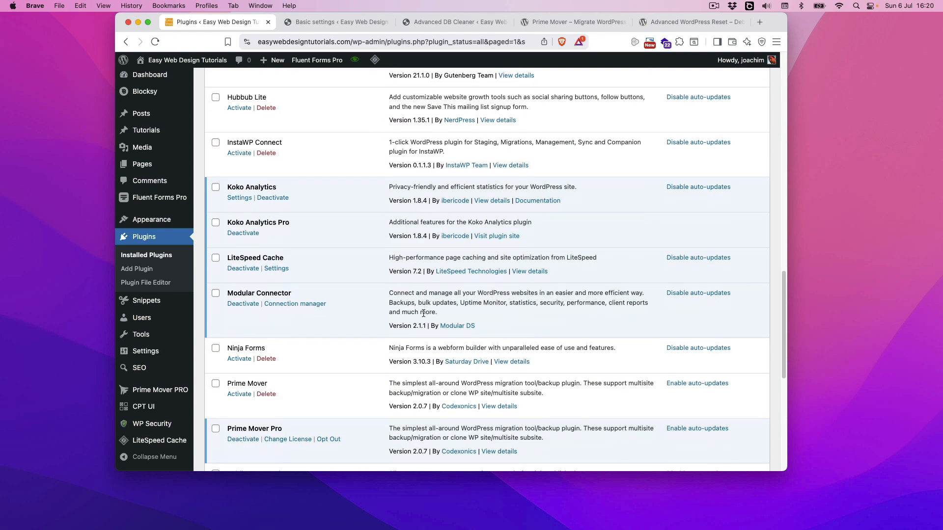
scroll(422, 315, "up", 1)
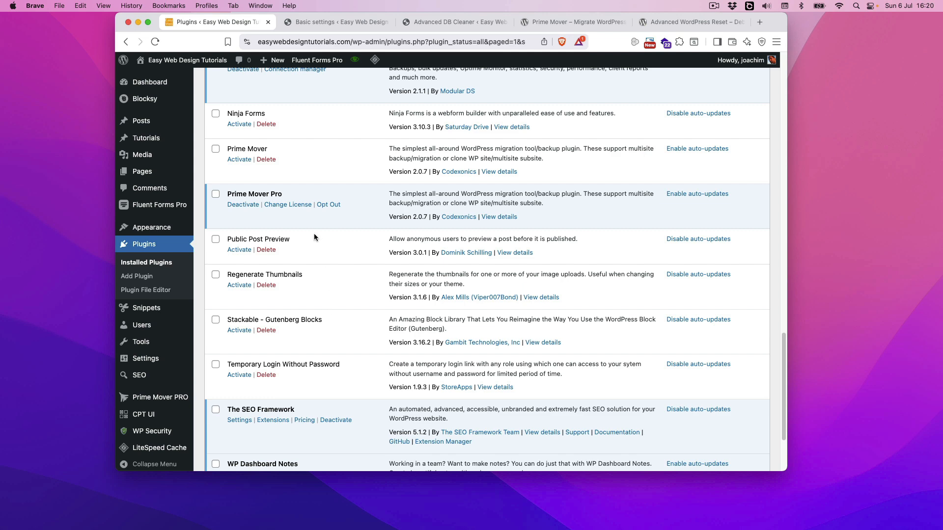
Open the live site's Prime Mover PRO settings and expand the plugin checklist for Excluded plugins
mouse_move(158, 397)
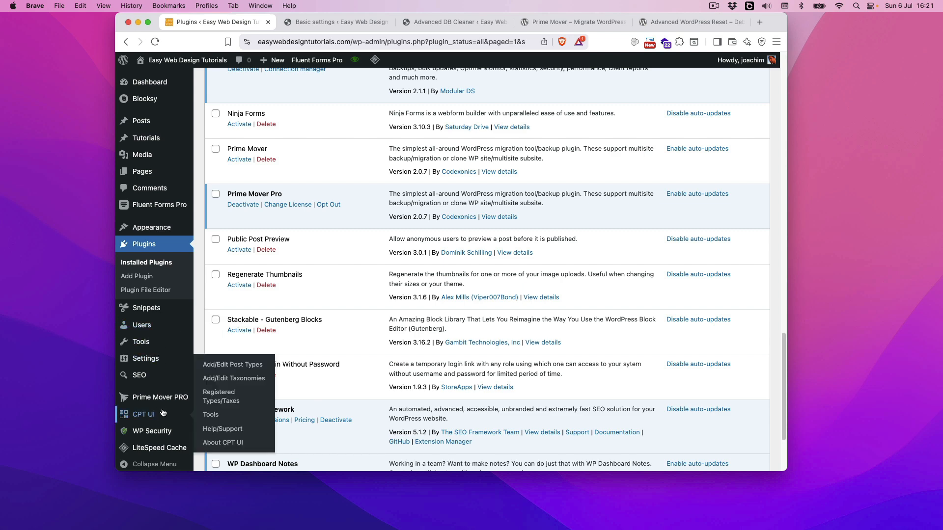
left_click(215, 383)
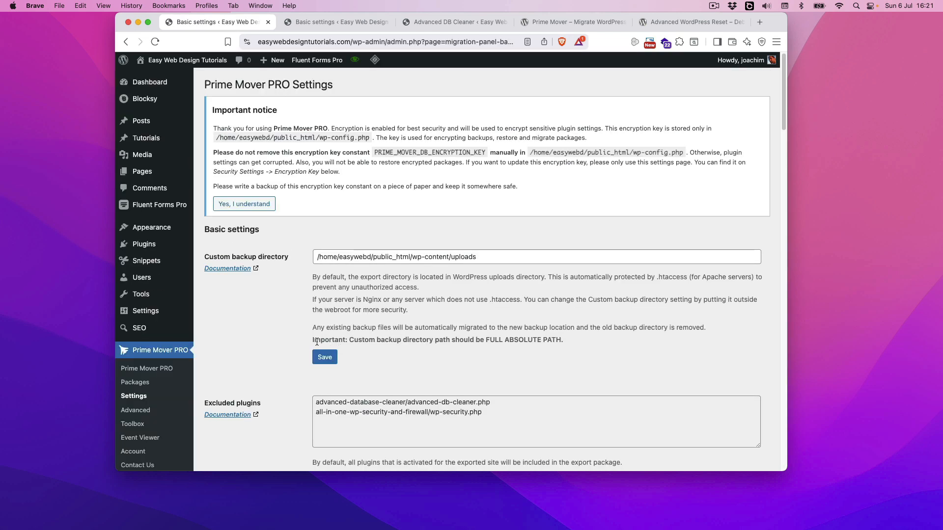
scroll(300, 341, "down", 1)
scroll(299, 339, "down", 4)
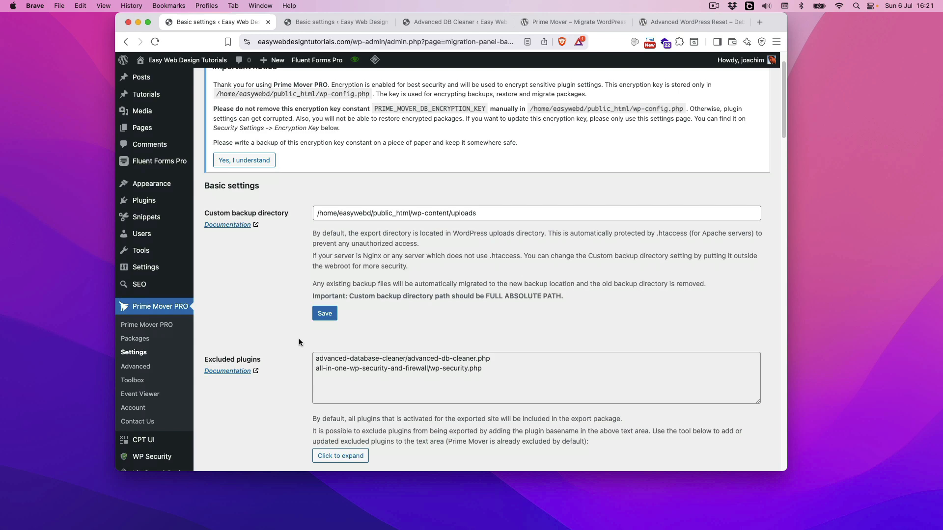
scroll(299, 340, "up", 5)
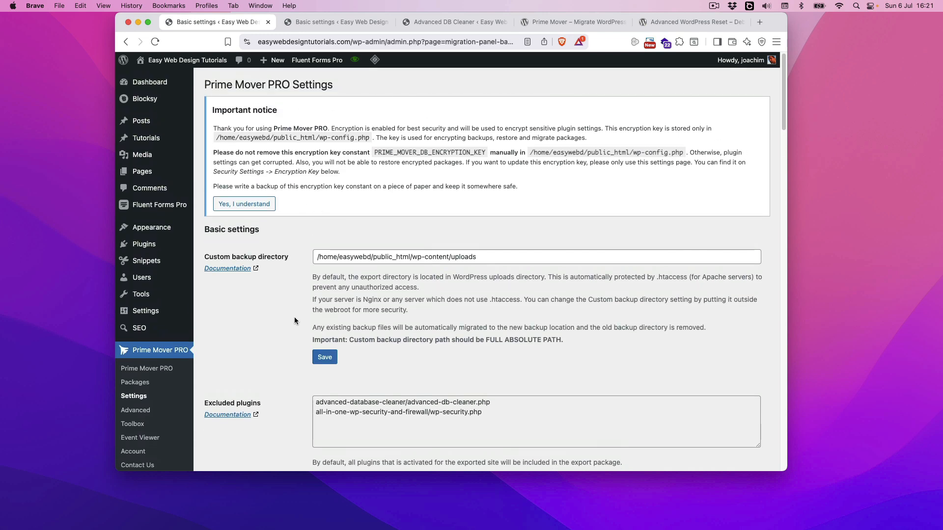
scroll(294, 321, "down", 10)
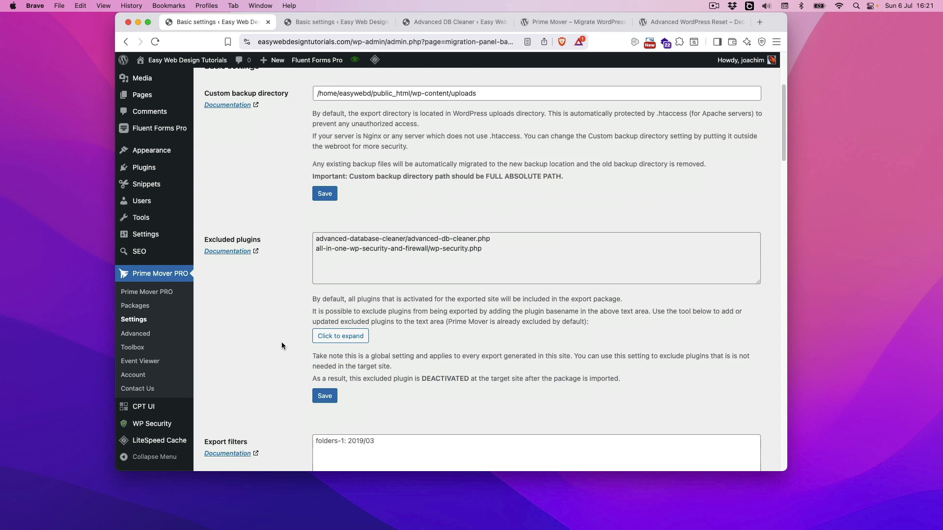
left_click(326, 338)
scroll(616, 336, "down", 1)
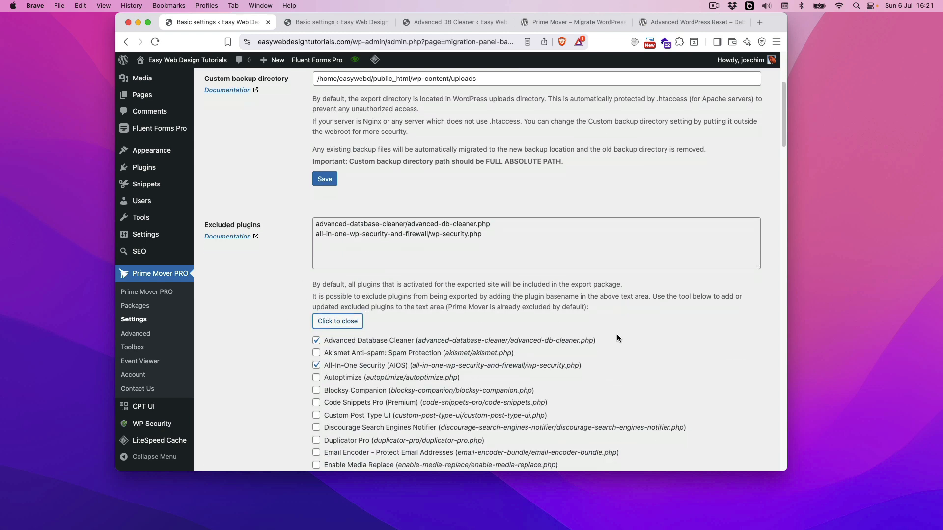
scroll(617, 338, "down", 8)
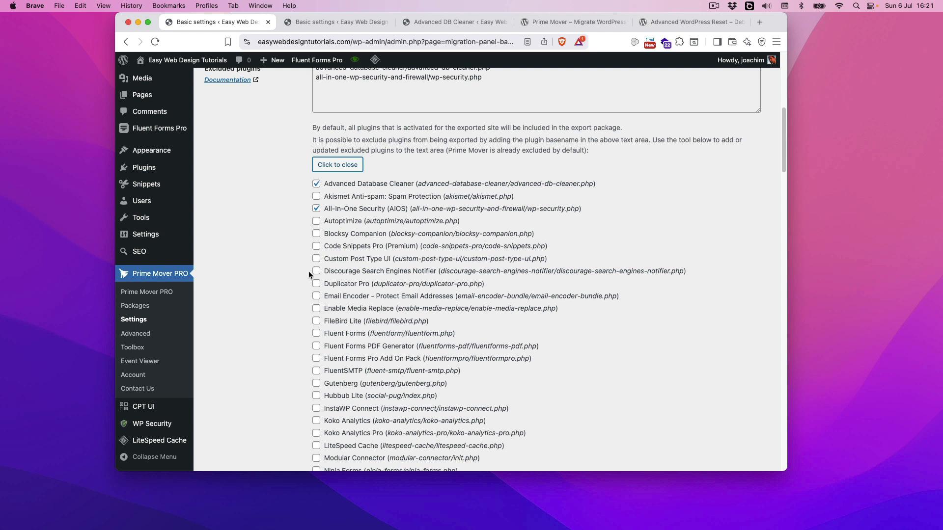
Mark Duplicator Pro, Enable Media Replace, FileBird Lite, Fluent Forms PDF Generator and Hubbub Lite as excluded plugins
left_click(316, 284)
scroll(291, 298, "down", 2)
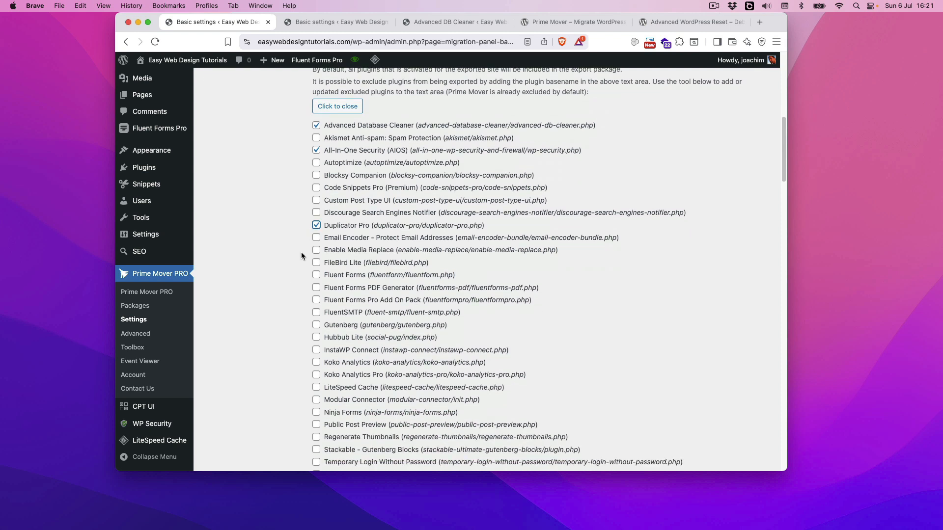
left_click(316, 251)
left_click(316, 263)
scroll(337, 266, "down", 1)
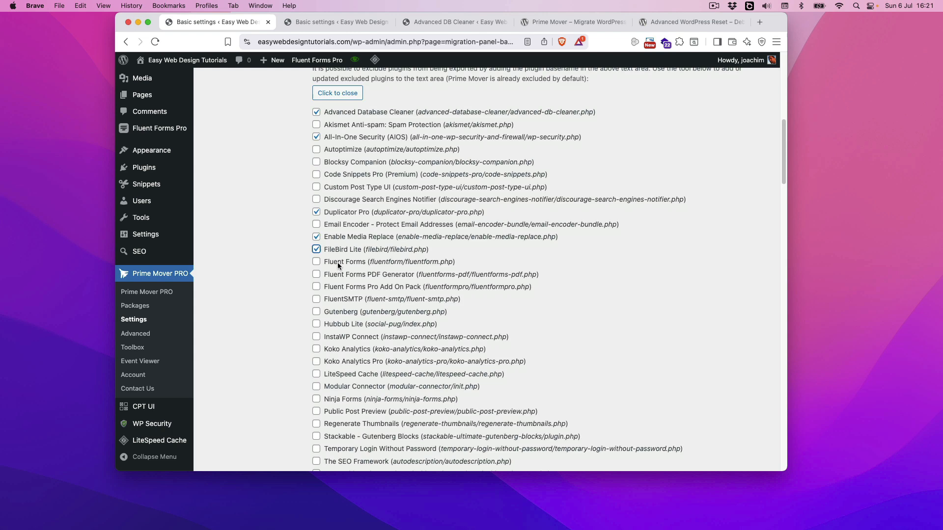
left_click(317, 278)
scroll(351, 298, "down", 1)
scroll(278, 309, "down", 1)
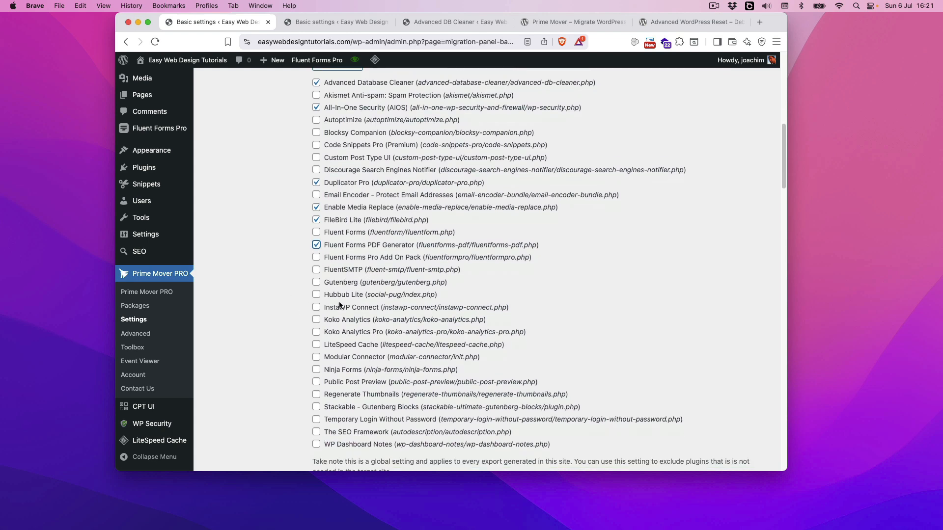
left_click(317, 296)
scroll(295, 306, "down", 1)
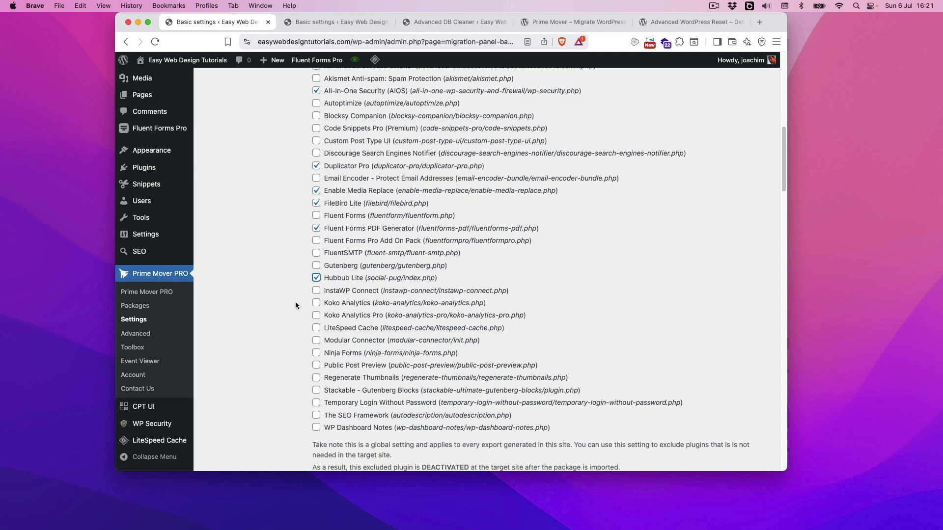
Capture a screenshot of the excluded plugins checklist, from Advanced Database Cleaner down to WP Dashboard Notes
scroll(295, 305, "up", 2)
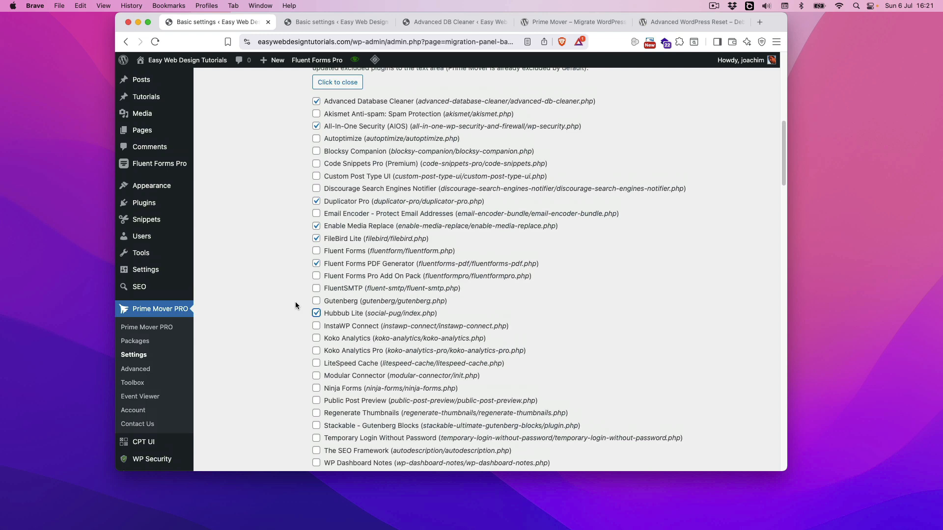
key("super+shift+4")
left_click_drag(282, 91, 716, 479)
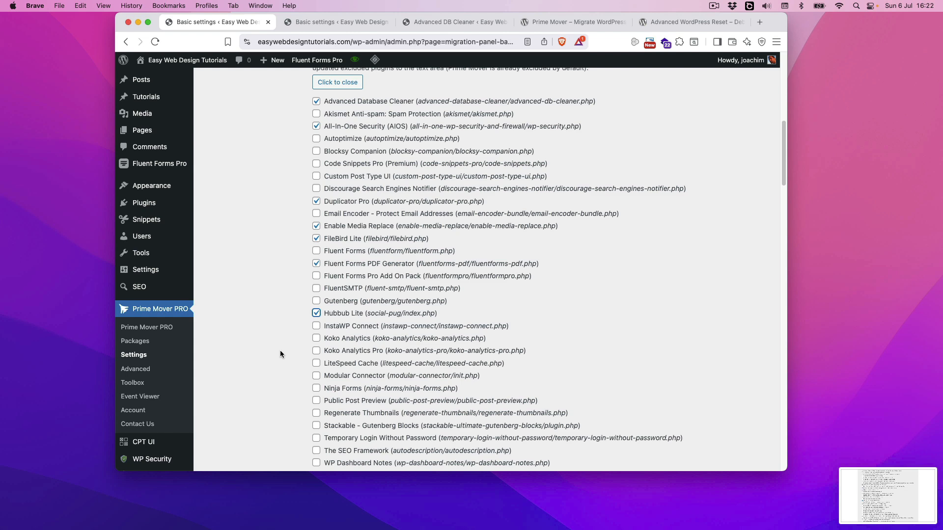
Add InstaWP Connect and LiteSpeed Cache to the plugins excluded from the export
left_click(316, 327)
scroll(304, 346, "down", 1)
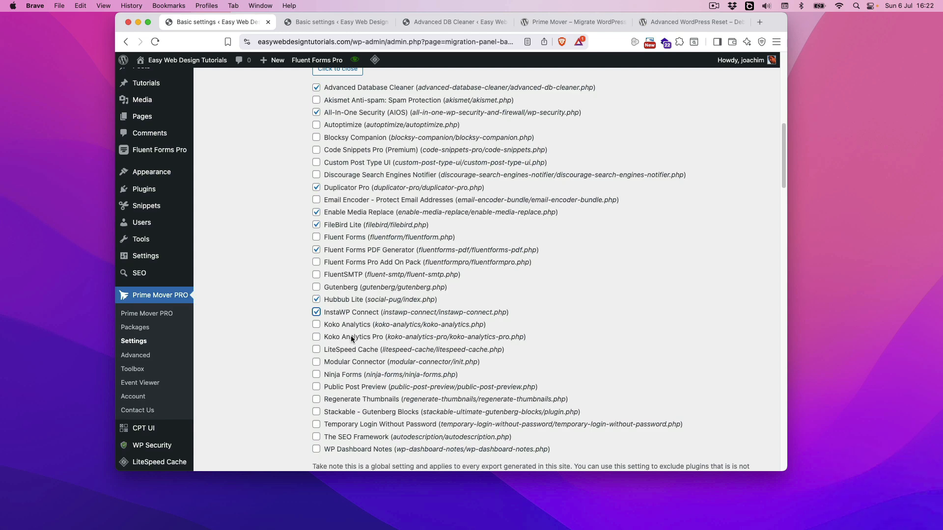
left_click(316, 349)
scroll(276, 368, "down", 1)
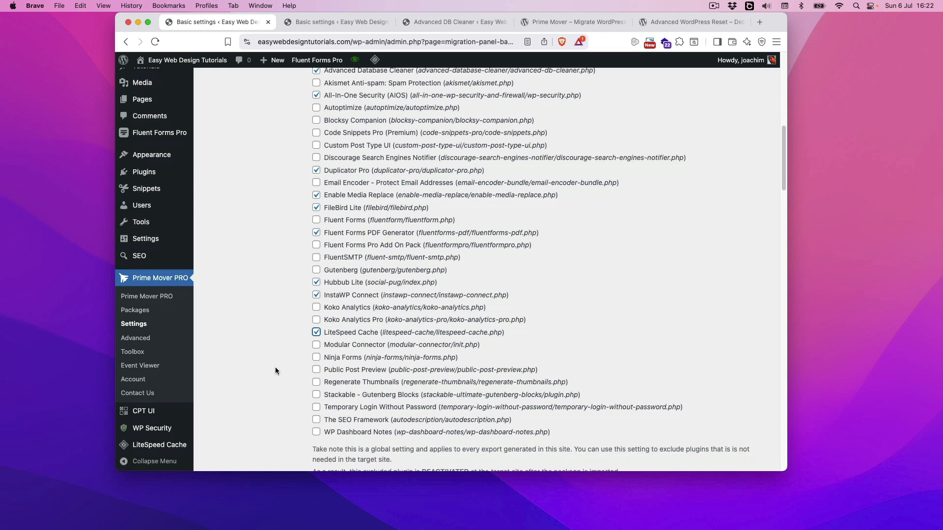
Exclude Modular Connector, Ninja Forms, Public Post Preview, Regenerate Thumbnails, Stackable and Temporary Login Without Password, and save the excluded plugins
scroll(275, 367, "down", 1)
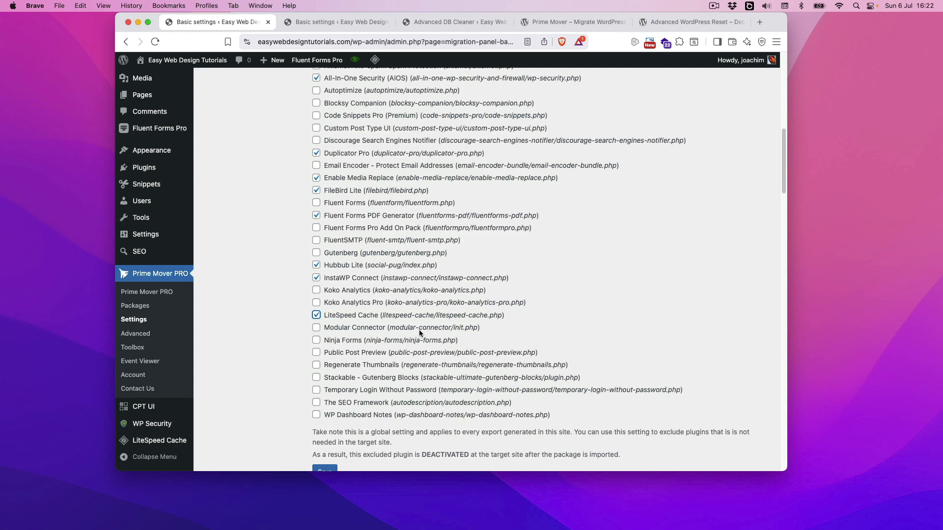
left_click(316, 327)
left_click(316, 341)
left_click(316, 354)
left_click(315, 366)
left_click(317, 378)
left_click(317, 391)
scroll(299, 402, "down", 1)
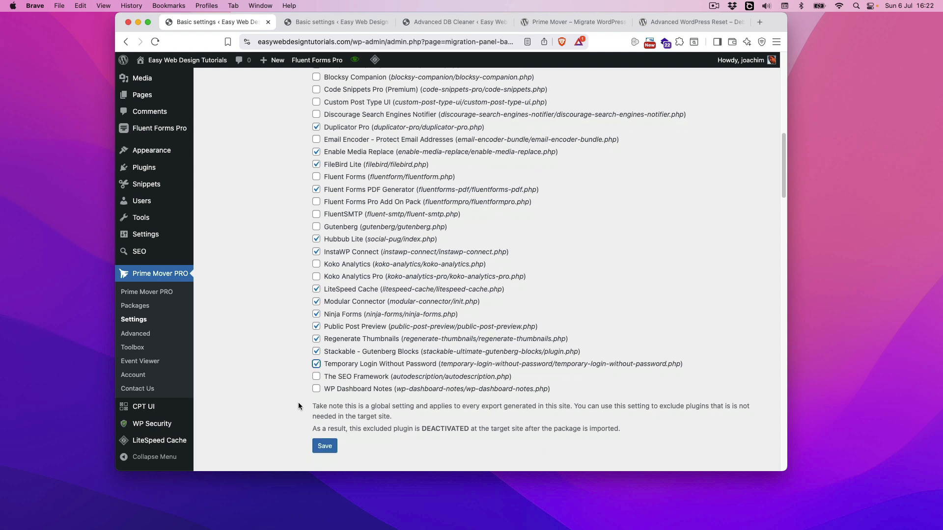
left_click(325, 446)
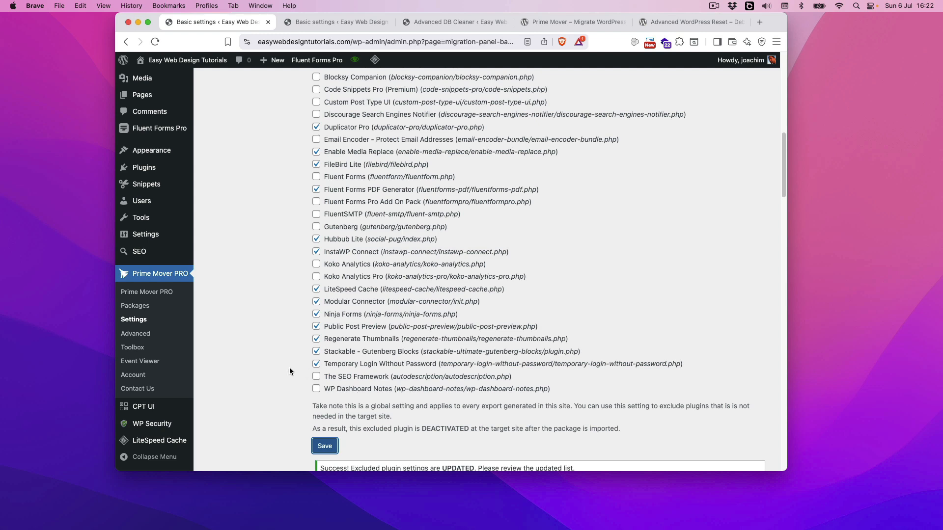
Reload the duplicate Prime Mover PRO settings page and check the saved Excluded plugins list to its end
scroll(287, 369, "up", 5)
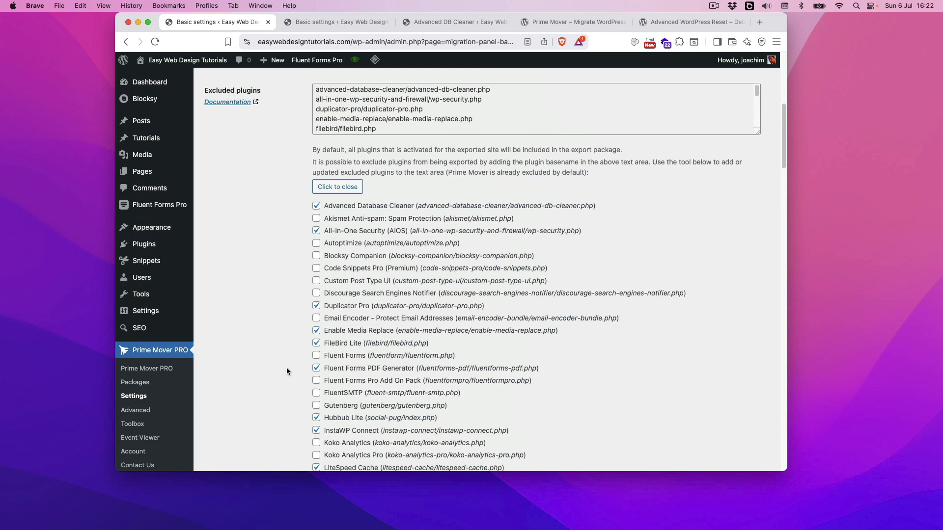
left_click(345, 21)
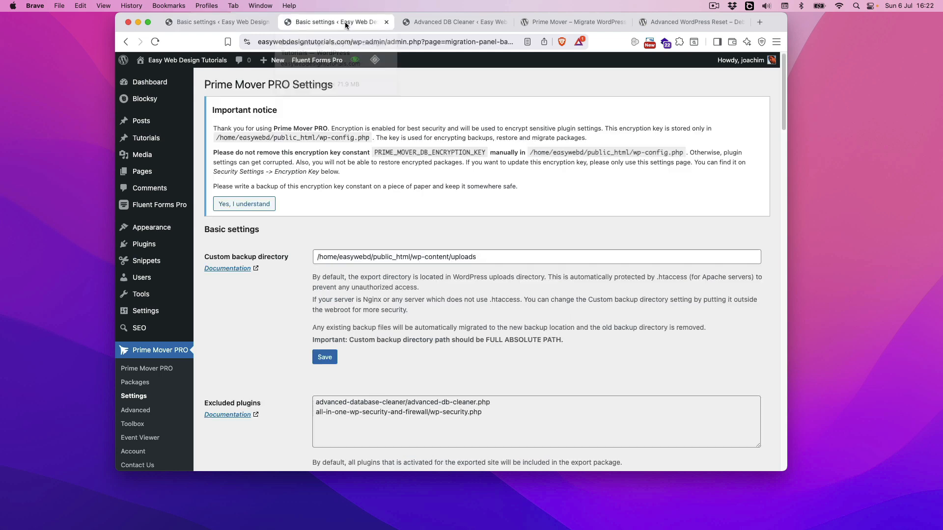
scroll(279, 347, "down", 3)
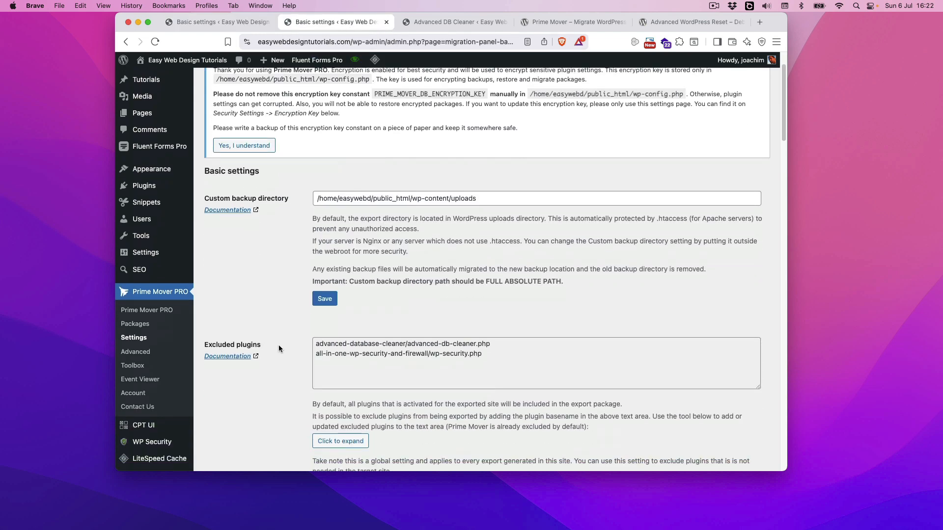
left_click(155, 42)
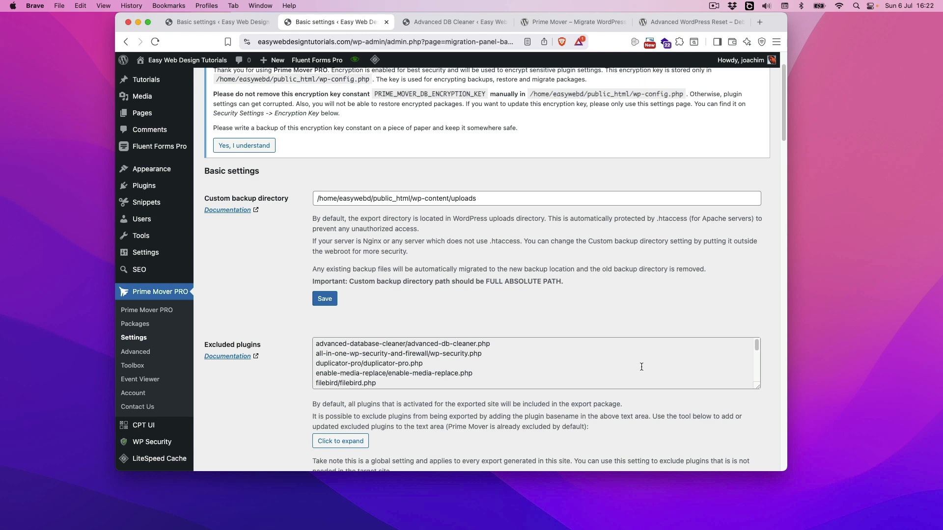
scroll(642, 367, "down", 10)
scroll(554, 361, "up", 3)
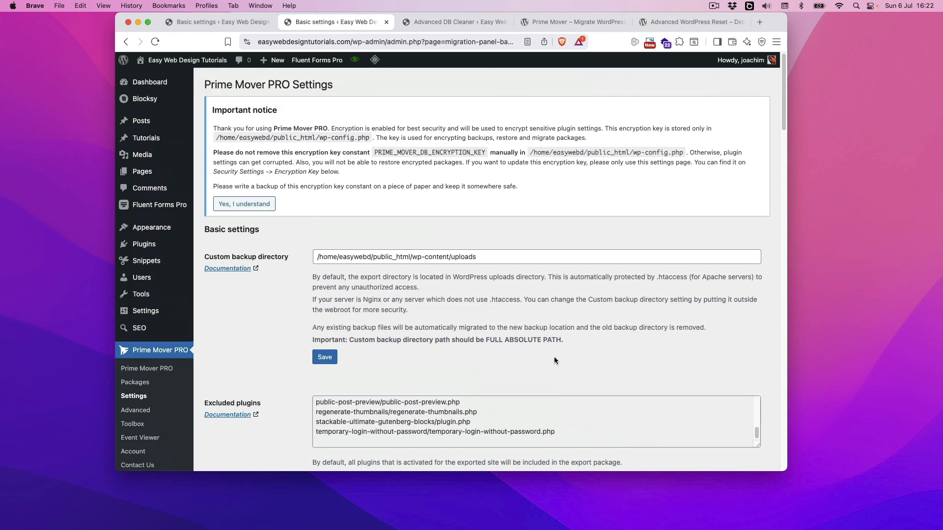
scroll(260, 354, "down", 3)
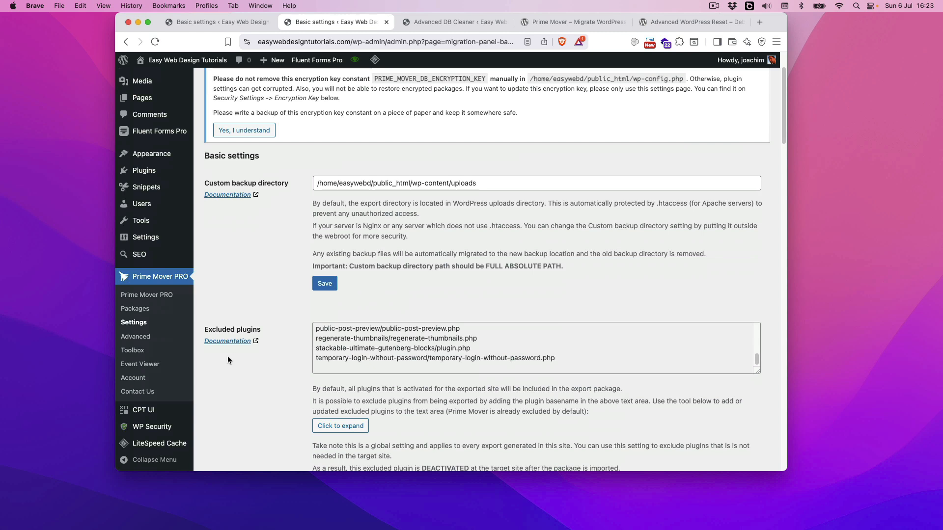
Open the Prime Mover PRO Toolbox and expand the database table checklist for Excluded tables
left_click(132, 350)
scroll(299, 360, "down", 6)
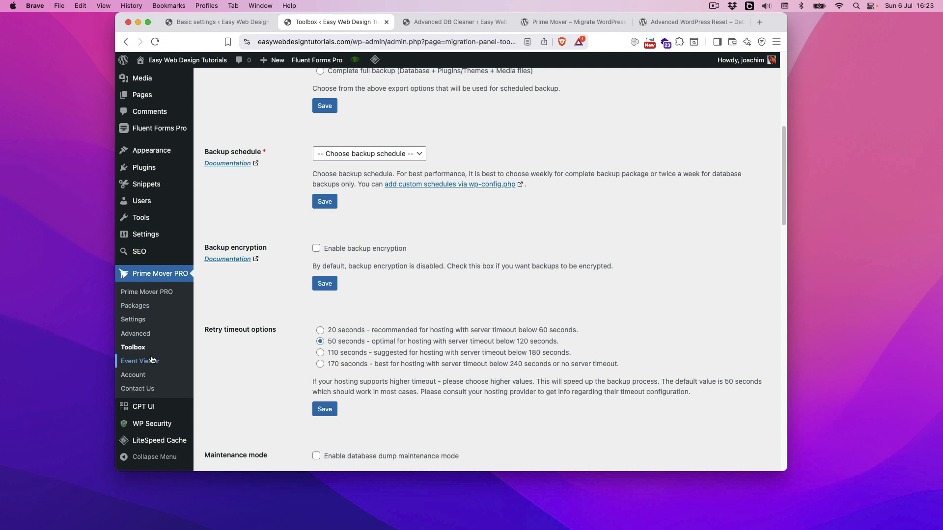
scroll(297, 292, "down", 1)
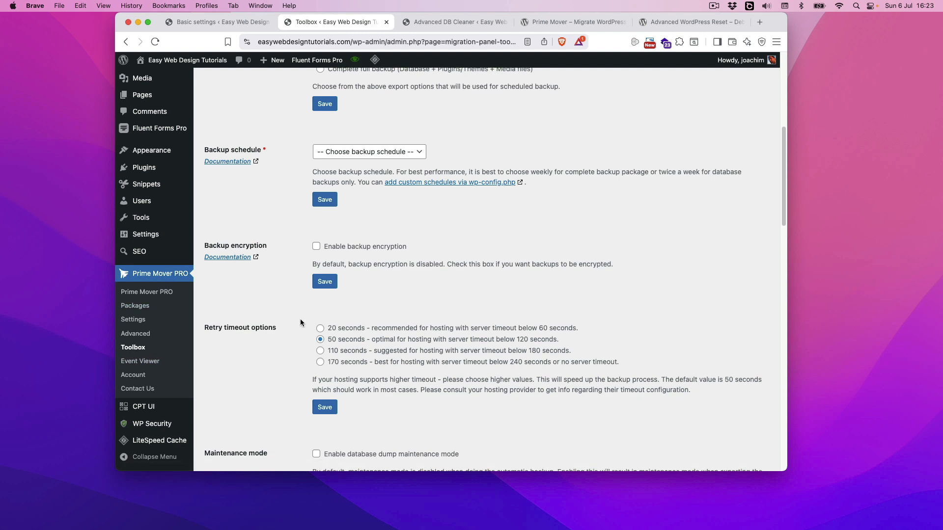
scroll(296, 330, "down", 5)
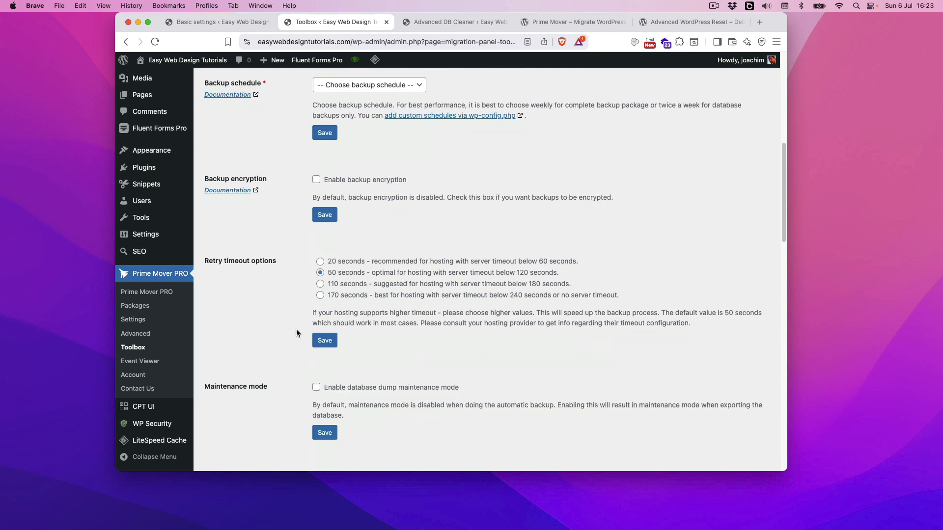
scroll(296, 332, "down", 10)
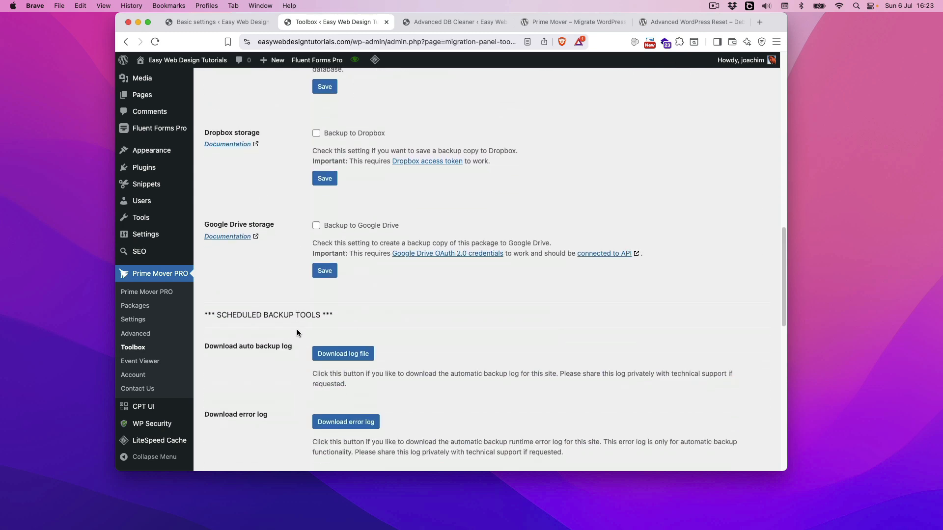
scroll(297, 333, "down", 10)
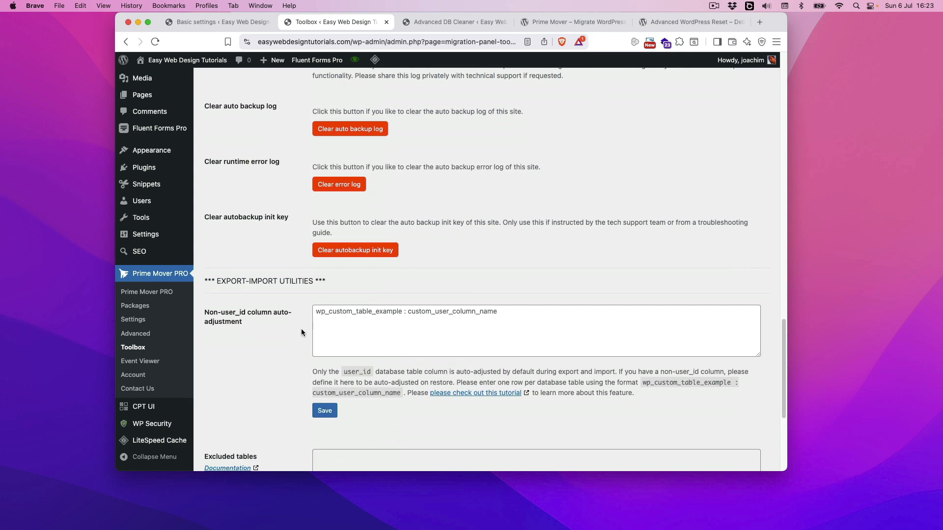
scroll(301, 332, "down", 4)
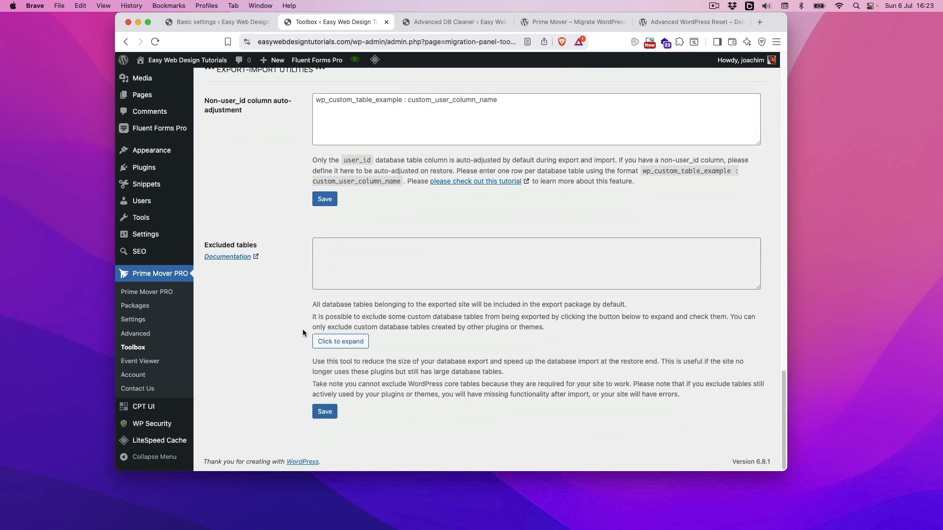
left_click(347, 341)
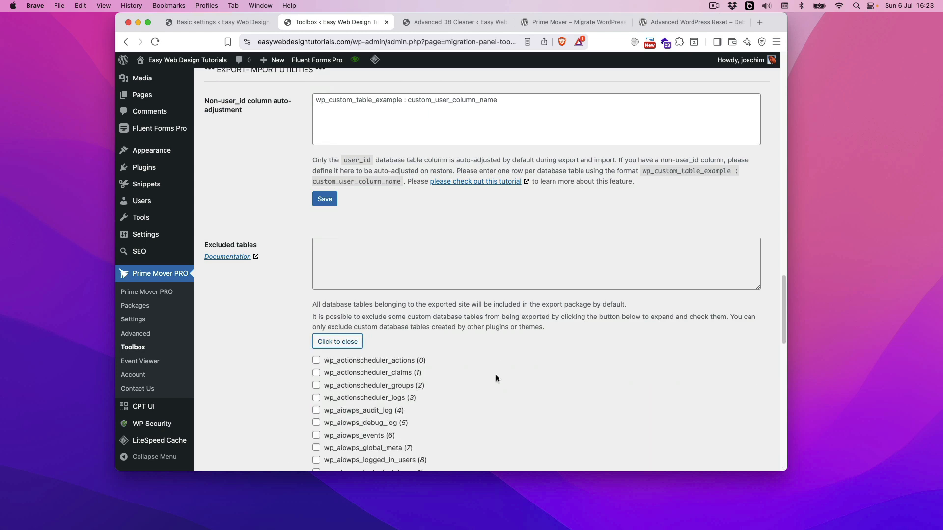
Exclude all wp_aiowps tables from the export, from wp_aiowps_audit_log through wp_aiowps_permanent_block
scroll(503, 375, "down", 2)
scroll(504, 378, "down", 2)
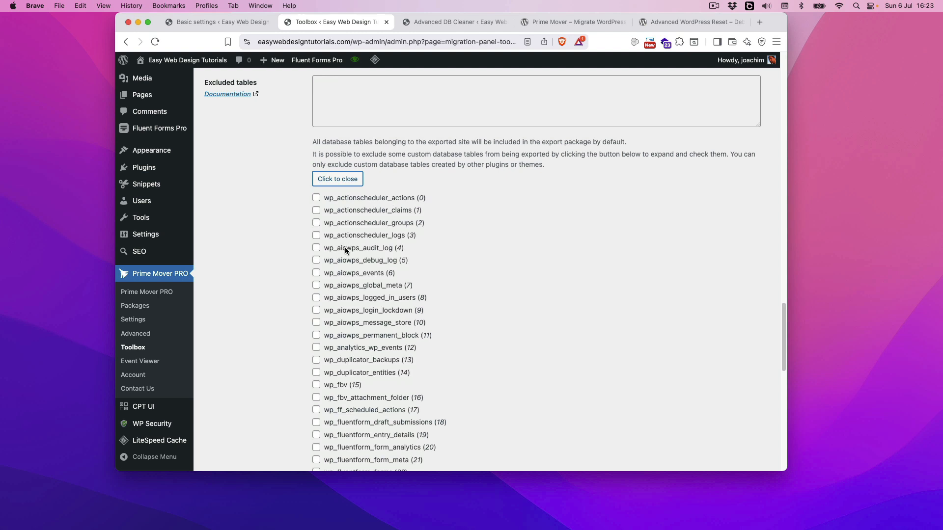
left_click_drag(336, 248, 346, 249)
left_click(316, 248)
left_click(317, 261)
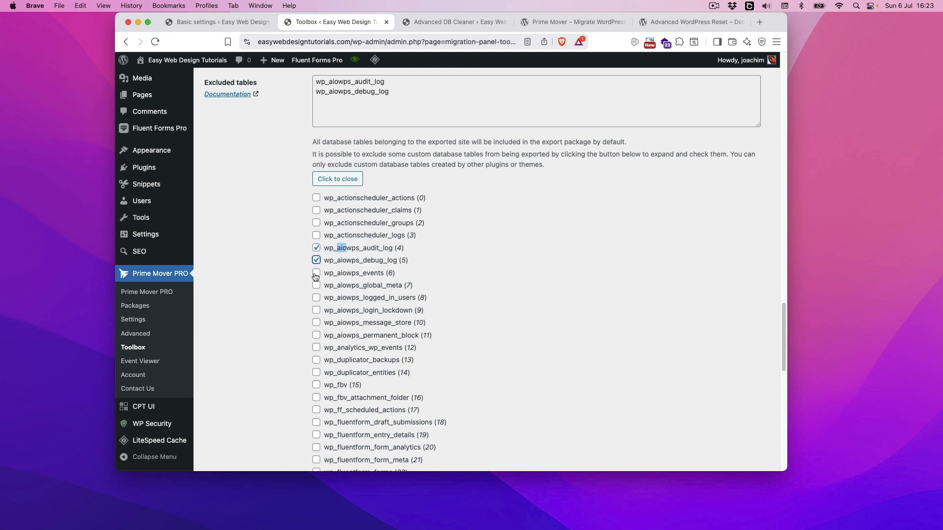
left_click(317, 273)
left_click(316, 285)
left_click(317, 298)
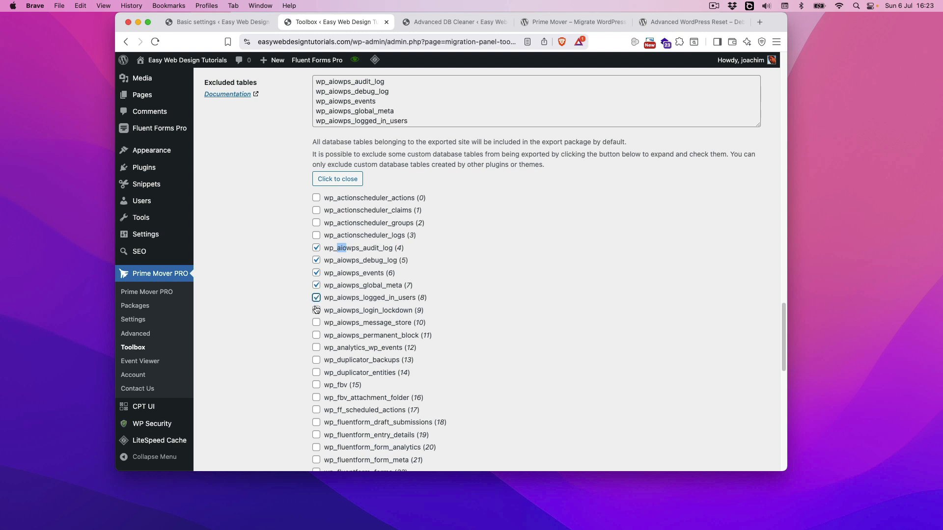
left_click(316, 310)
left_click(316, 323)
left_click(316, 336)
Exclude the wp_duplicator_backups and wp_duplicator_entities tables from the export
scroll(304, 353, "down", 2)
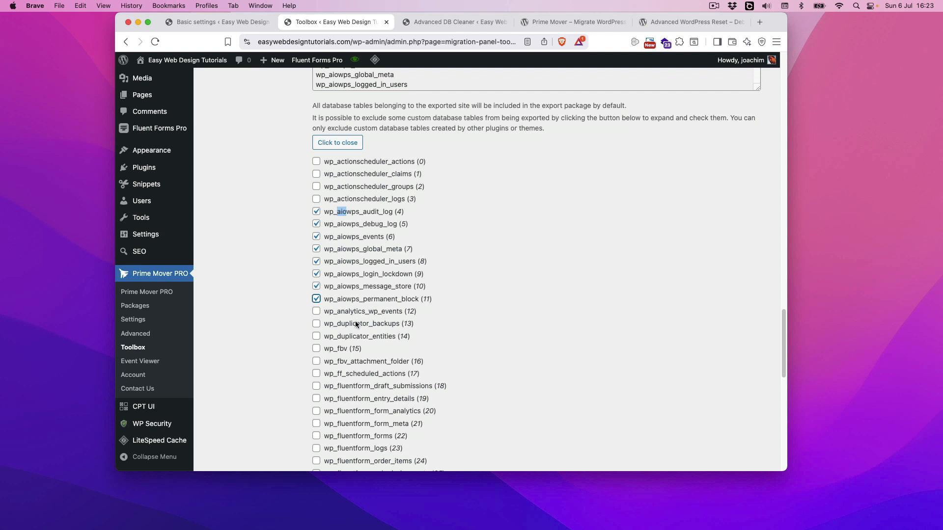
left_click(316, 335)
left_click(316, 323)
Copy the table name wp_fbv and search the web for the plugin it belongs to, then return to the Toolbox
scroll(293, 361, "down", 3)
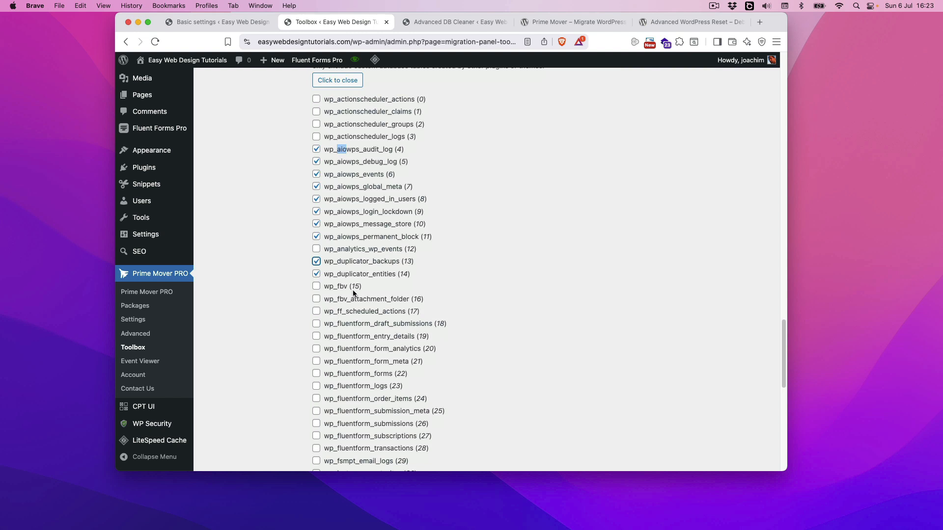
left_click(325, 286)
key("super+c")
key("super+t")
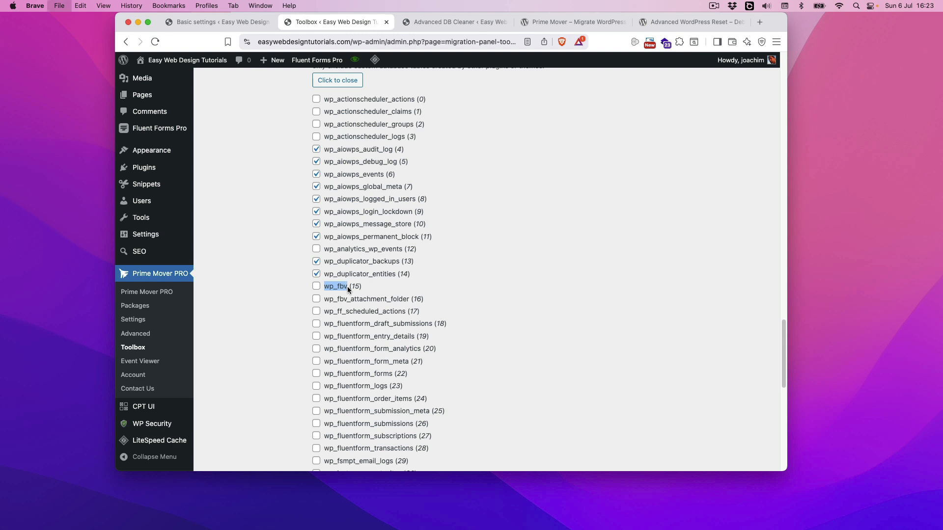
key("super+v")
key("Return")
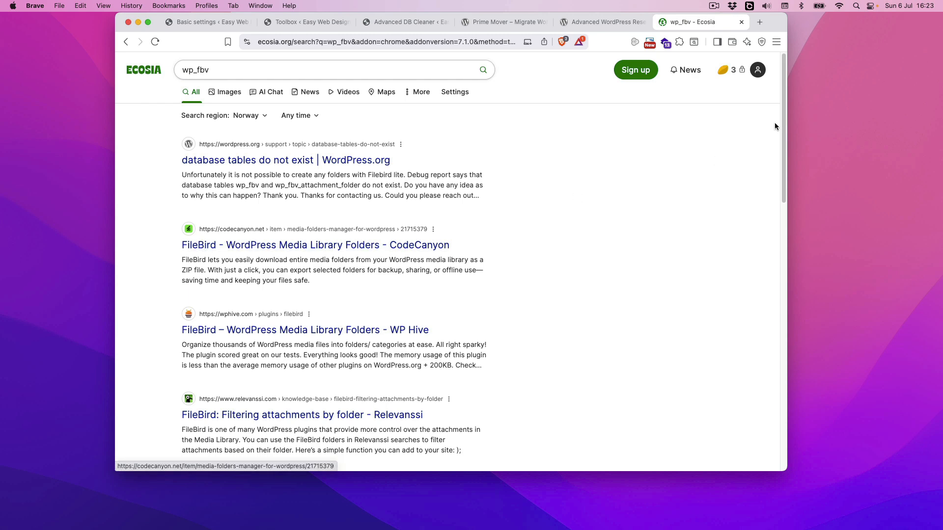
left_click(742, 23)
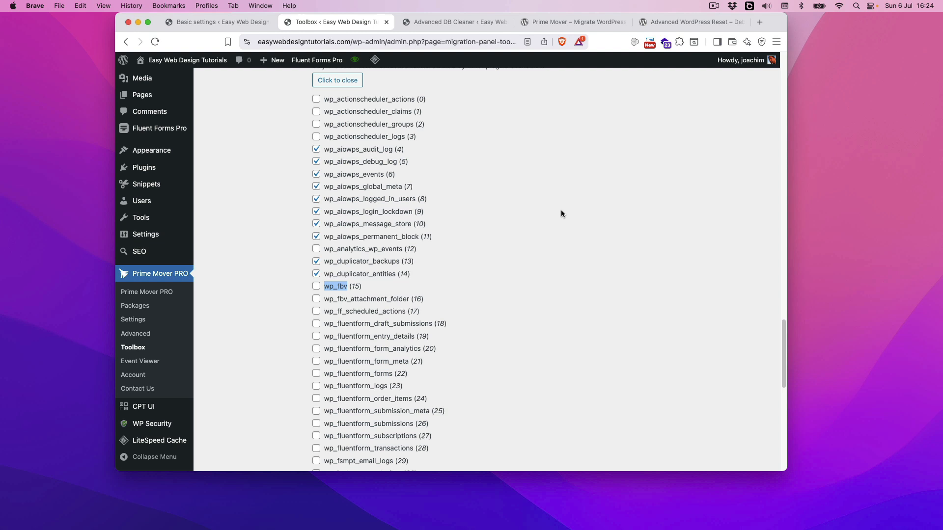
Exclude the four wp_instawp tables from the export: event_sites, event_sync_logs, events and sync_history
scroll(275, 300, "down", 2)
left_click(274, 290)
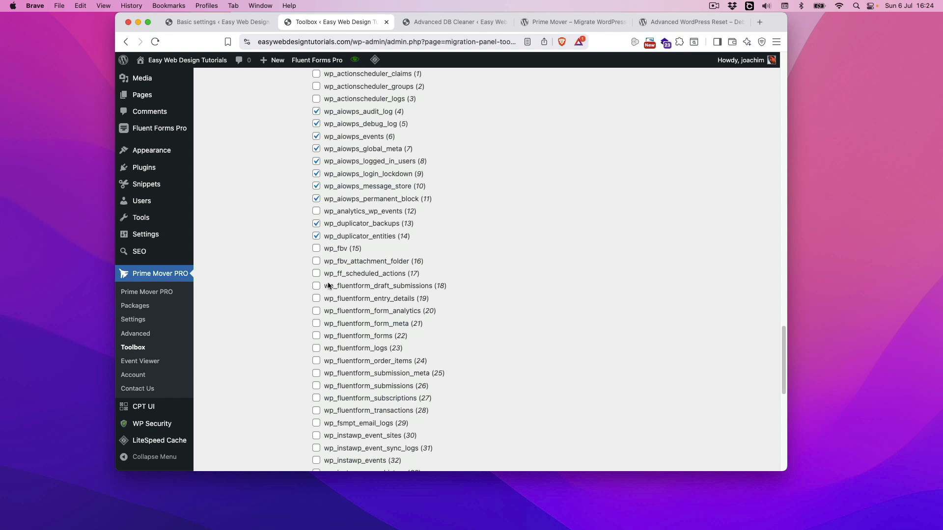
scroll(336, 344, "down", 2)
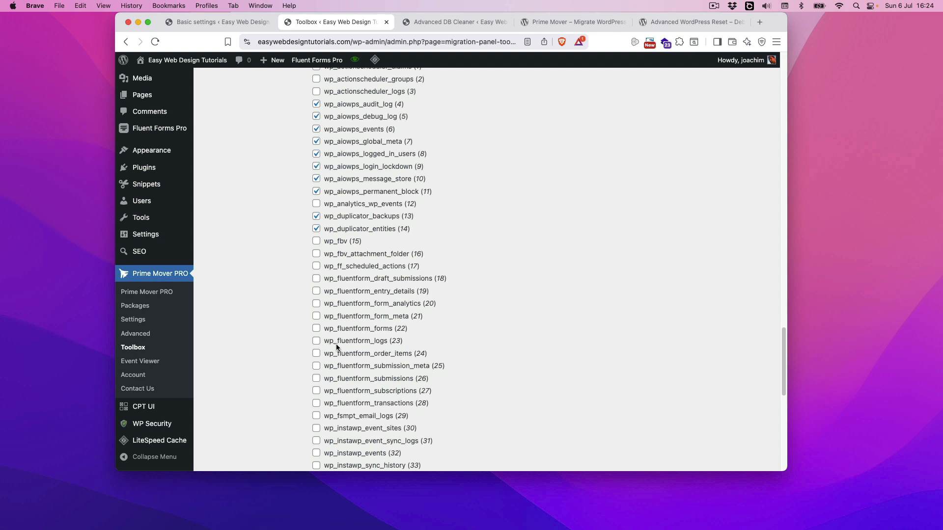
scroll(336, 346, "down", 3)
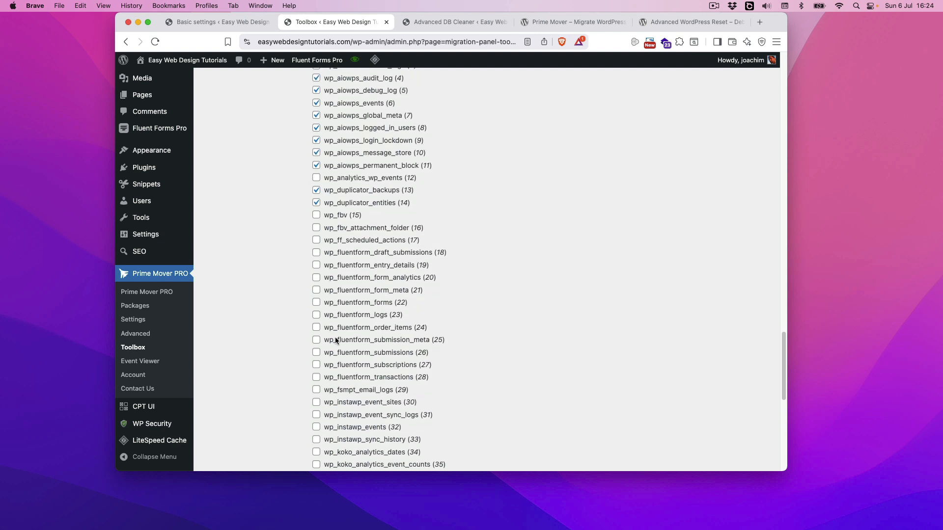
scroll(338, 359, "down", 4)
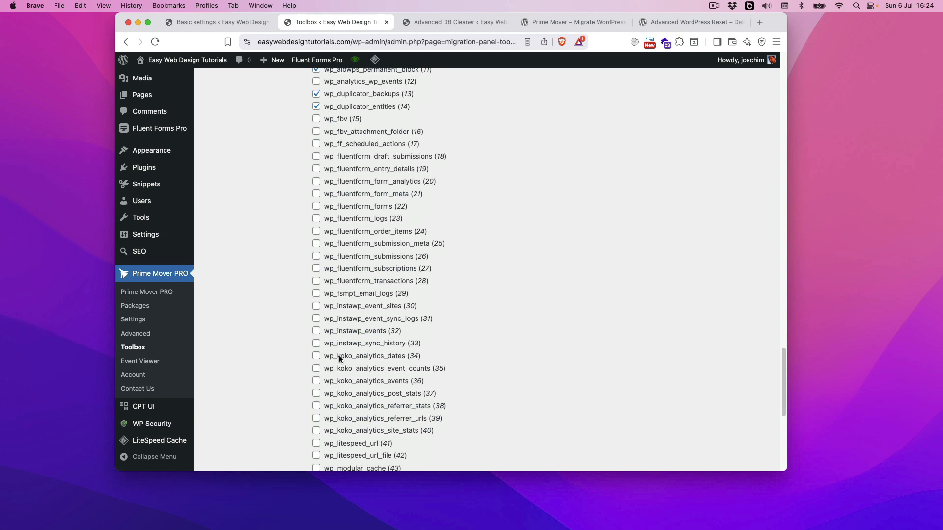
left_click(316, 307)
left_click(317, 319)
left_click(316, 331)
left_click(316, 344)
Exclude wp_litespeed_url, wp_litespeed_url_file, wp_modular_cache, wp_modular_cache_locks and wp_modular_jobs from the export
scroll(269, 347, "down", 3)
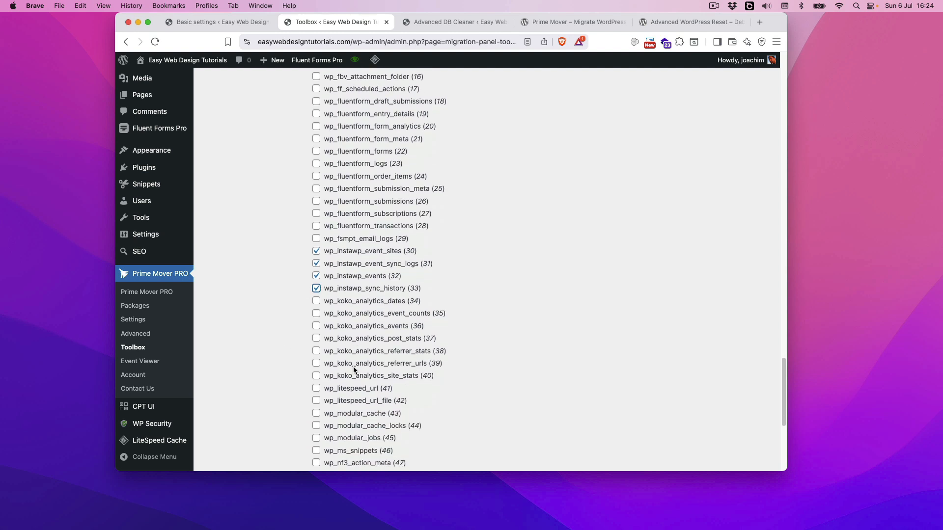
scroll(279, 358, "down", 5)
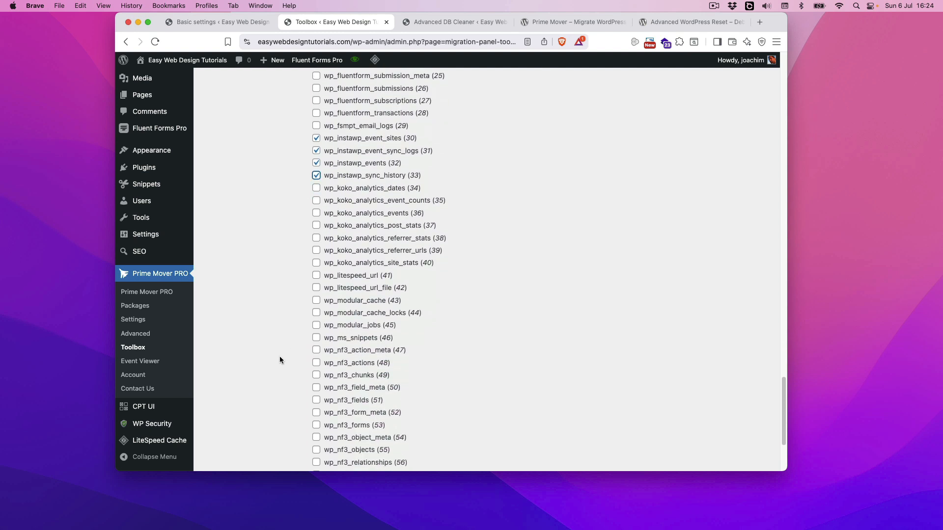
left_click(316, 277)
left_click(317, 288)
left_click(316, 302)
left_click(316, 313)
left_click(316, 325)
Search the web for the table name wp_nf3_action_meta to identify its plugin, then return to the Toolbox
scroll(287, 329, "down", 1)
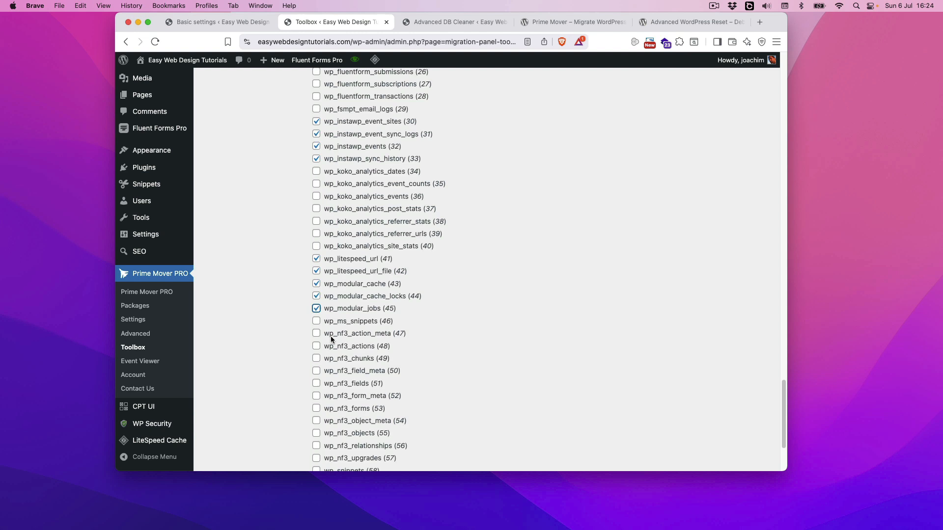
left_click_drag(323, 334, 390, 337)
key("super+t")
key("super+v")
key("Return")
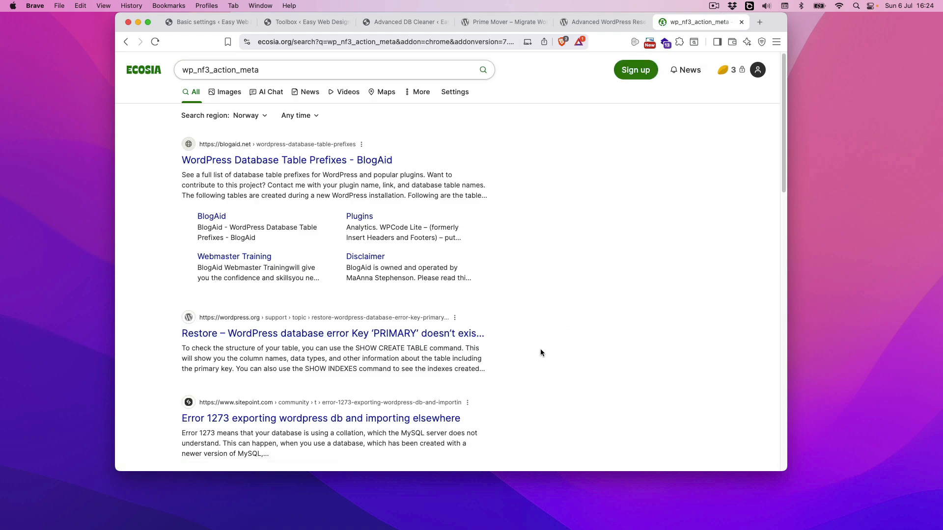
scroll(572, 253, "down", 3)
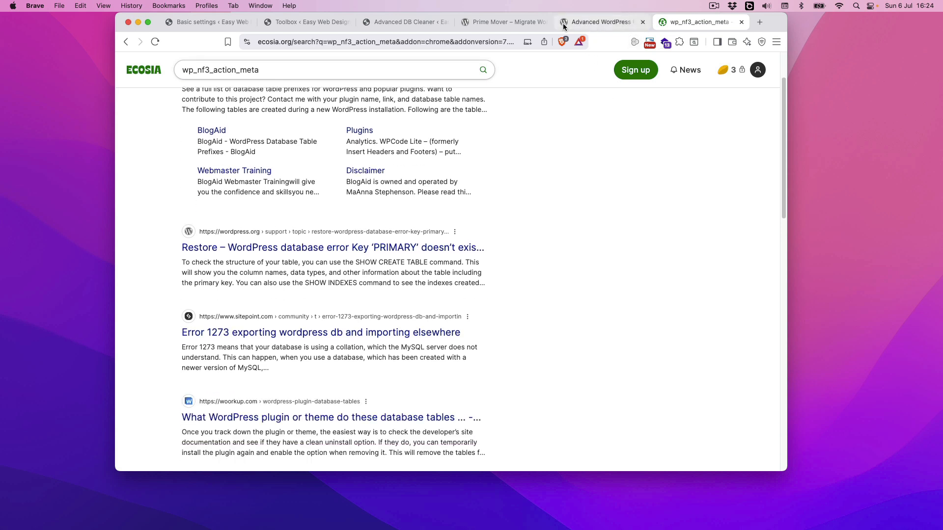
left_click(314, 21)
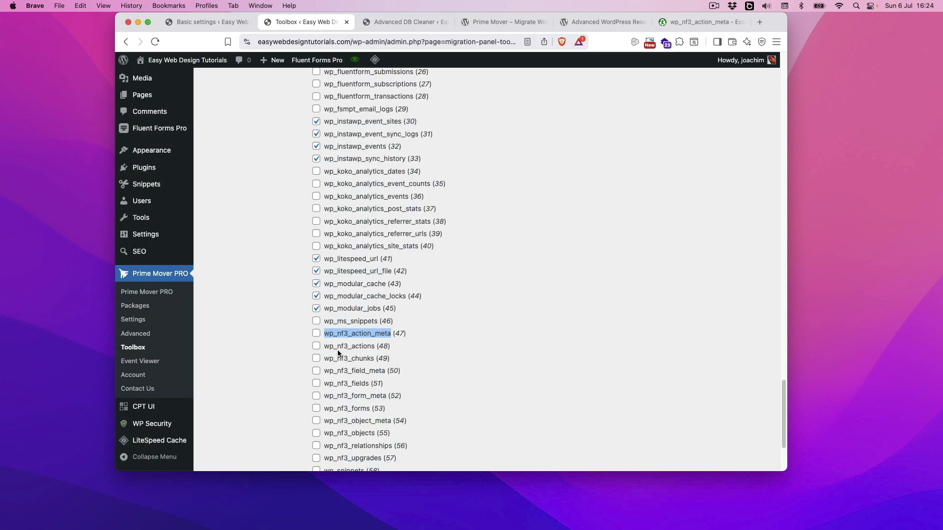
Search the web for wp_nf3_actions, look through the results for the owning plugin, then close the search and return to the Toolbox
left_click_drag(324, 346, 374, 348)
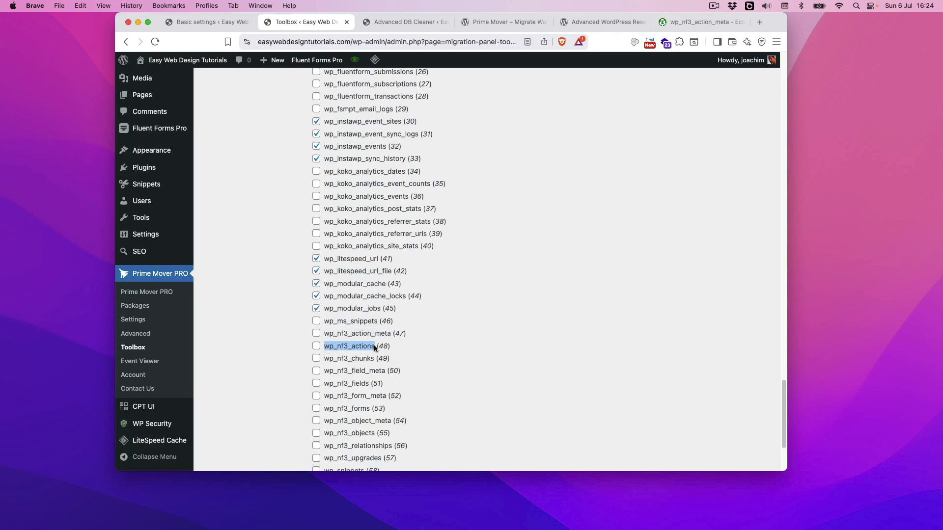
left_click(687, 24)
triple_click(278, 71)
key("super+v")
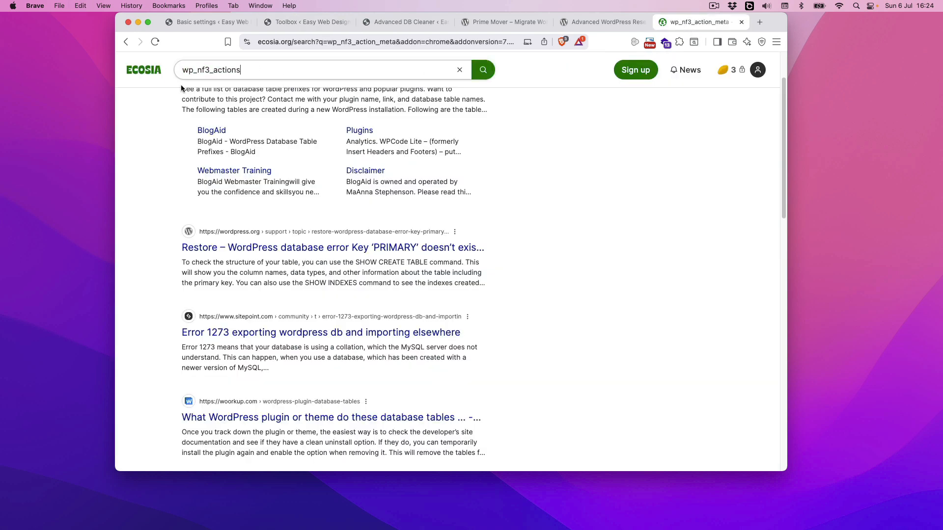
key("Return")
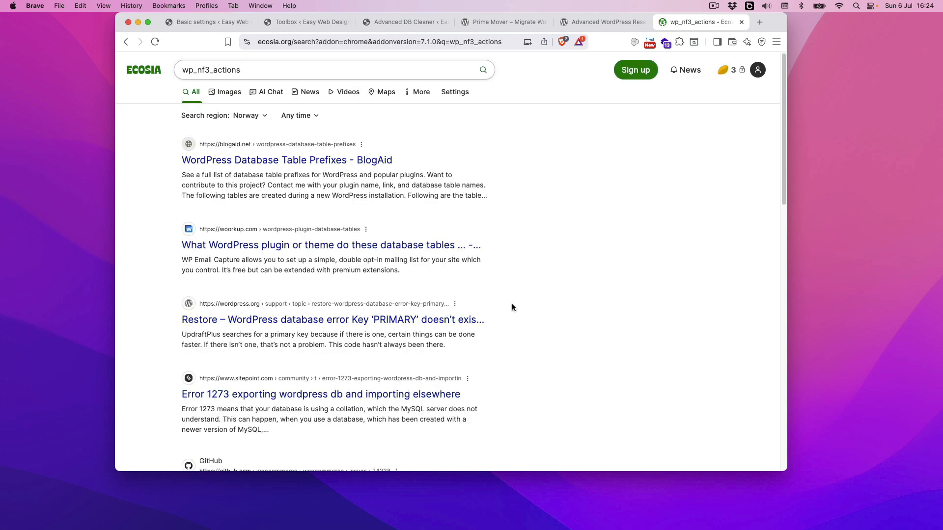
scroll(514, 324, "down", 5)
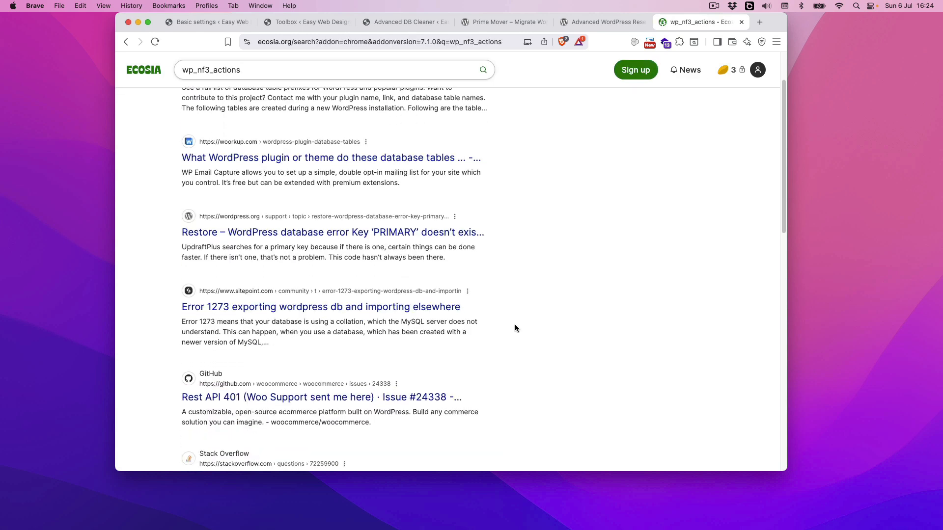
scroll(515, 325, "down", 2)
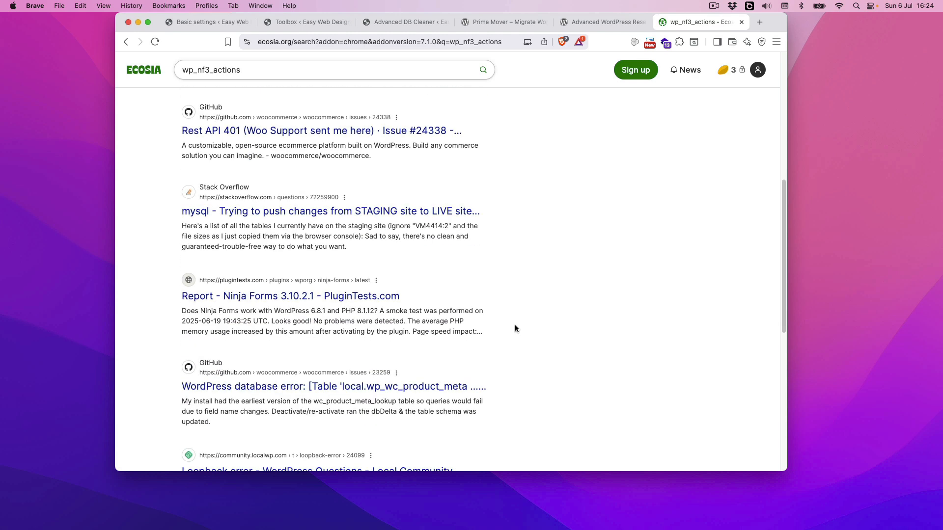
left_click(741, 23)
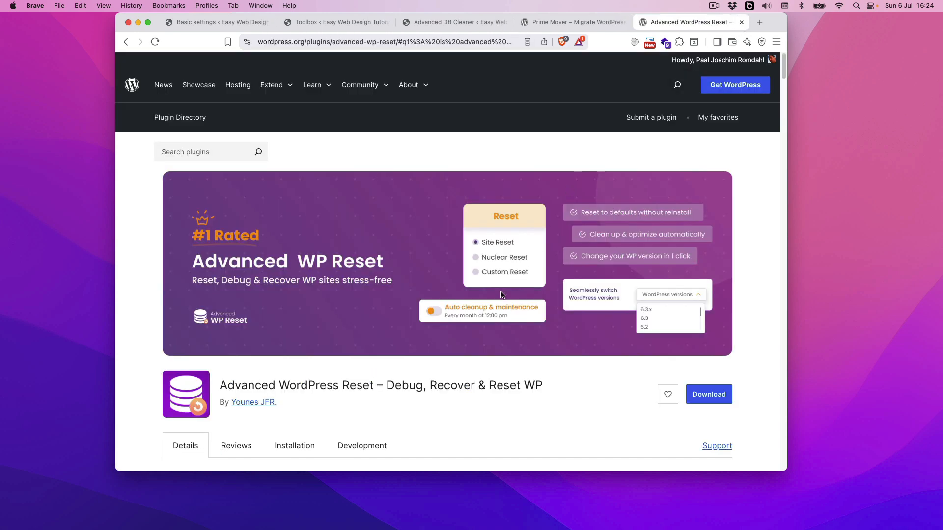
left_click(432, 23)
left_click(333, 22)
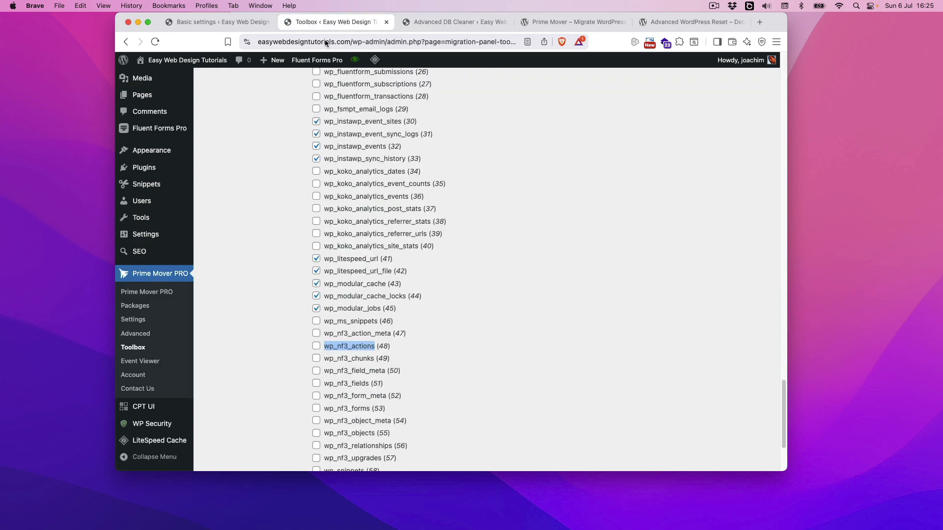
Exclude all wp_nf3 tables from the export, from wp_nf3_action_meta through wp_nf3_upgrades
scroll(466, 332, "down", 2)
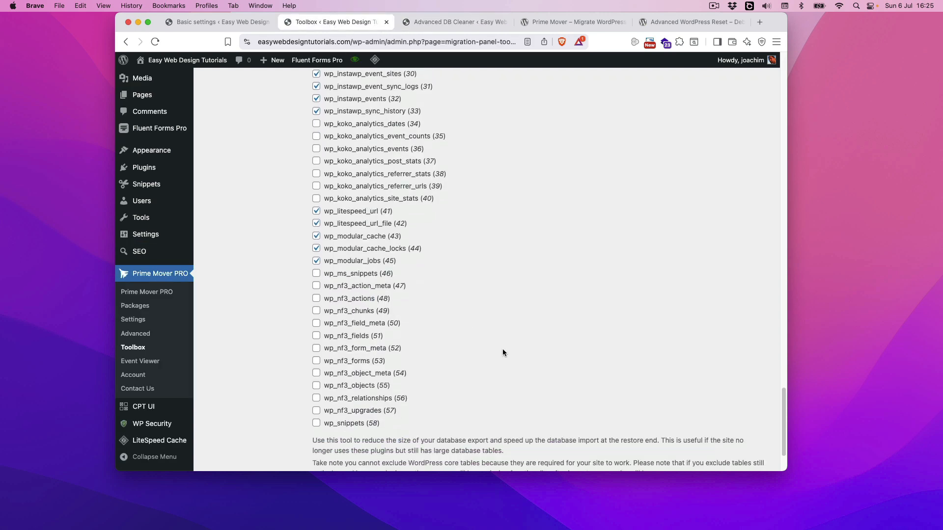
left_click(316, 286)
left_click(316, 298)
left_click(316, 311)
left_click(316, 323)
left_click(316, 336)
left_click(317, 348)
left_click(316, 361)
left_click(316, 373)
left_click(316, 385)
left_click(316, 399)
left_click(316, 411)
Check over the table selection and save the excluded table settings
scroll(279, 384, "up", 1)
scroll(278, 384, "up", 10)
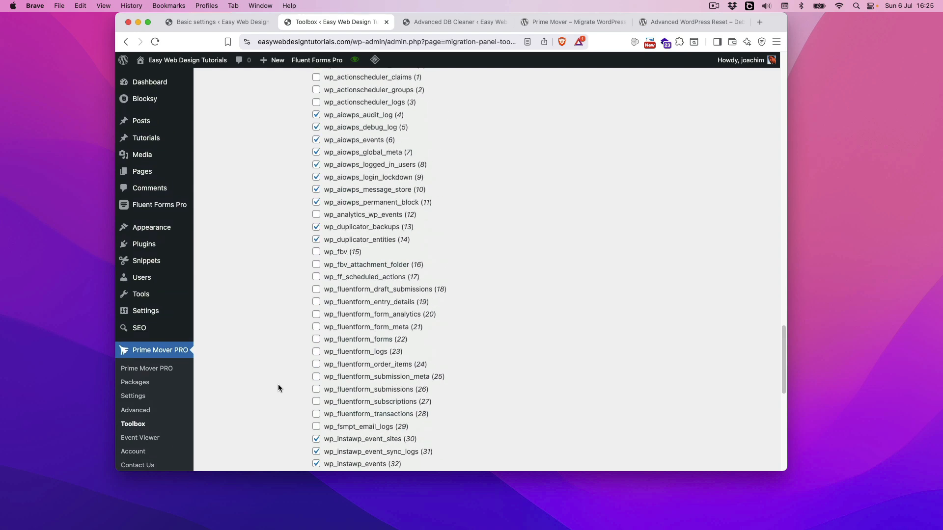
scroll(278, 383, "up", 10)
scroll(278, 387, "down", 20)
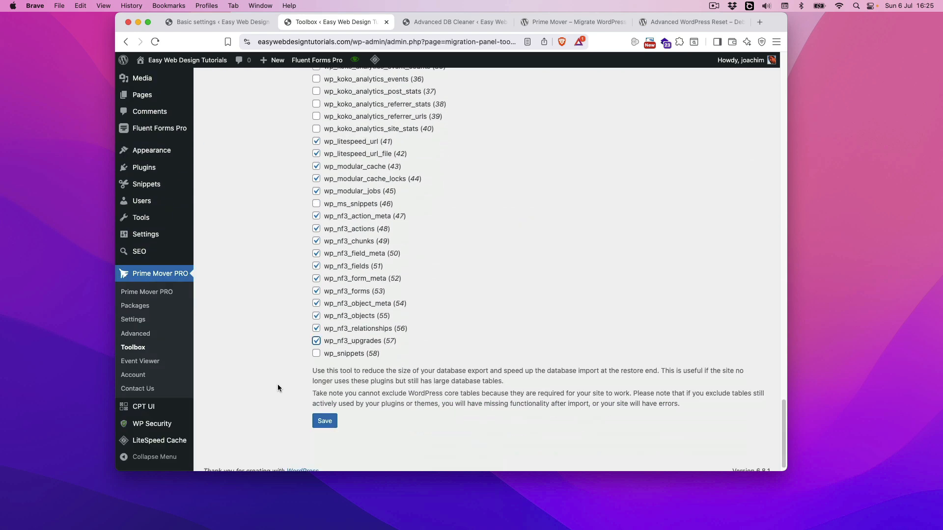
left_click(325, 413)
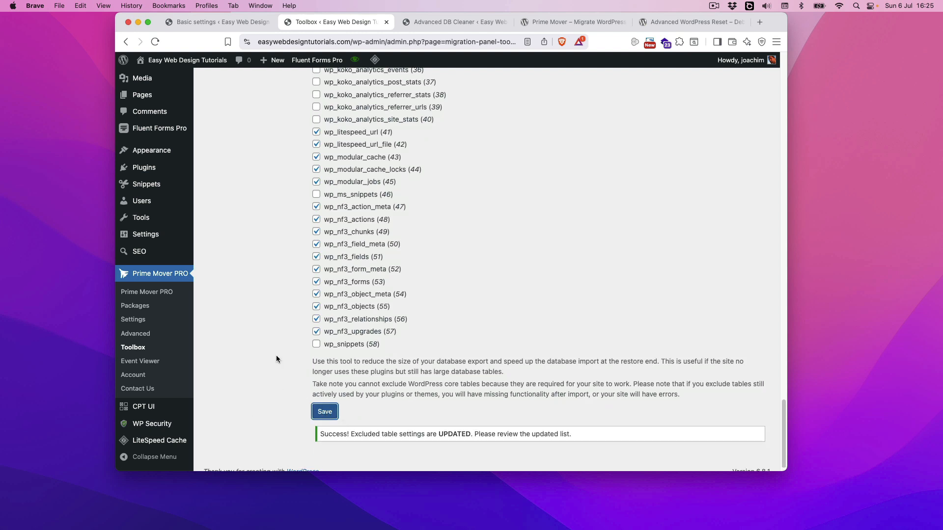
Review the saved Excluded tables list from its first to its last entry
scroll(275, 359, "up", 6)
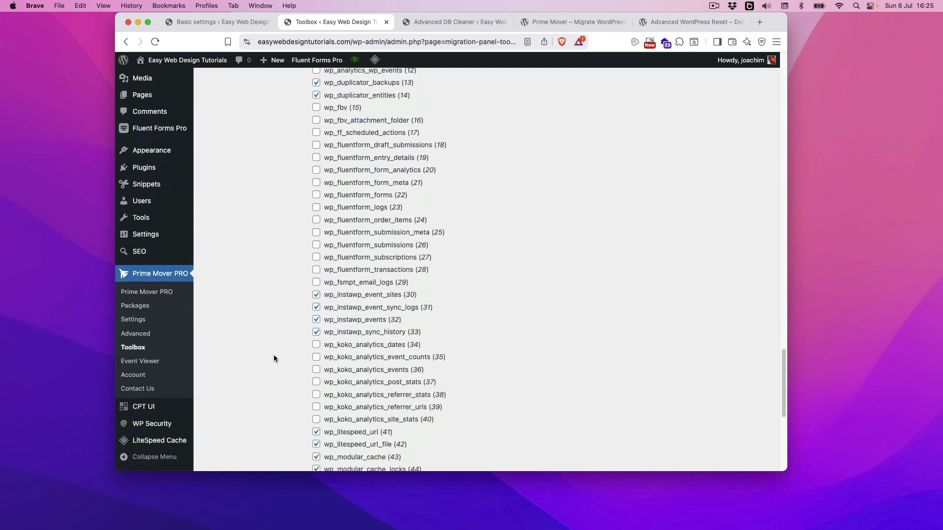
scroll(273, 356, "down", 6)
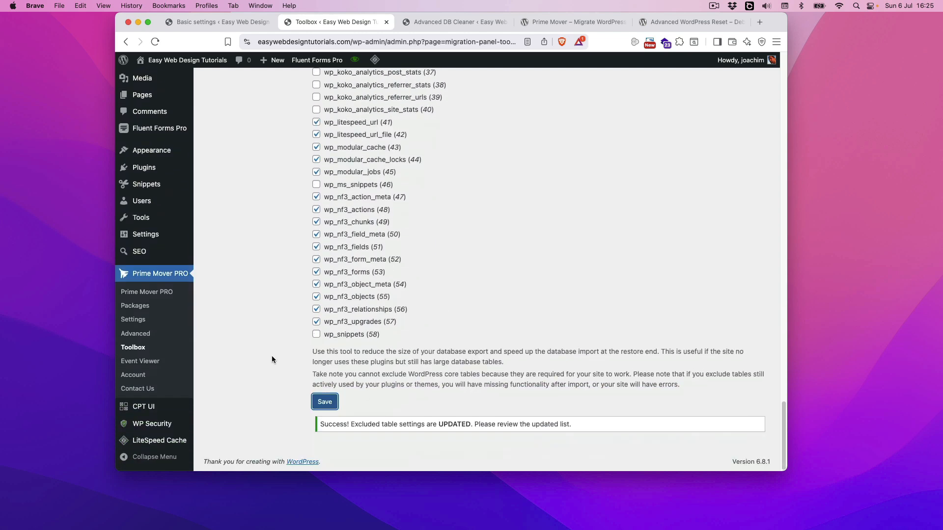
scroll(272, 357, "up", 15)
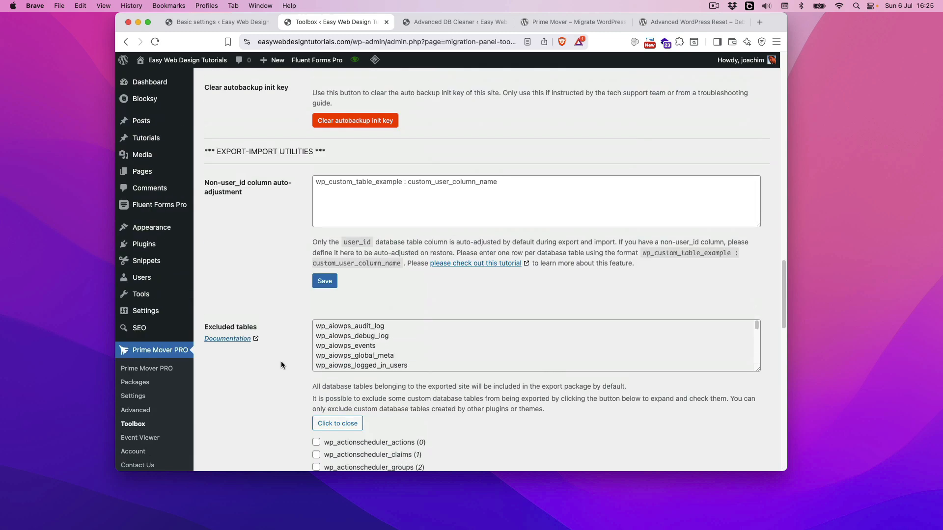
scroll(442, 354, "down", 5)
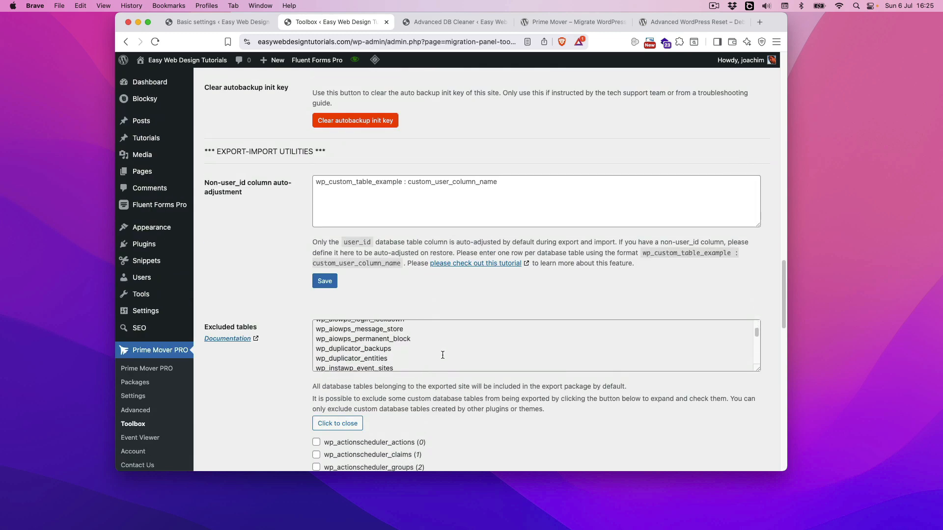
scroll(442, 354, "down", 5)
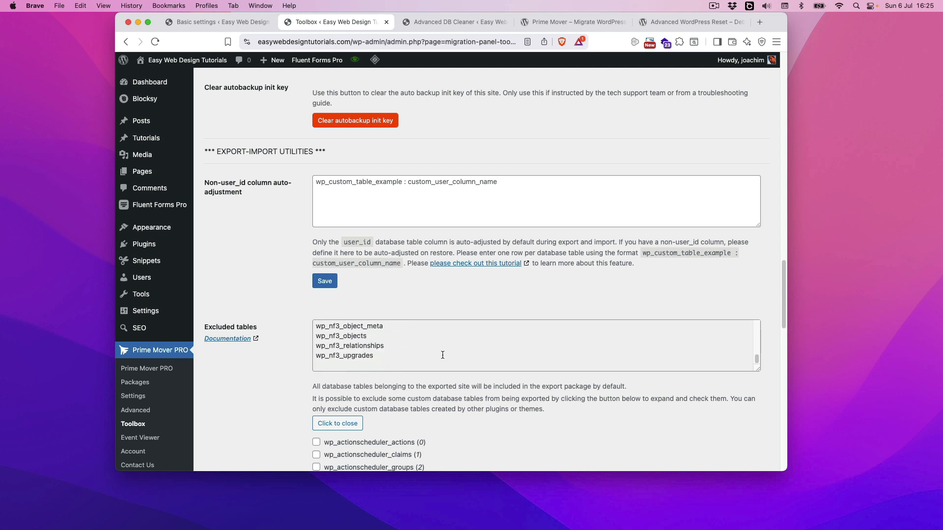
scroll(443, 355, "up", 10)
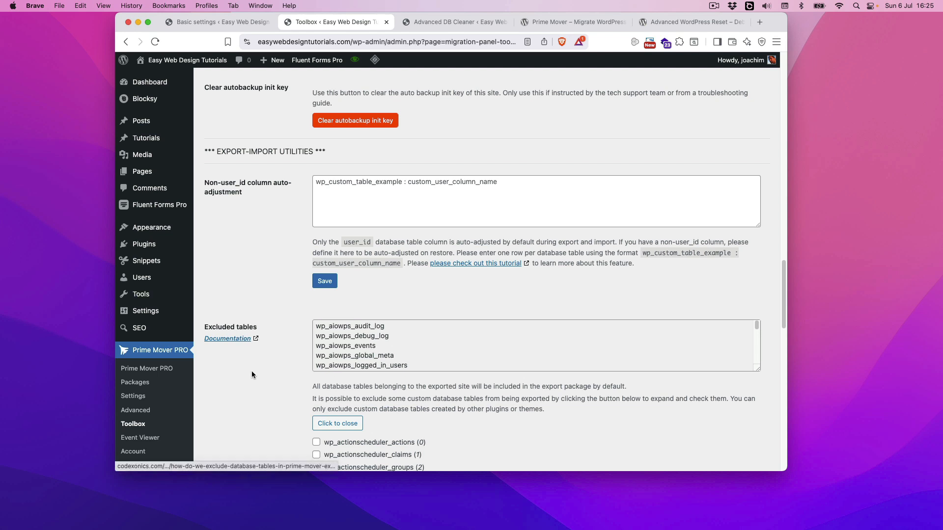
scroll(269, 391, "down", 1)
Start a PRO export of database, media files, plugins and themes in single-site format, with AES-256 package encryption turned off
left_click(156, 350)
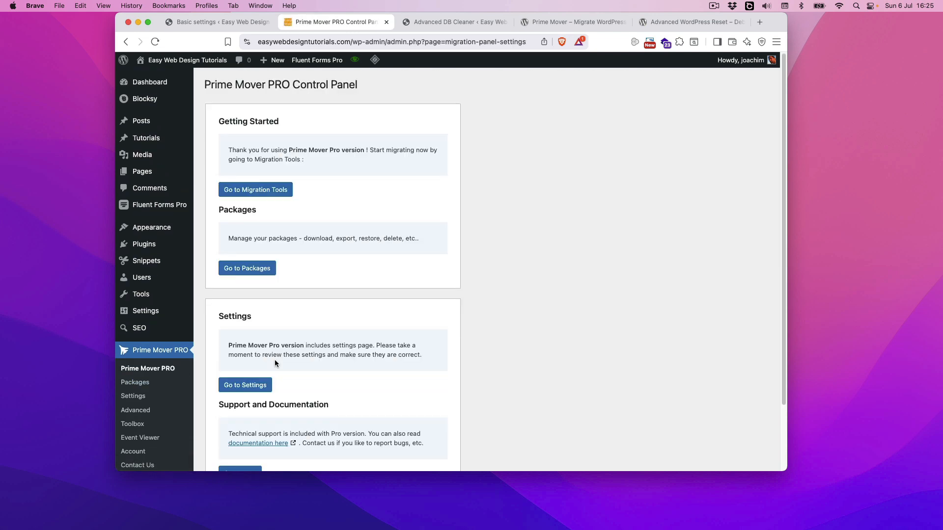
left_click(263, 190)
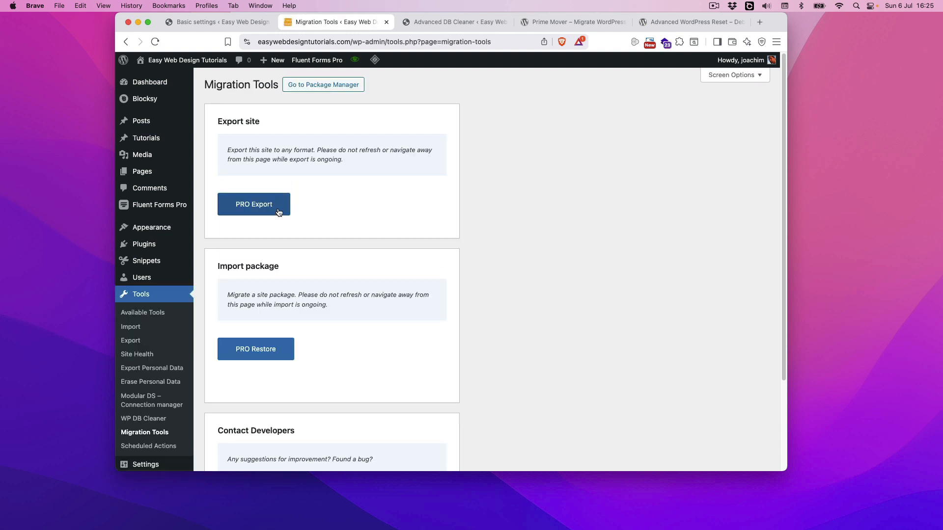
left_click(249, 203)
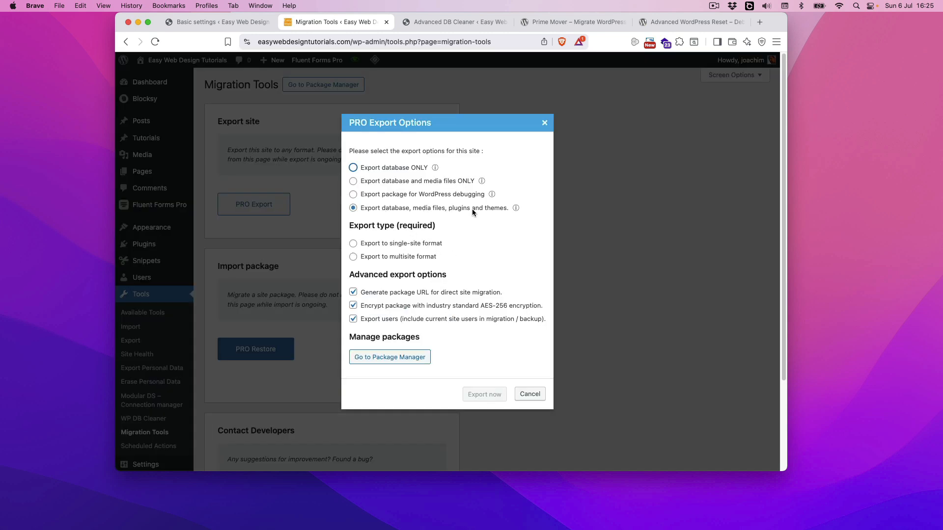
left_click(353, 244)
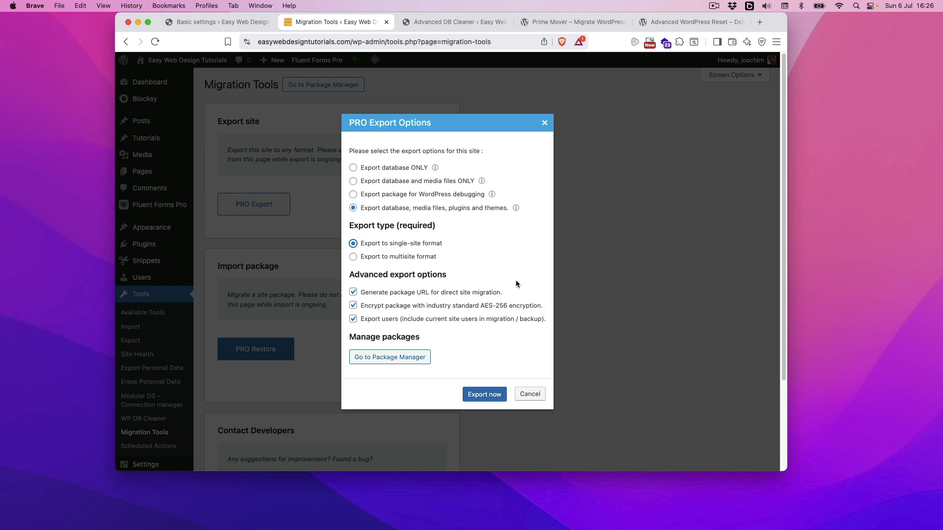
left_click(353, 306)
left_click(477, 395)
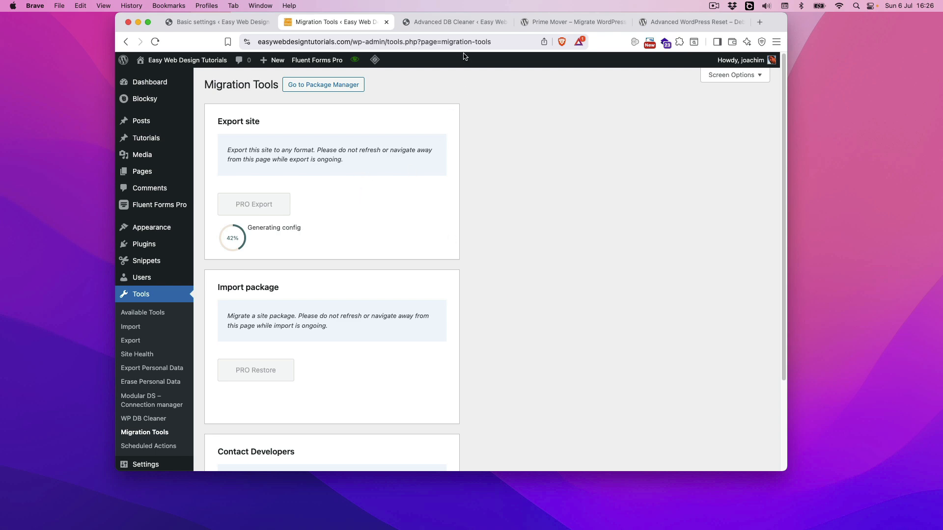
Switch to the dev site and activate the Prime Mover Pro plugin there
left_click(452, 22)
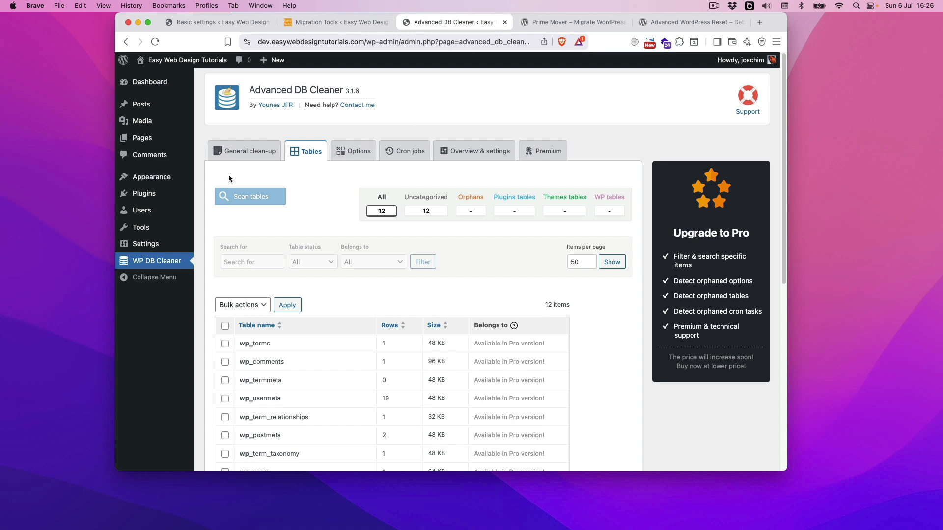
mouse_move(147, 193)
left_click(224, 195)
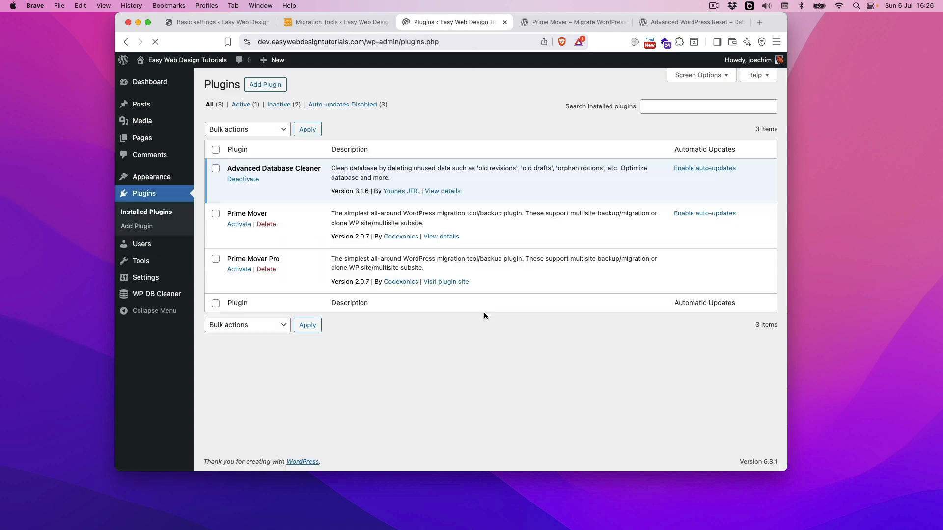
left_click(238, 272)
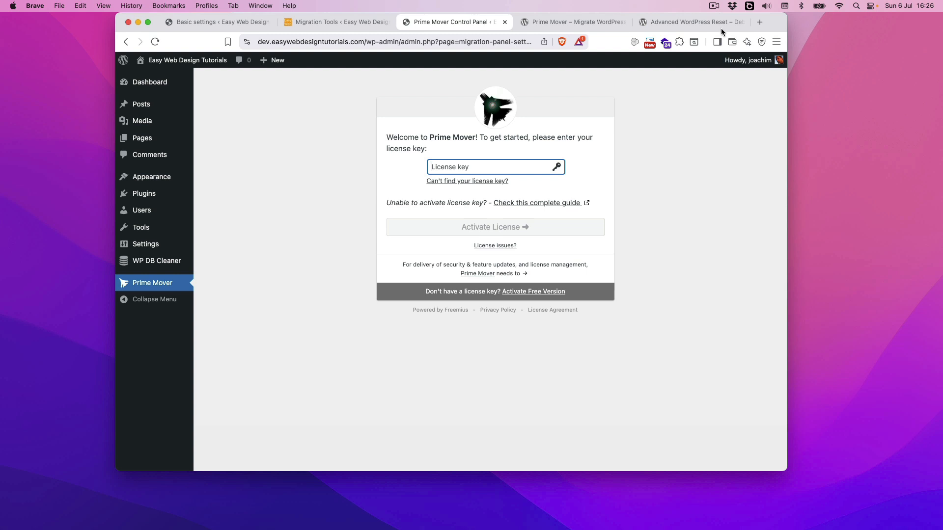
left_click(714, 5)
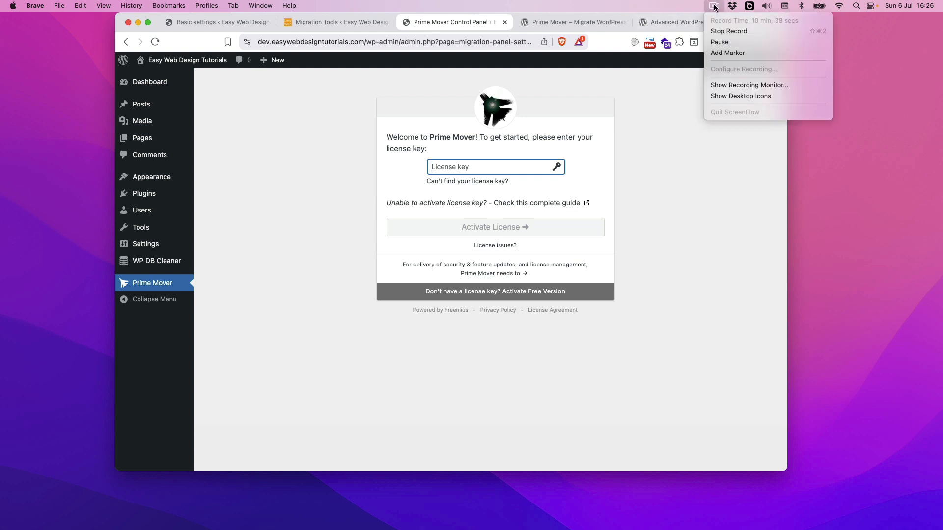
left_click(717, 43)
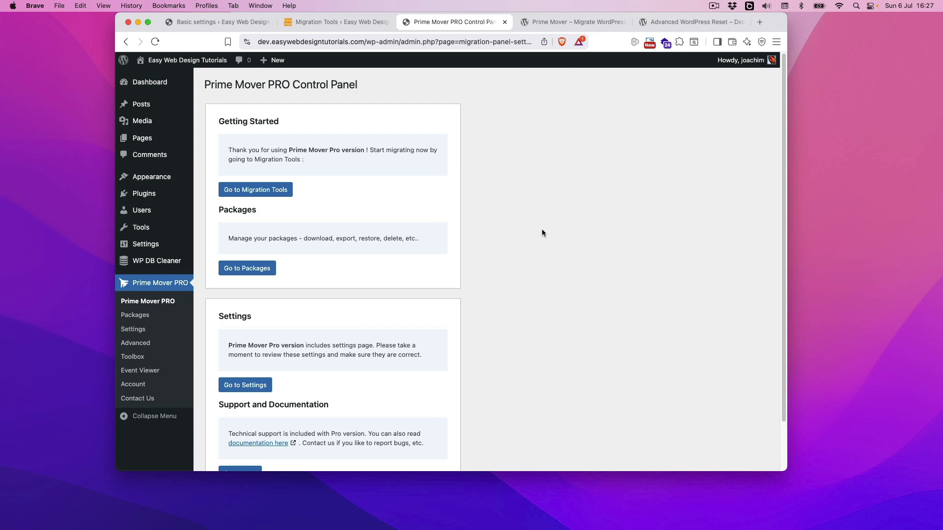
Switch to the live site's Migration Tools and copy the saved export package's URL to the clipboard
left_click(323, 21)
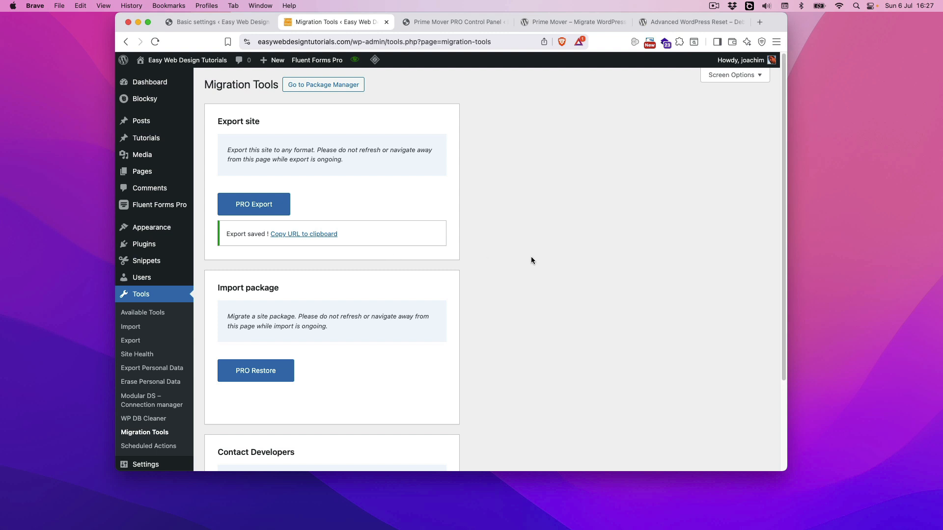
left_click(313, 234)
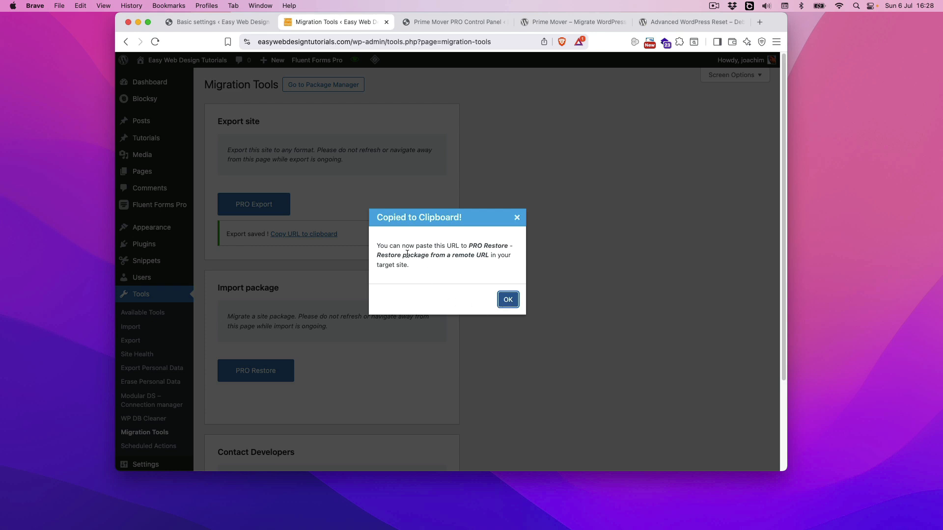
left_click(508, 301)
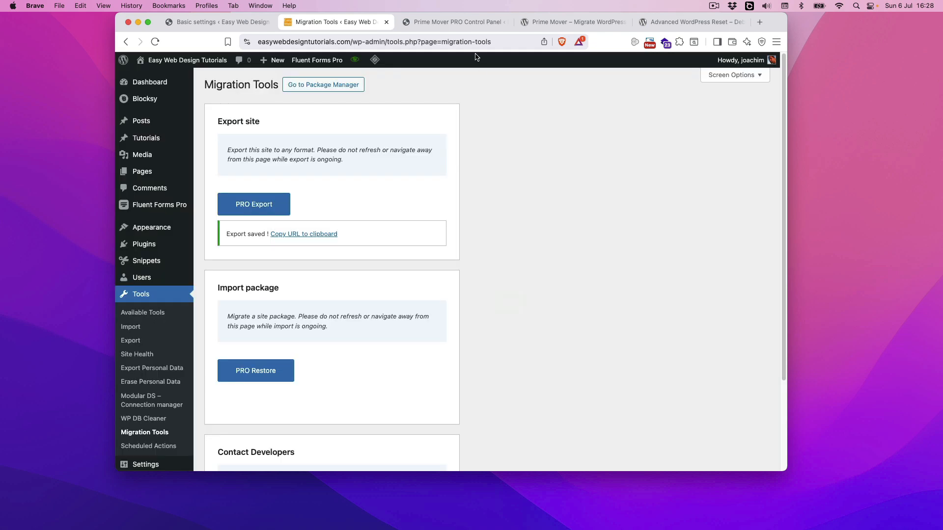
In the dev site's Migration Tools, start a PRO Restore from a remote URL using the copied package URL
left_click(460, 22)
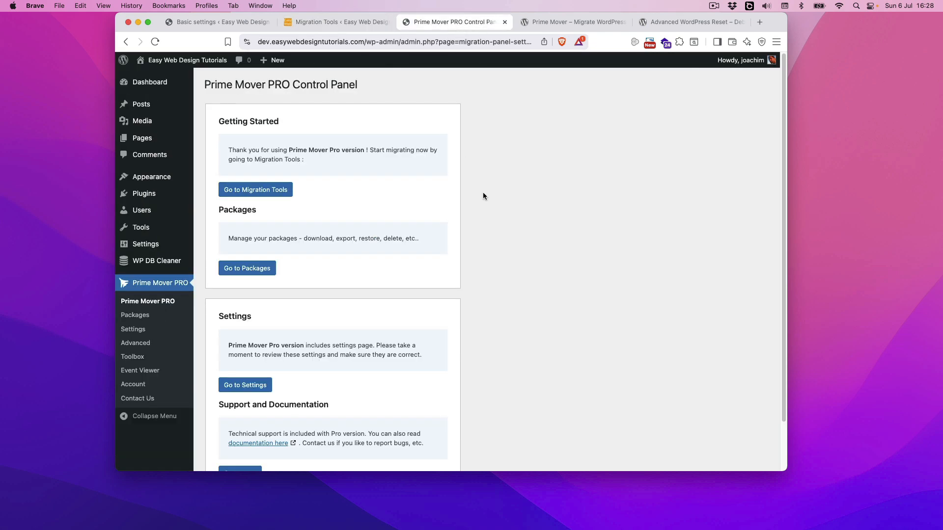
left_click(263, 192)
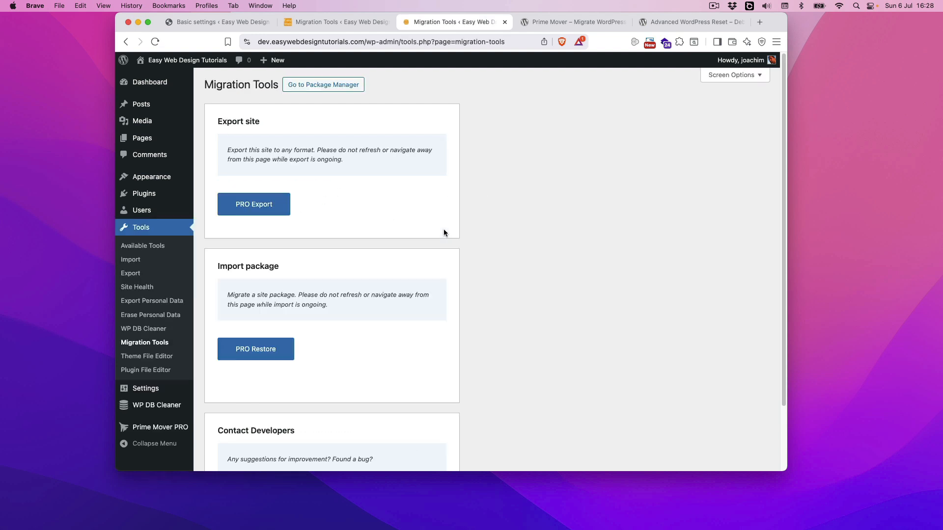
left_click(256, 349)
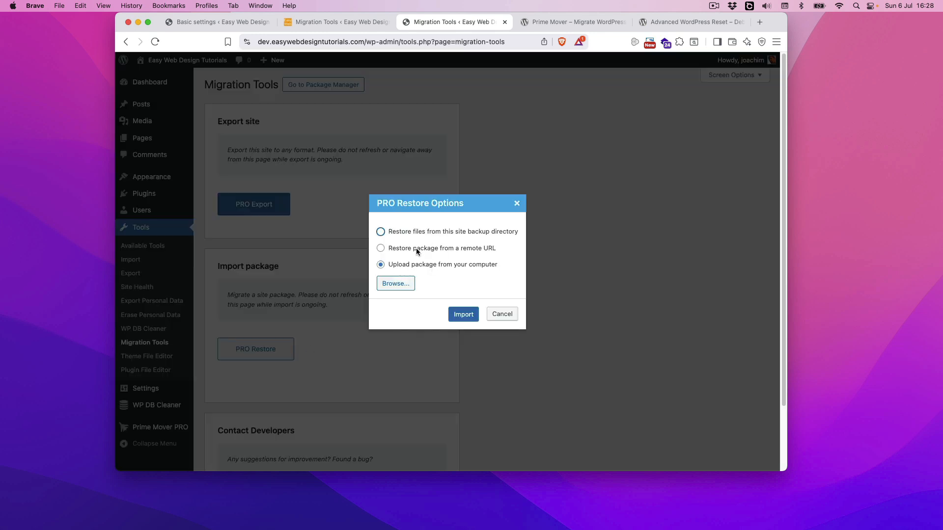
left_click(380, 248)
left_click(401, 263)
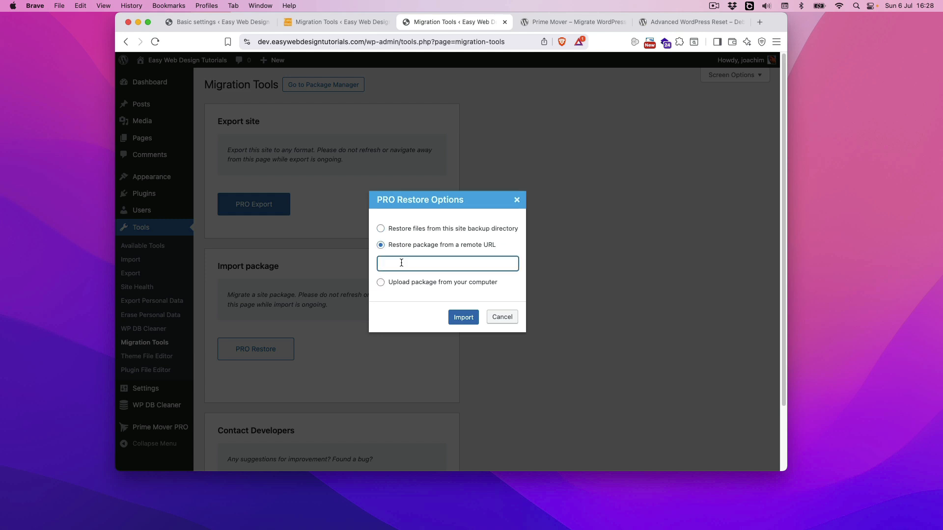
key("super+v")
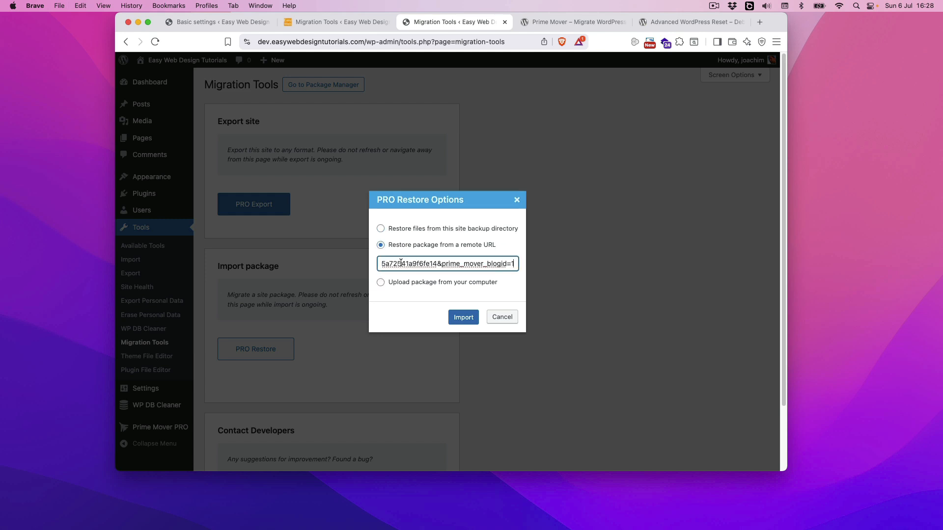
left_click(463, 317)
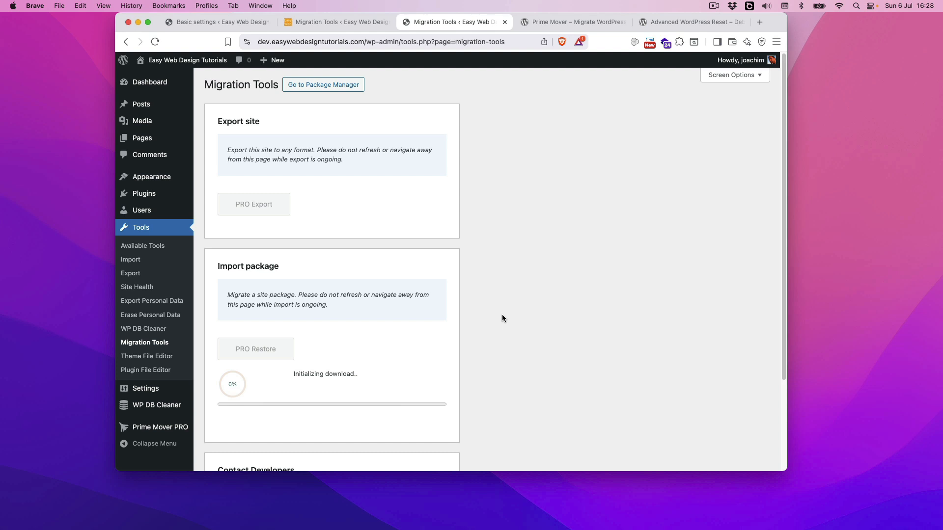
Check the live site's export page, return to the dev site and approve replacing it with the remote package
left_click(321, 22)
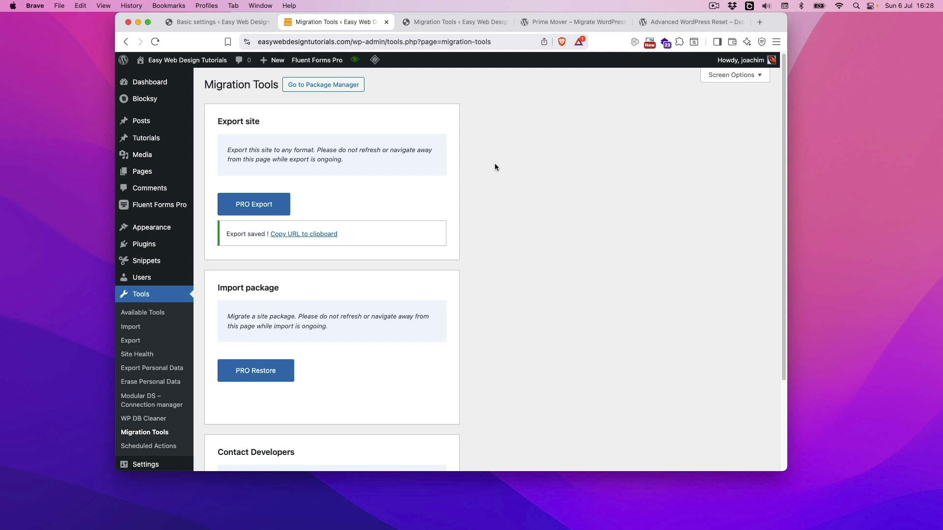
left_click(455, 22)
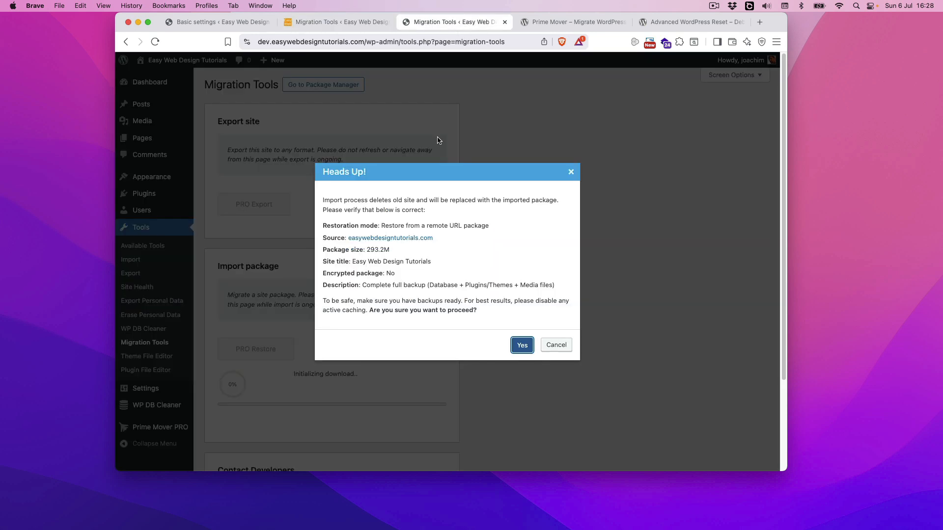
left_click(522, 346)
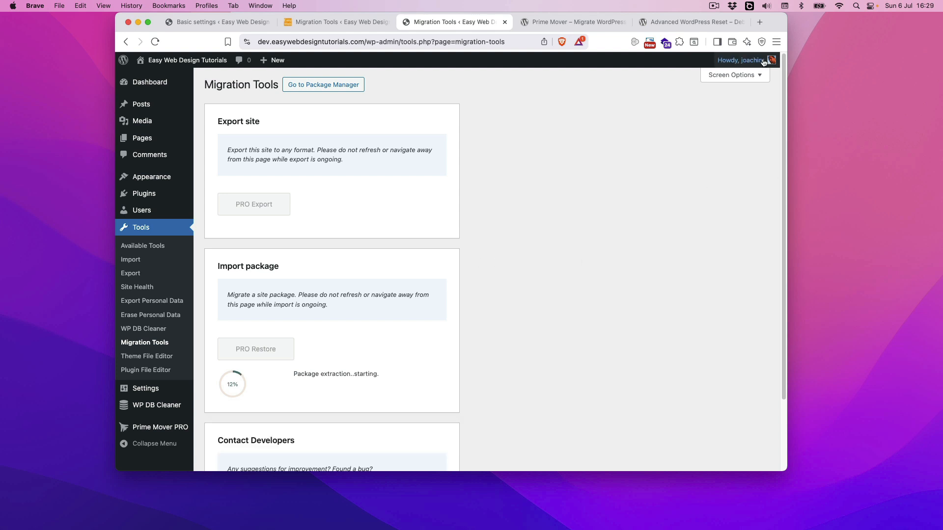
left_click(712, 8)
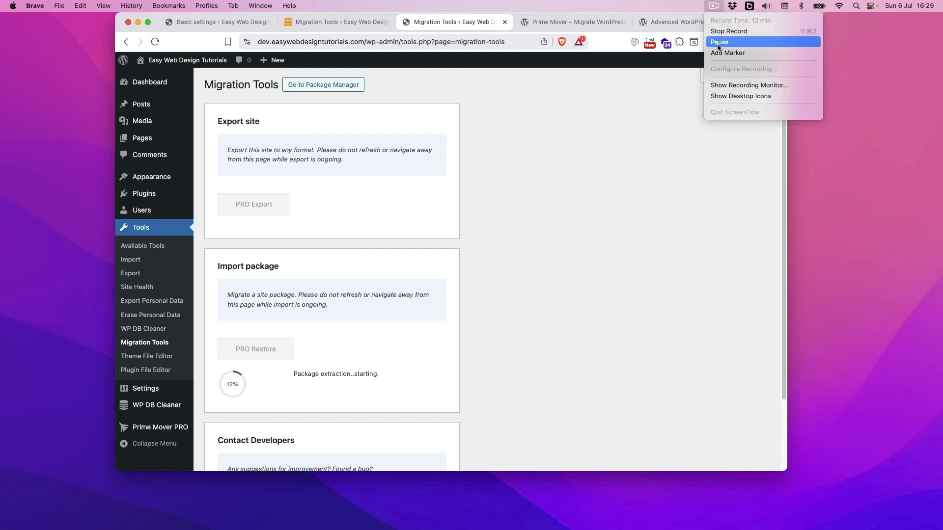
left_click(718, 48)
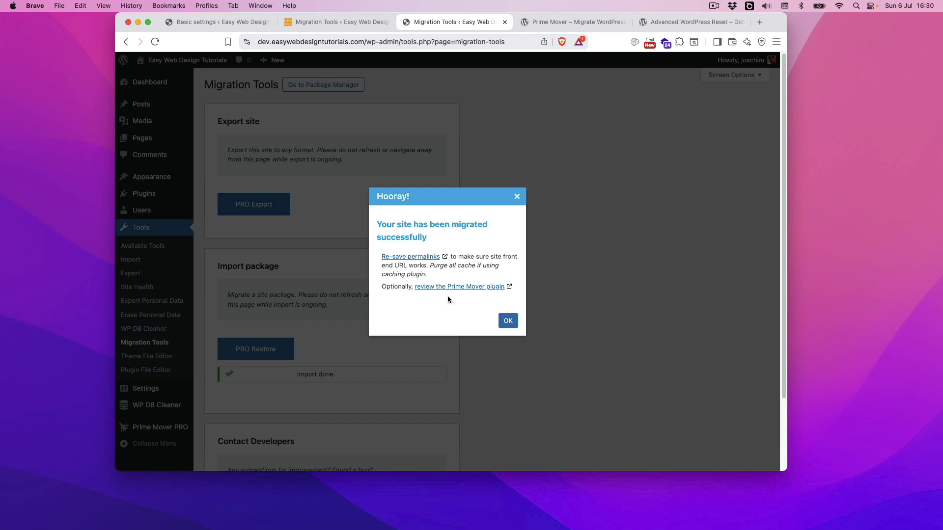
Close the migration notice and re-save the dev site's permalink settings with the Post name structure
left_click(411, 256)
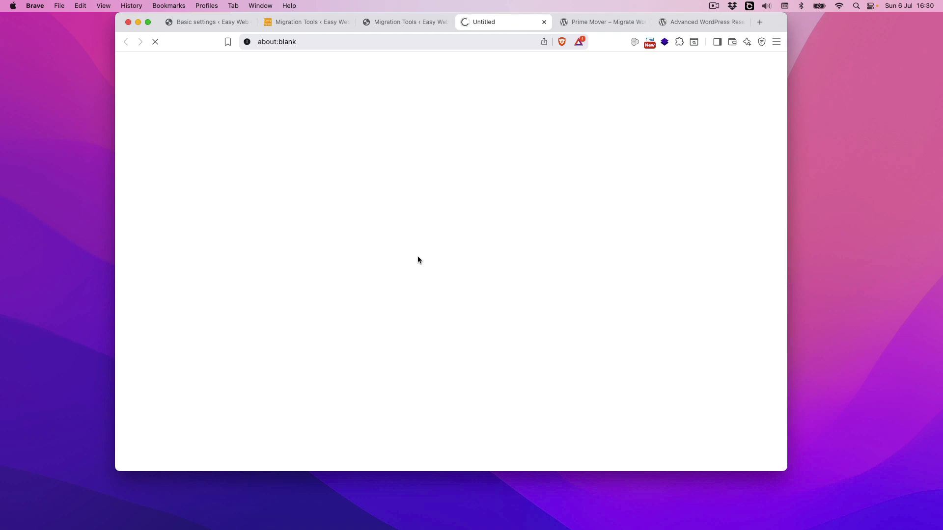
left_click(405, 24)
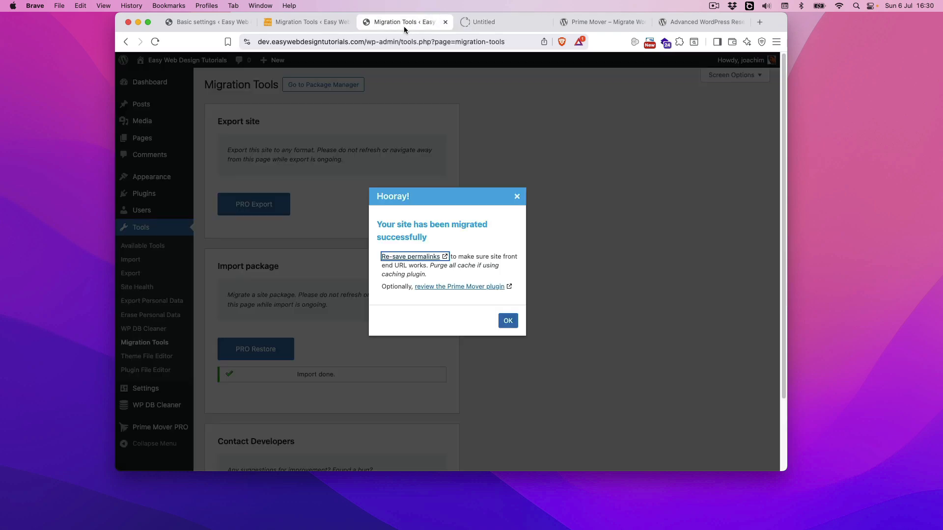
left_click(508, 321)
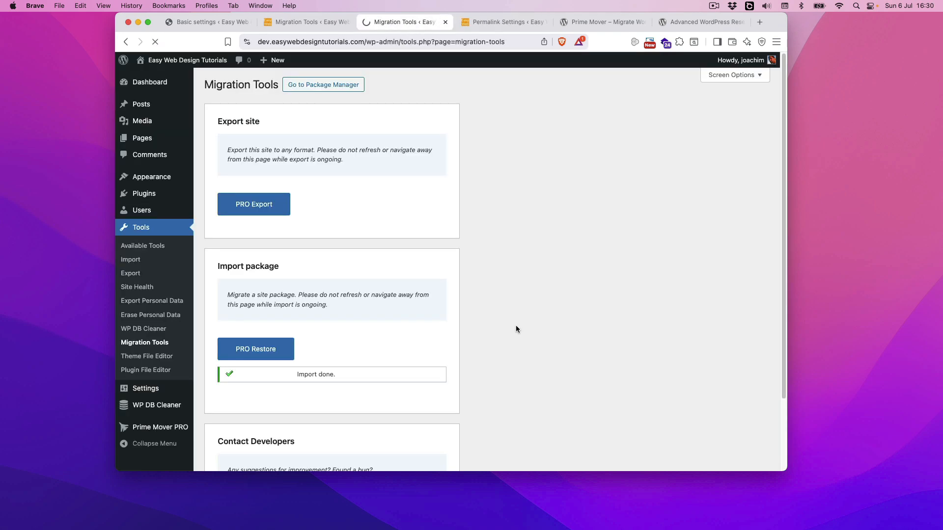
left_click(490, 27)
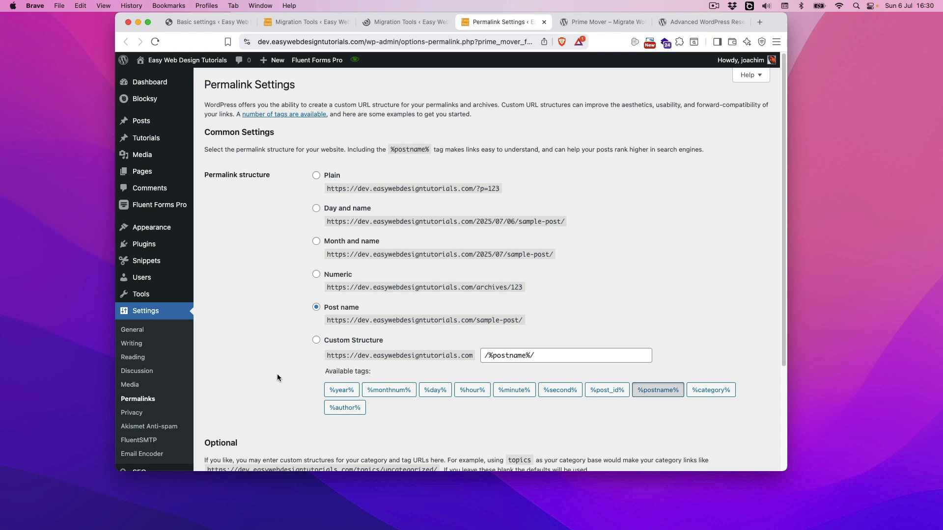
scroll(277, 378, "down", 5)
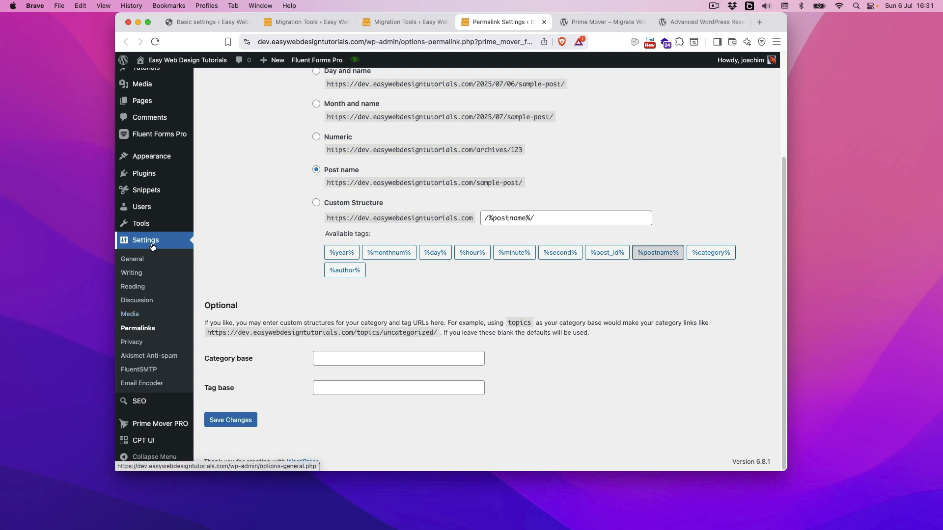
left_click(235, 419)
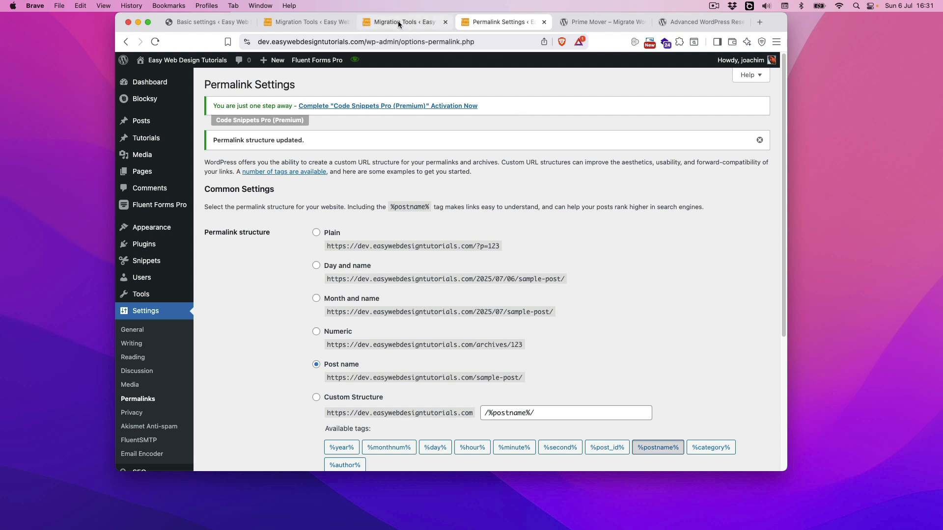
left_click(543, 22)
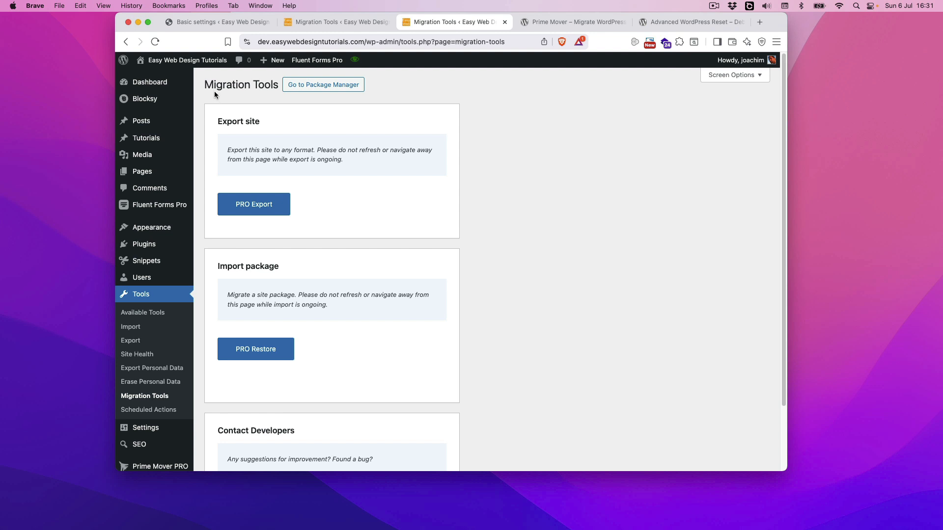
View the dev site's front page and look over the Latest Tutorials section
left_click(159, 74)
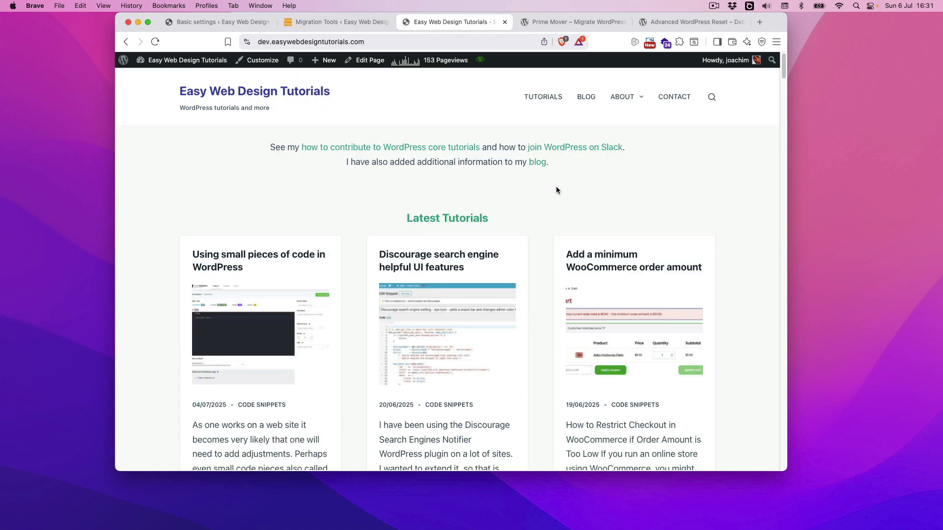
scroll(543, 335, "down", 6)
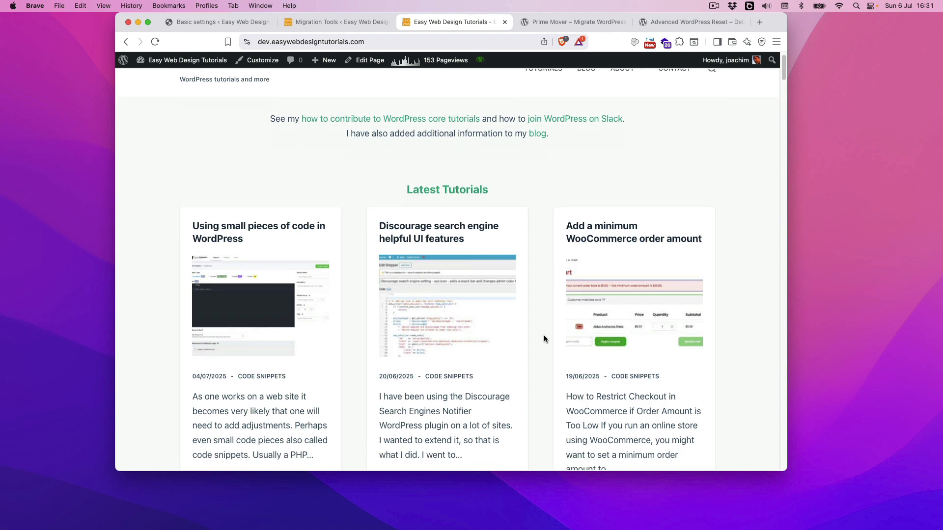
scroll(544, 335, "up", 6)
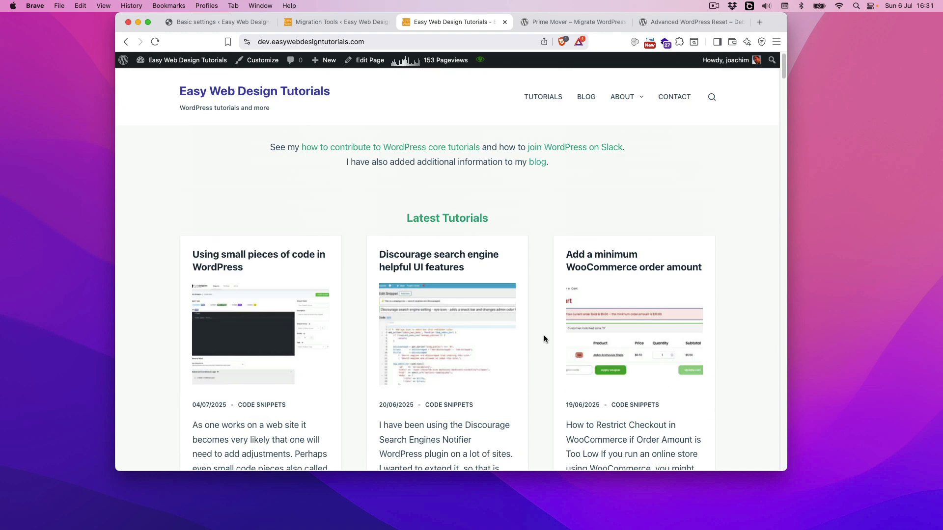
Turn on discouraging search engines from indexing the dev site and save the Reading Settings
left_click(480, 61)
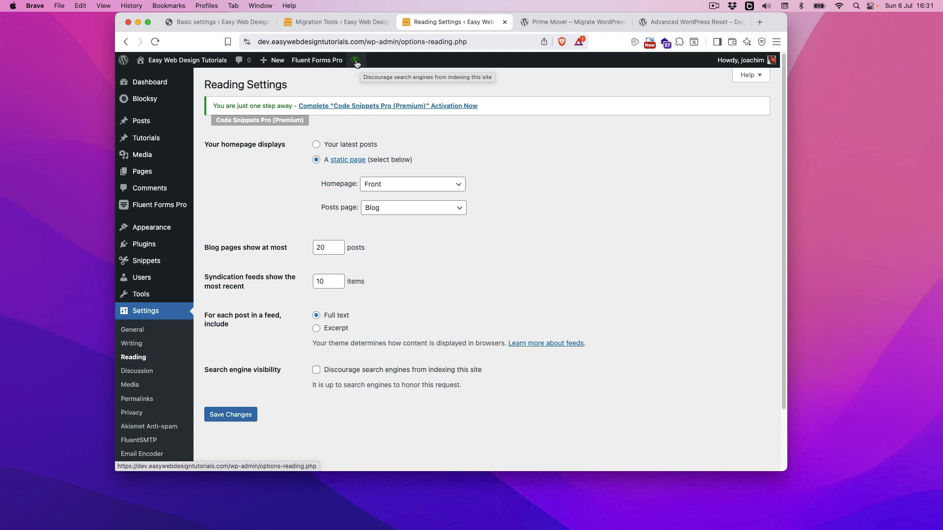
left_click(316, 371)
left_click(237, 414)
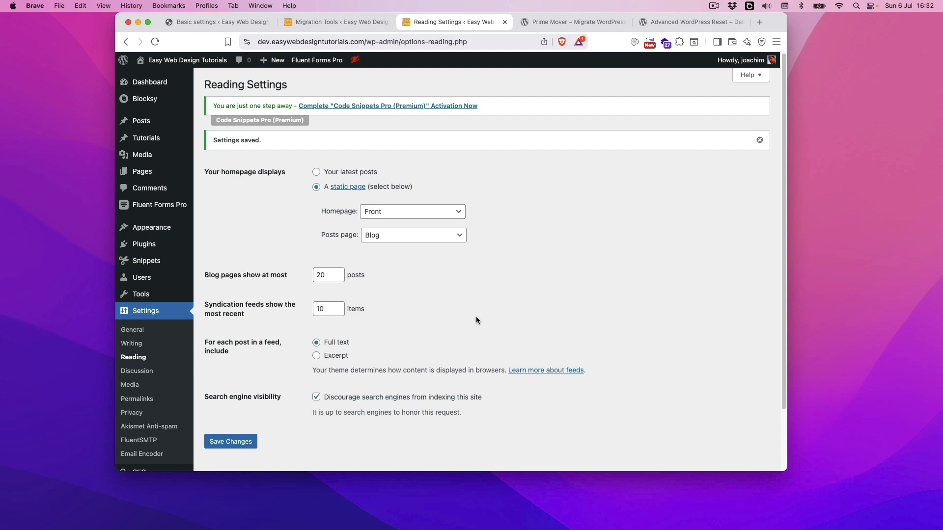
Inspect the "A checklist before launching a site" tutorial in the editor and return to the list of all tutorials
mouse_move(165, 172)
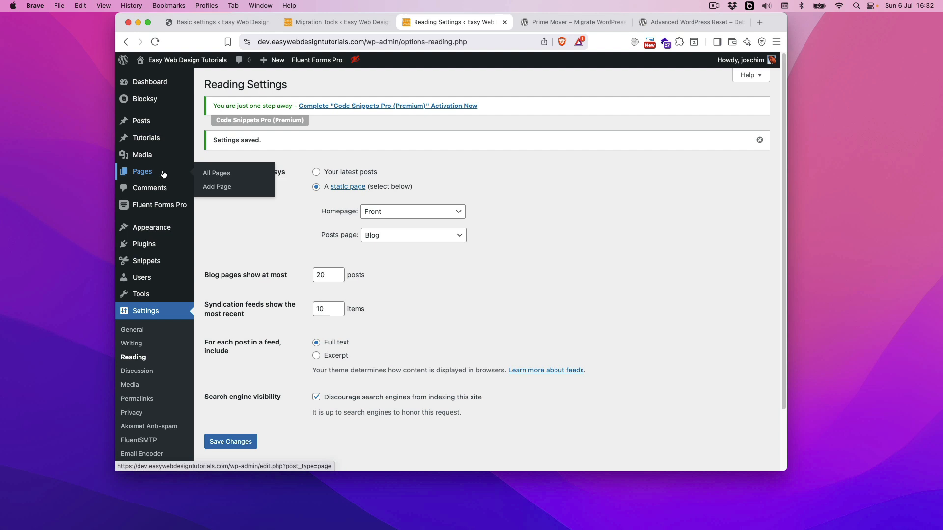
mouse_move(167, 139)
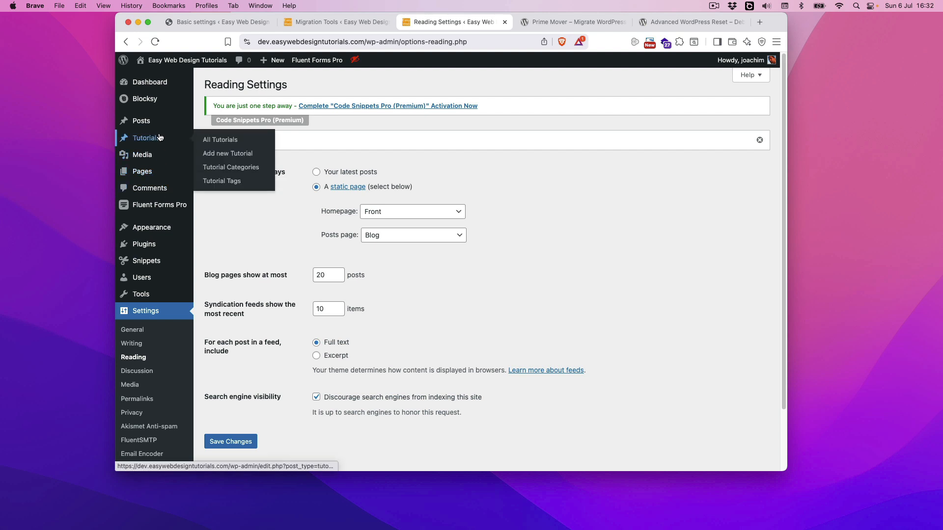
left_click(214, 140)
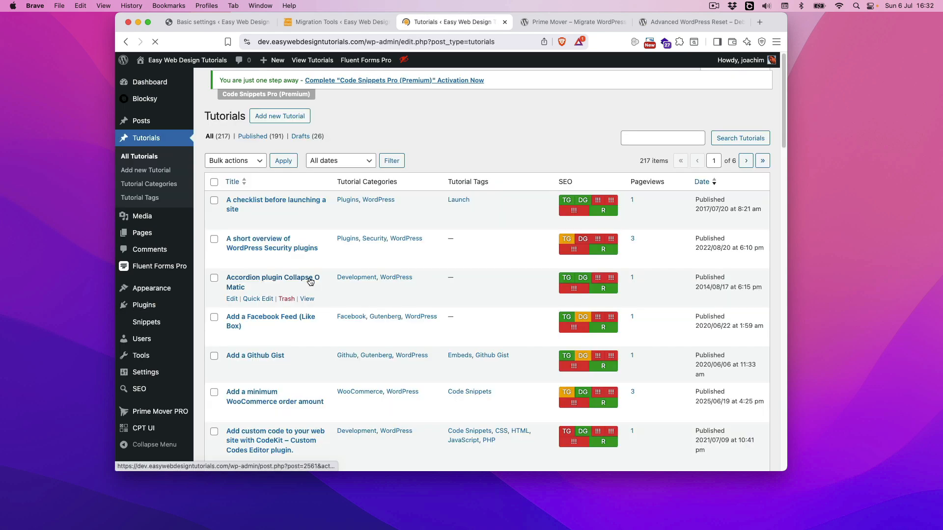
left_click(286, 206)
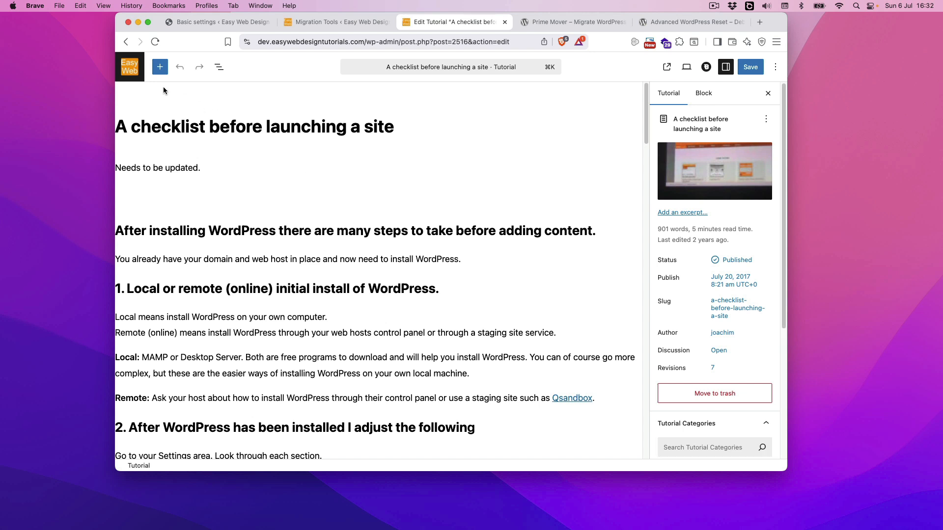
left_click(129, 67)
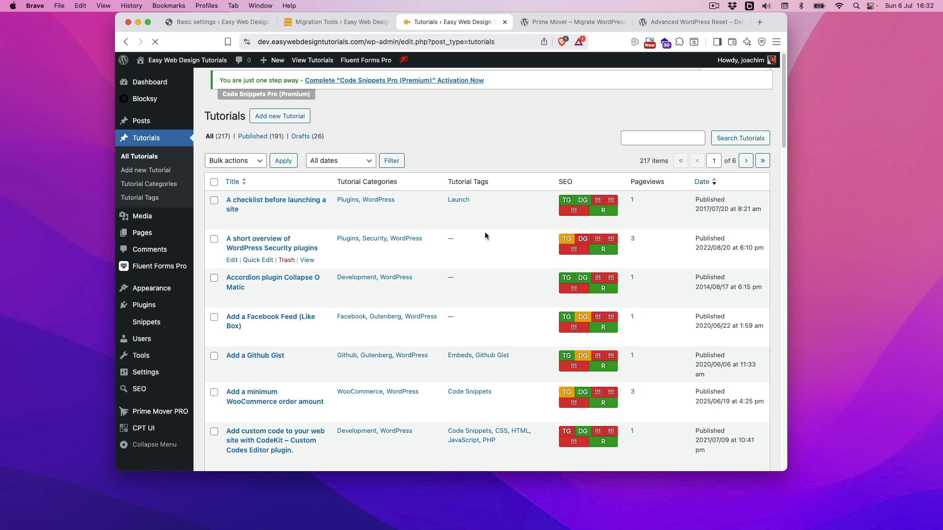
Open the dev site's installed plugins list and review the migrated plugins
mouse_move(166, 309)
left_click(241, 307)
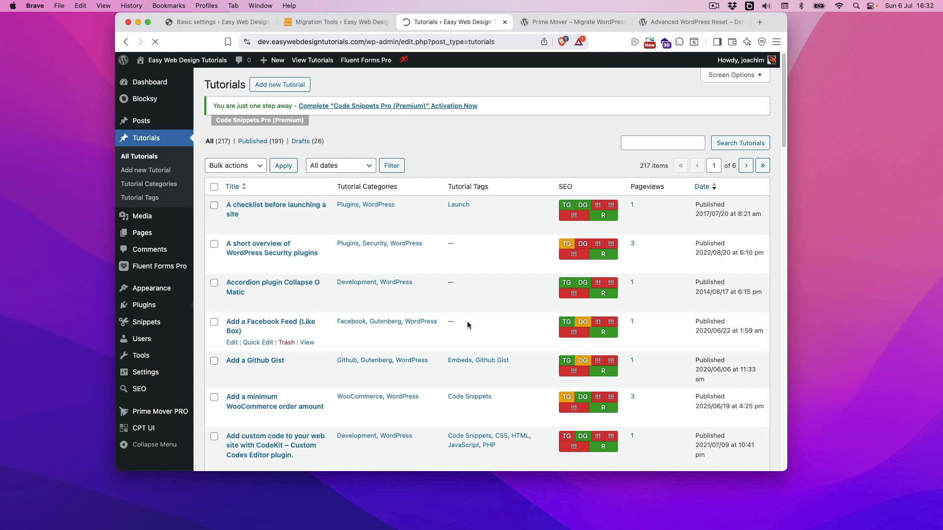
scroll(467, 321, "down", 5)
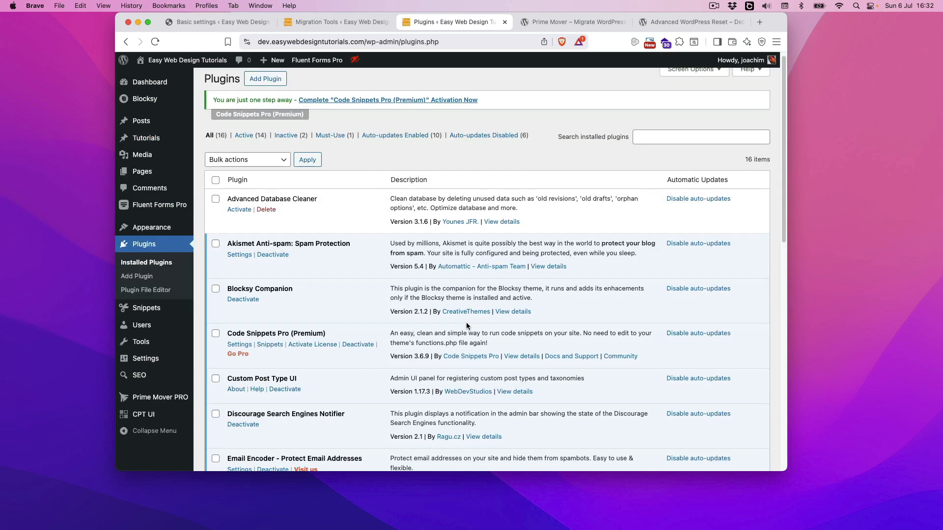
Review the rest of the dev site's plugins, then open the live site's installed plugins list and compare it with them
scroll(465, 324, "down", 5)
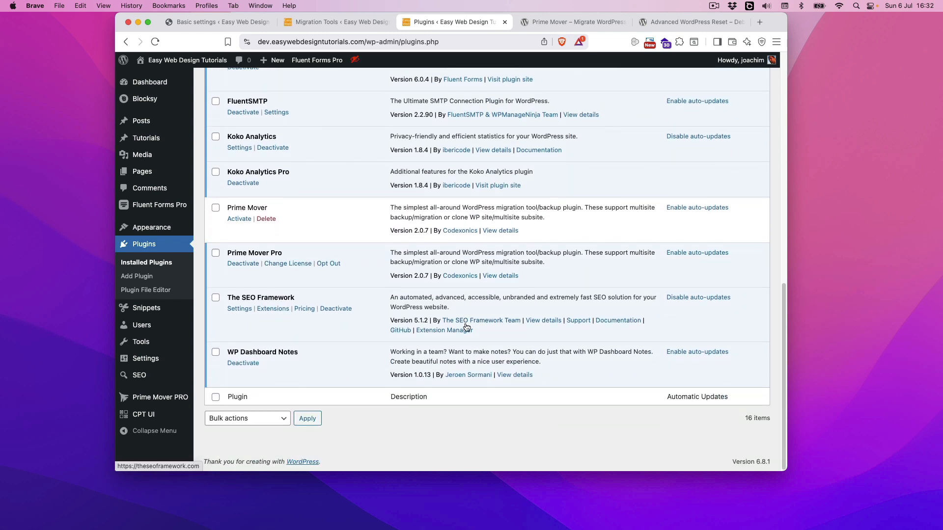
scroll(466, 328, "up", 1)
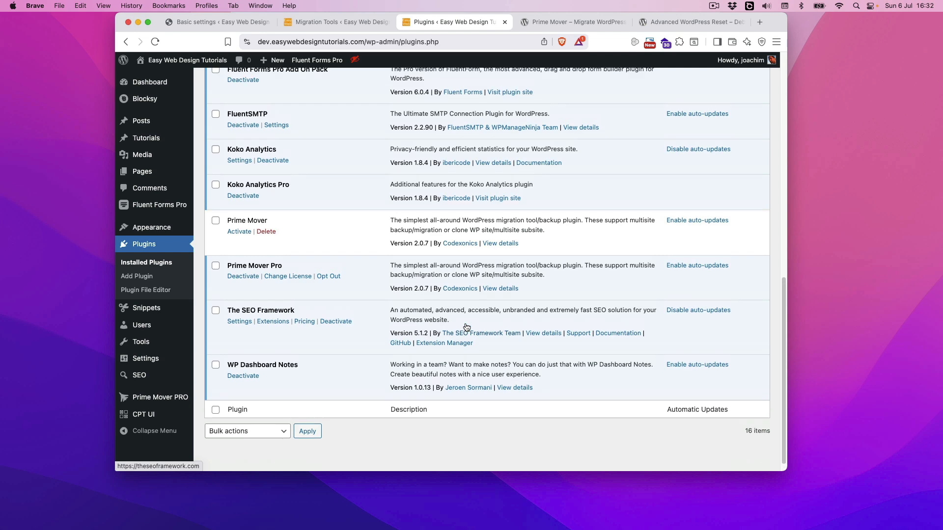
left_click(329, 20)
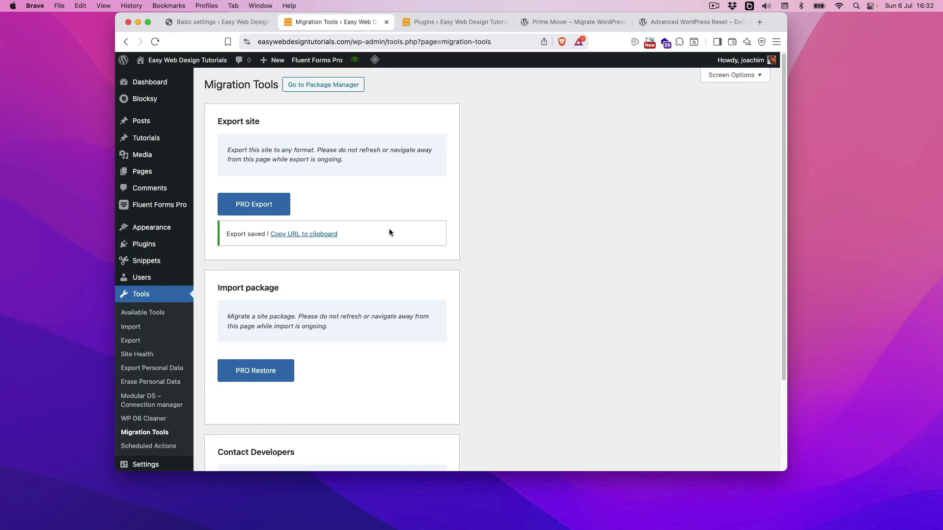
left_click(221, 244)
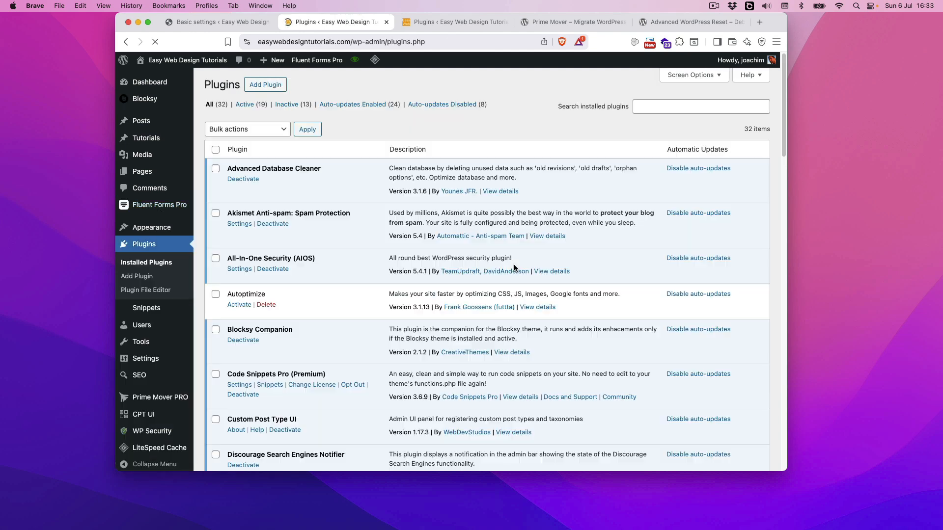
scroll(514, 310, "down", 5)
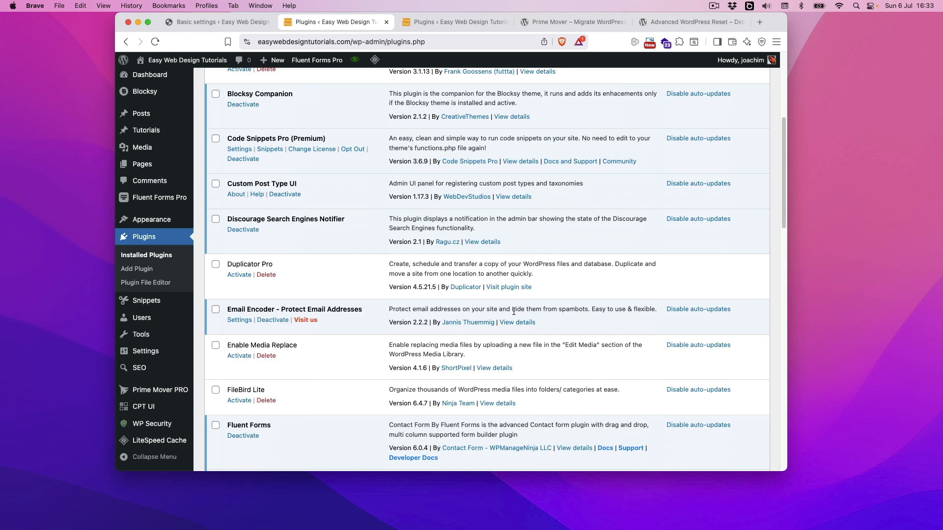
scroll(514, 311, "down", 2)
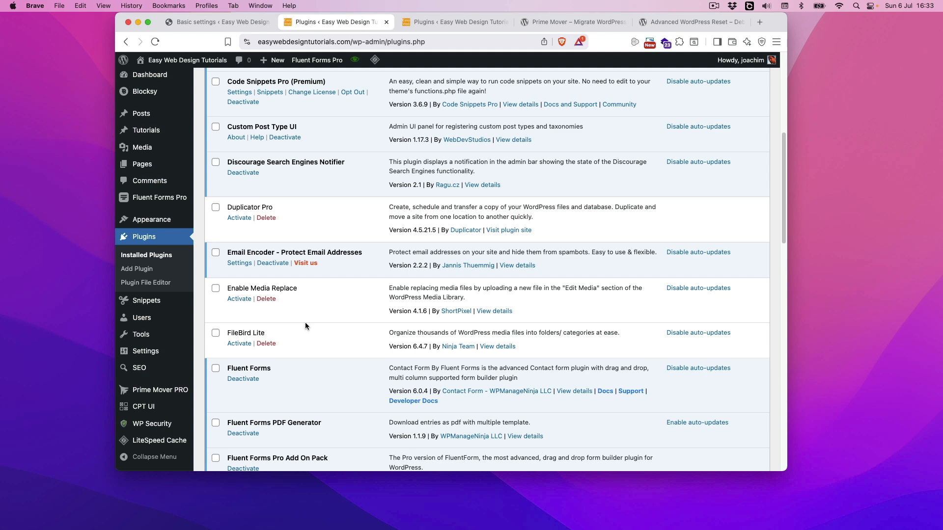
scroll(317, 307, "down", 6)
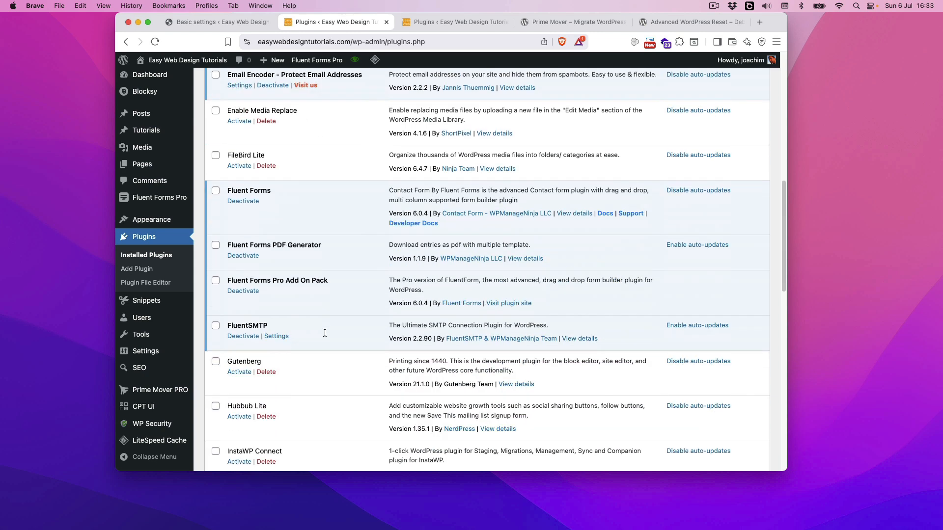
scroll(308, 321, "down", 1)
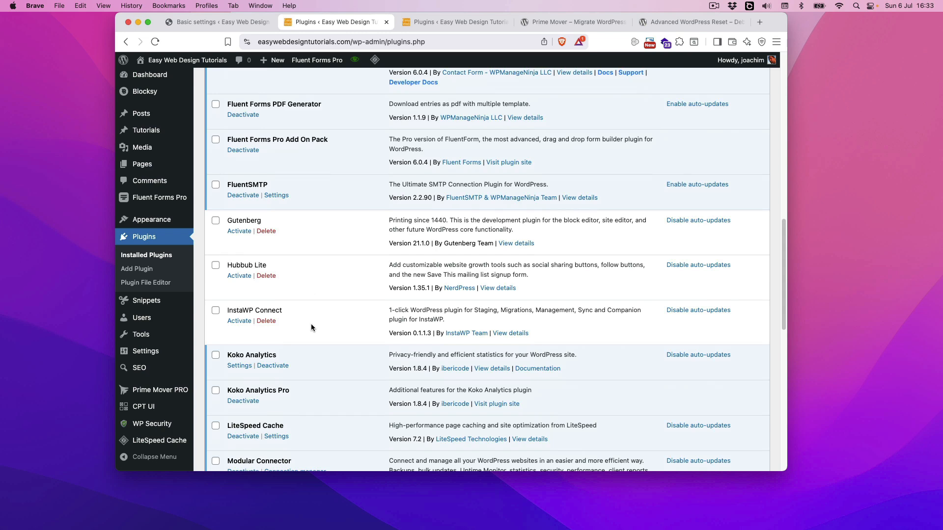
scroll(312, 323, "down", 5)
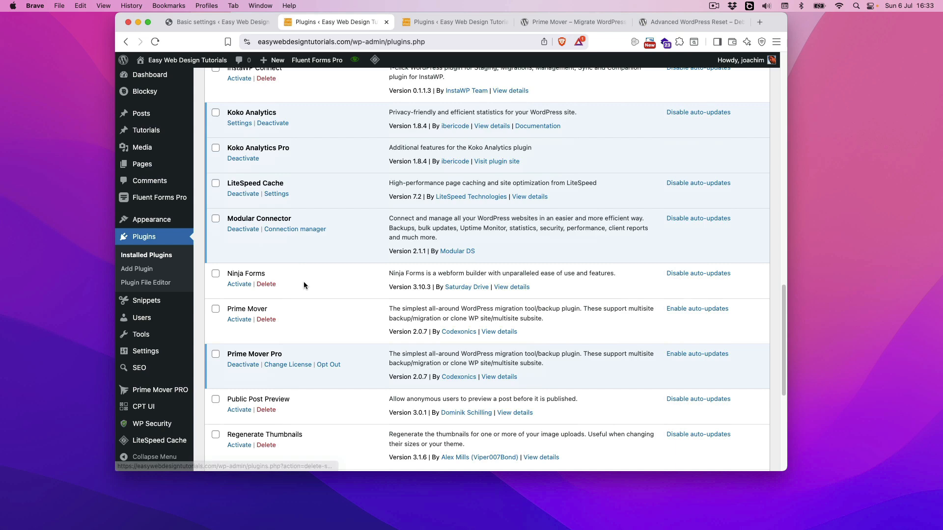
scroll(309, 288, "down", 1)
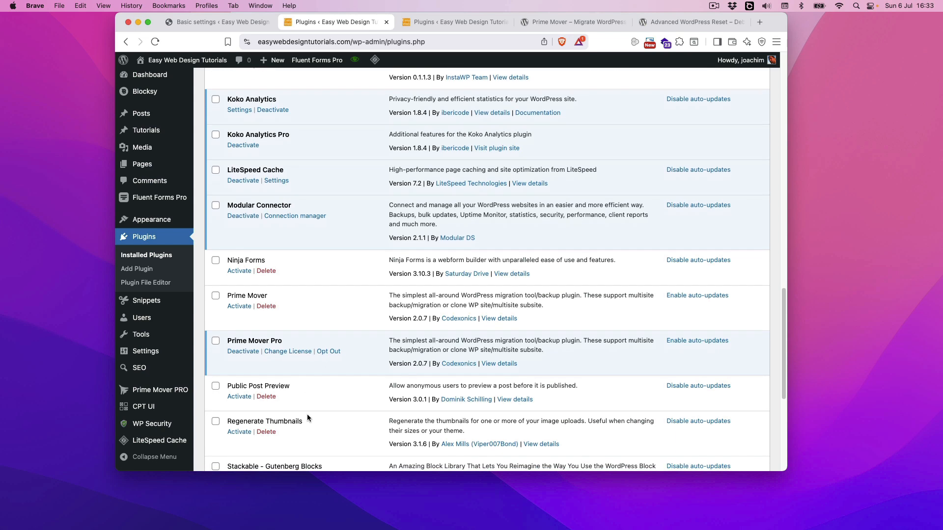
scroll(314, 413, "down", 3)
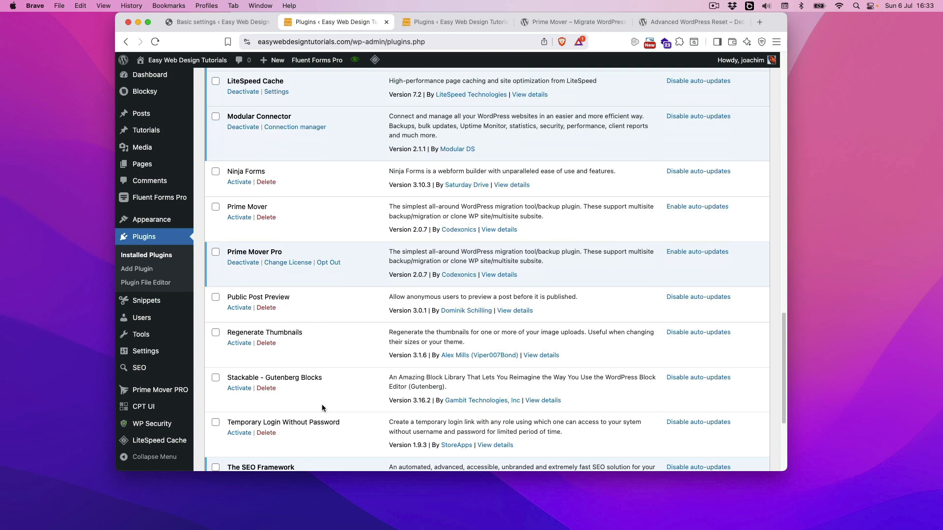
Activate the Advanced Database Cleaner plugin on the dev site
left_click(443, 20)
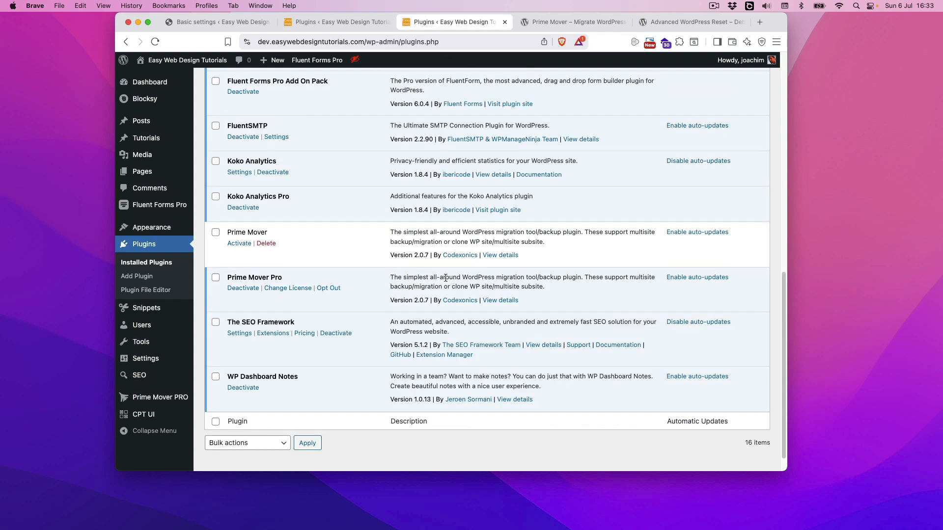
scroll(446, 278, "up", 10)
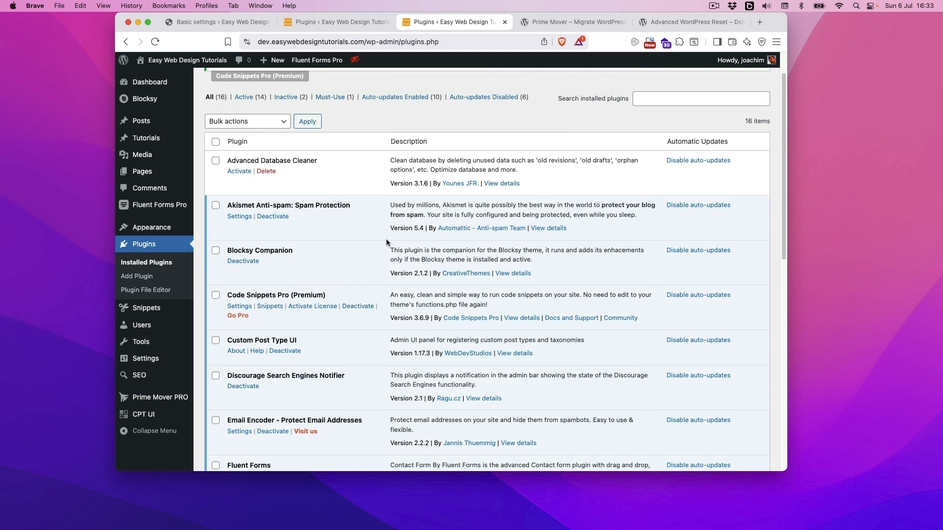
scroll(320, 238, "up", 2)
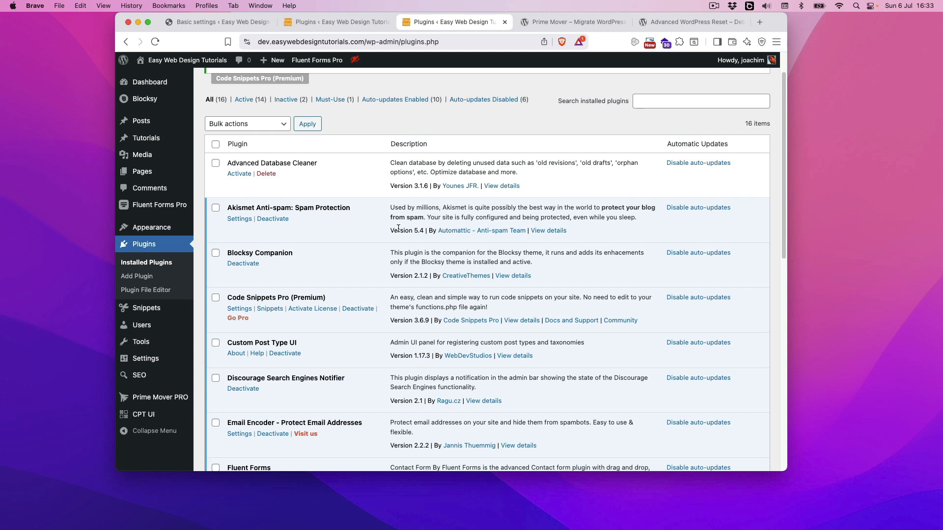
left_click(239, 216)
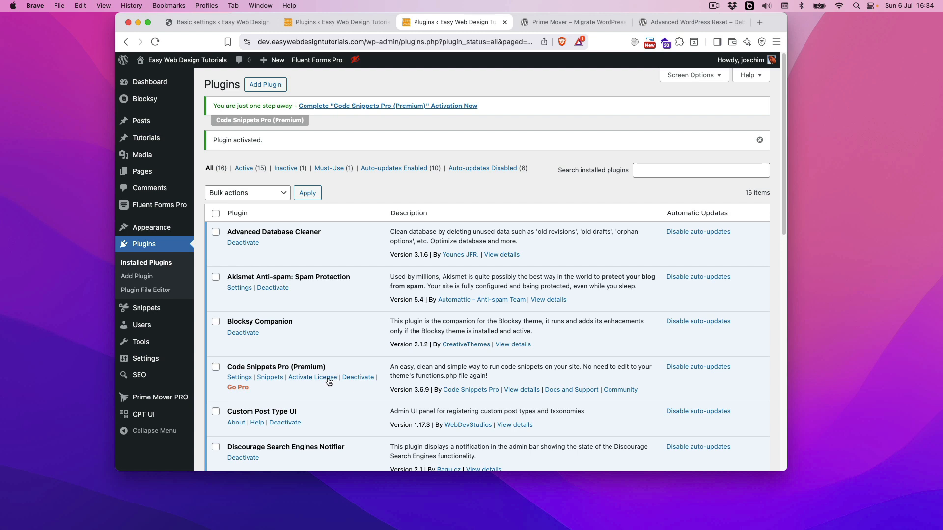
Open the database tables list in WP DB Cleaner on the dev site and review the migrated tables
mouse_move(147, 346)
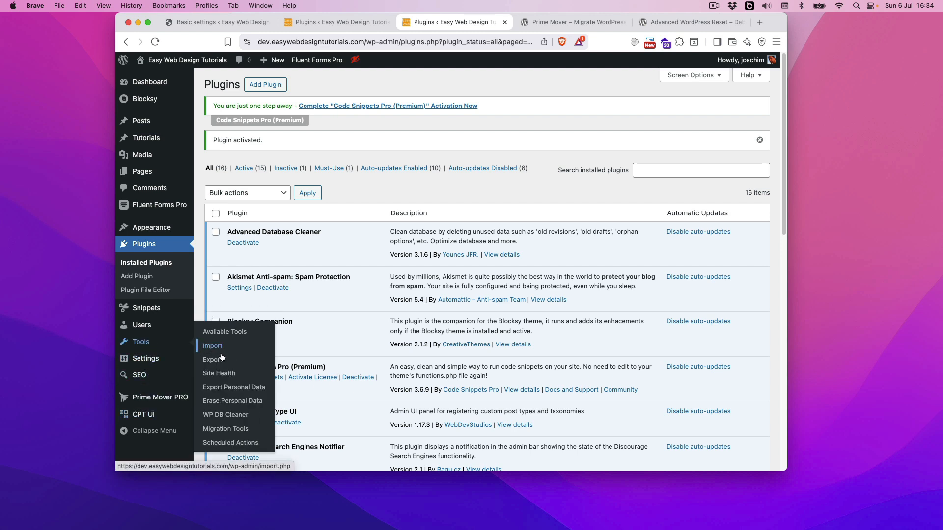
left_click(221, 416)
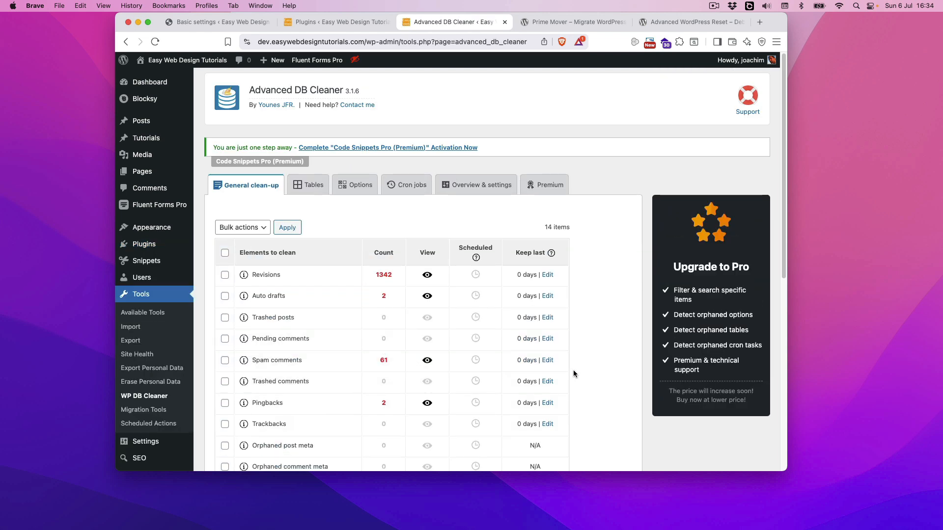
left_click(308, 189)
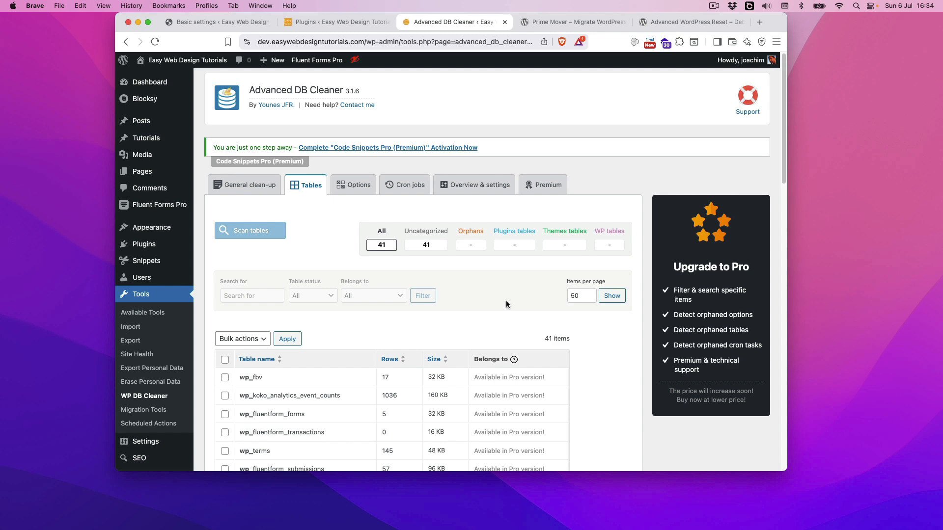
scroll(540, 329, "down", 3)
scroll(540, 329, "down", 10)
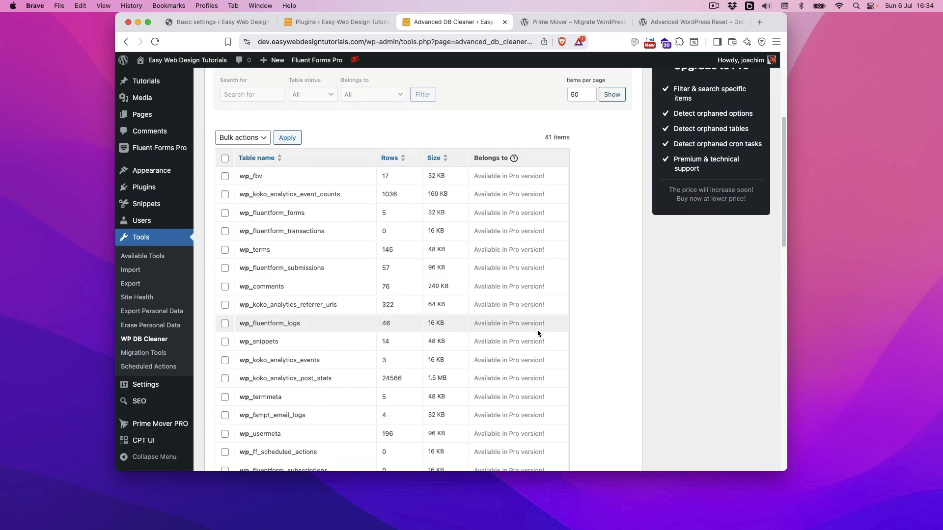
scroll(535, 329, "down", 12)
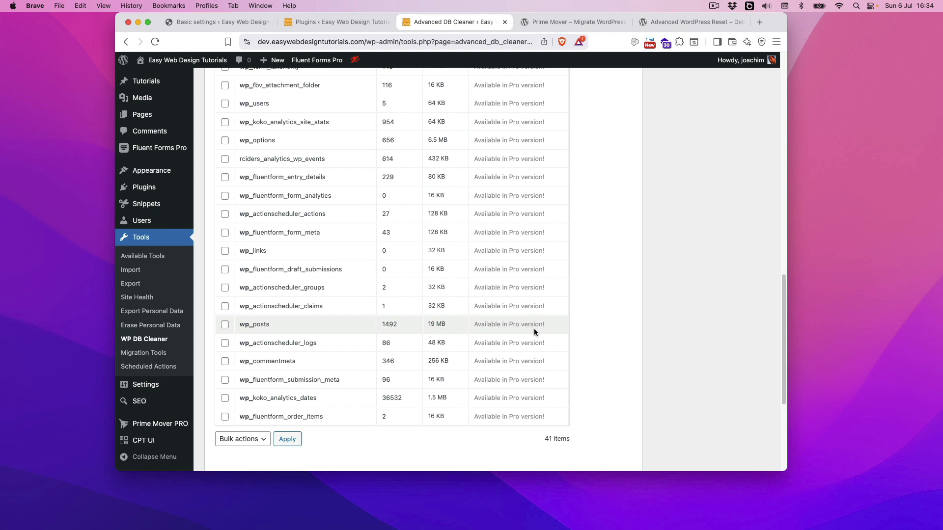
scroll(358, 362, "up", 4)
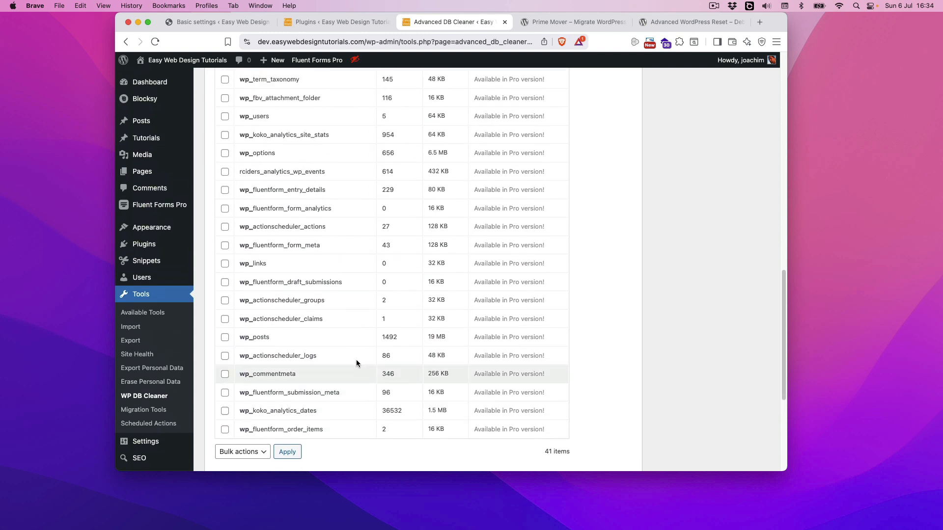
scroll(356, 439, "down", 2)
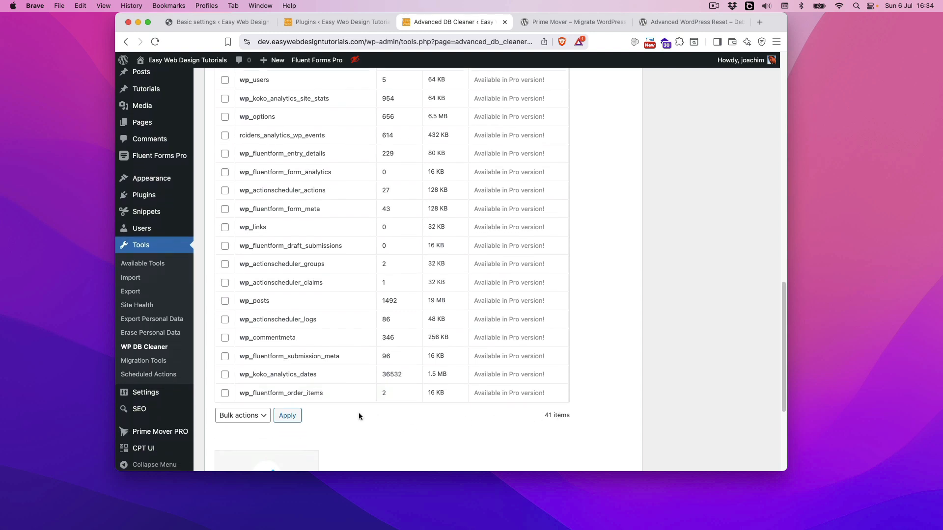
scroll(359, 414, "up", 6)
scroll(354, 415, "up", 10)
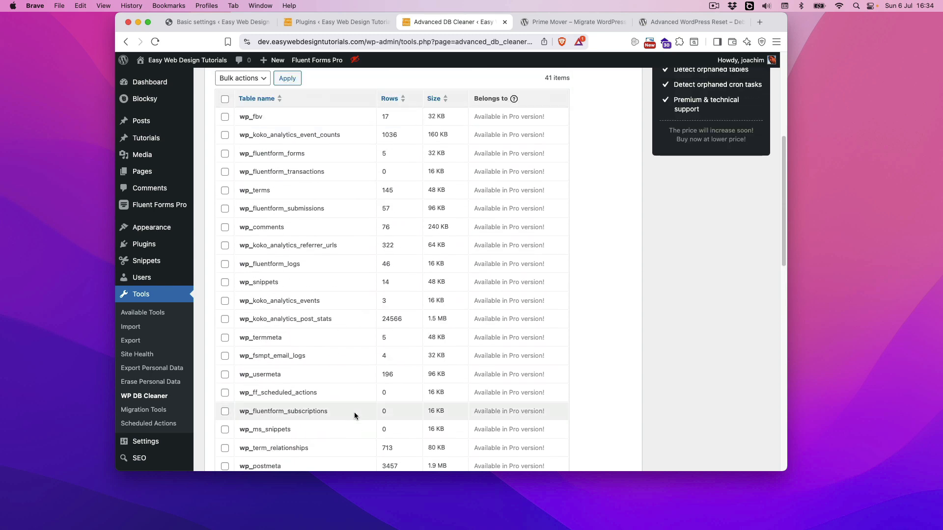
scroll(431, 351, "up", 8)
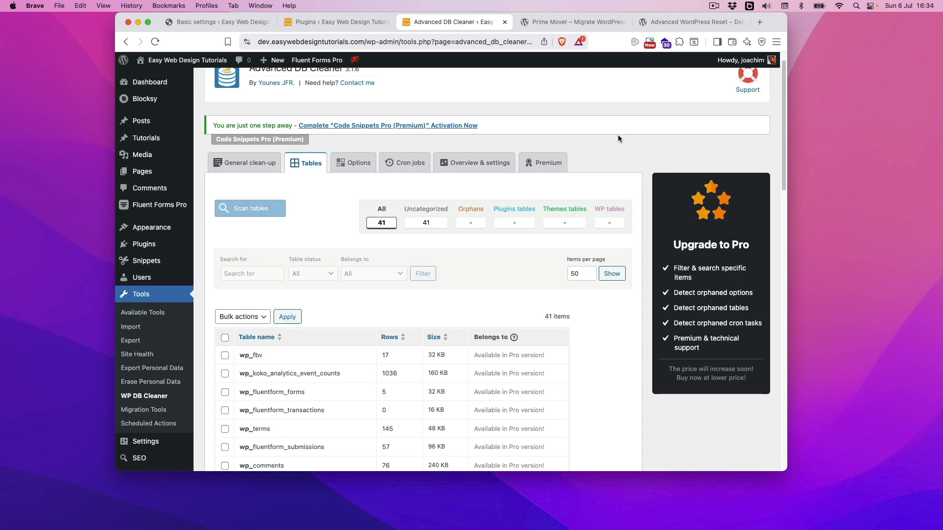
Compare the live site's installed plugins list with the dev site's database tables list, ending on the live site
left_click(321, 22)
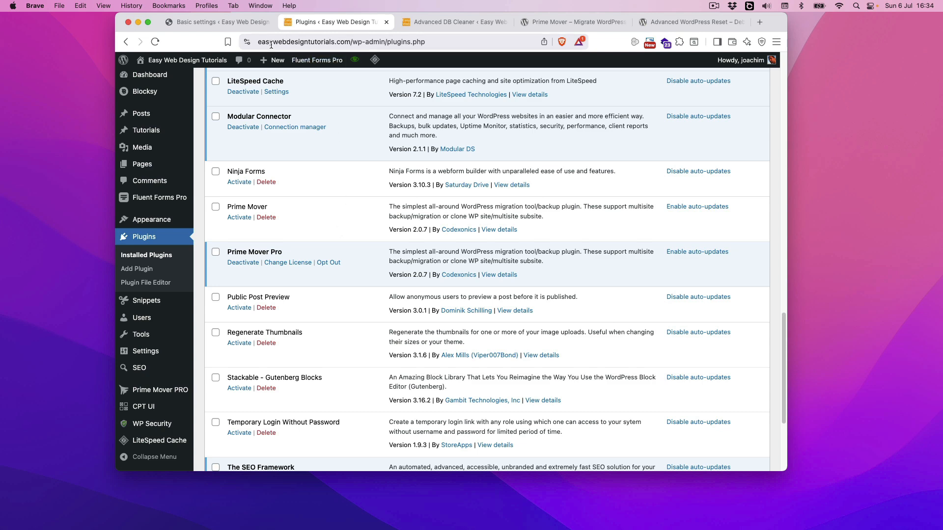
left_click(429, 25)
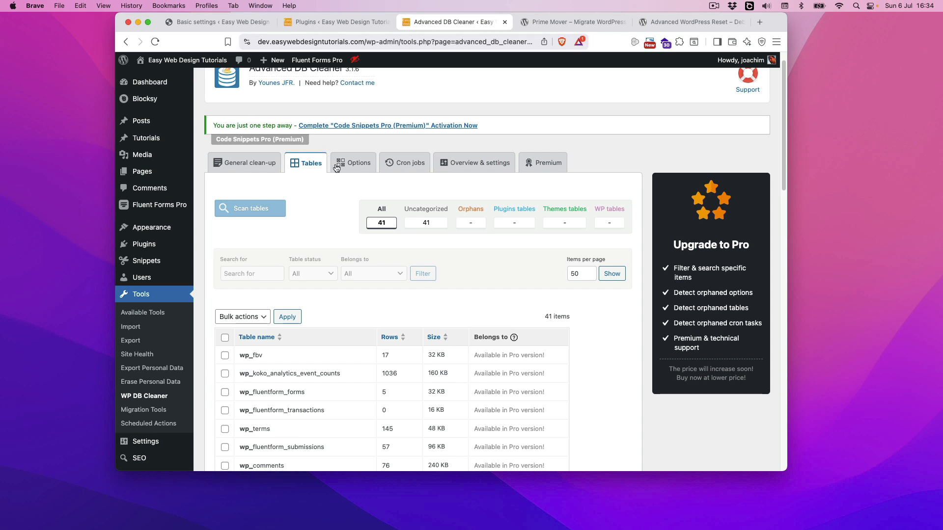
left_click(324, 22)
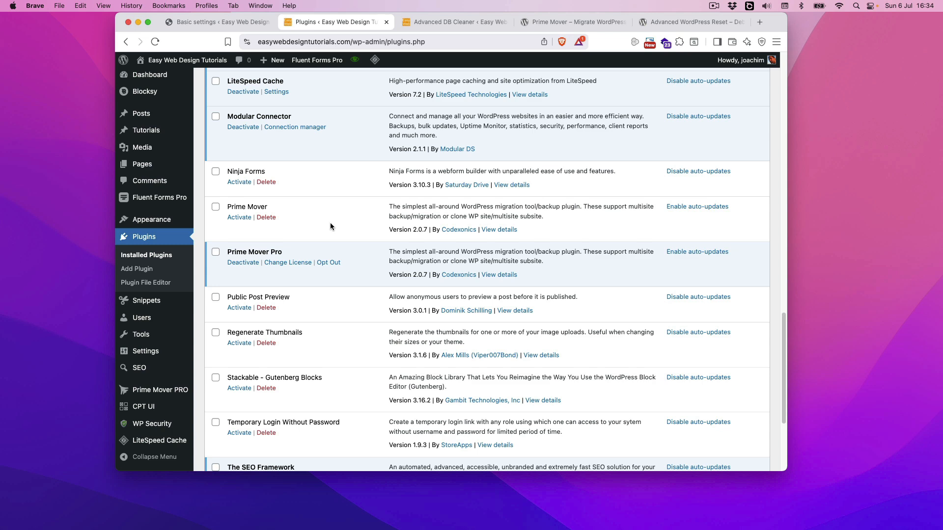
left_click(442, 21)
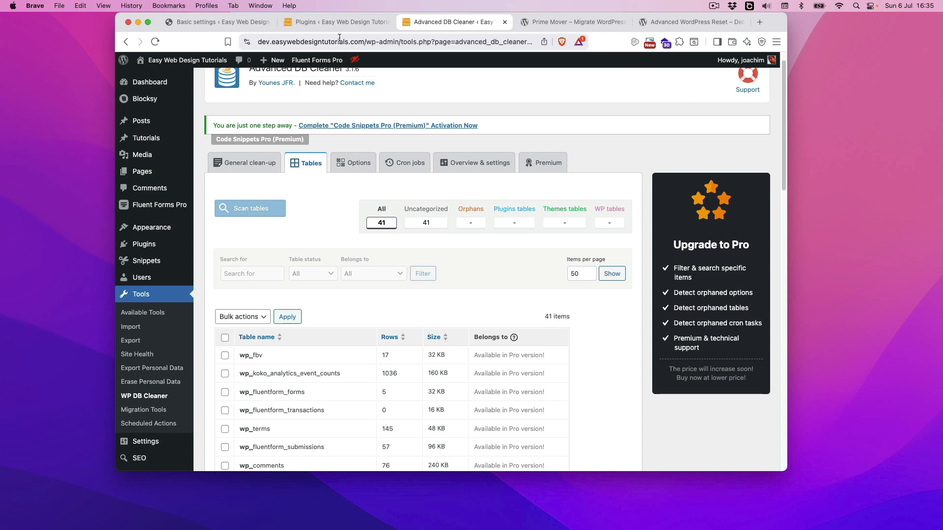
left_click(328, 23)
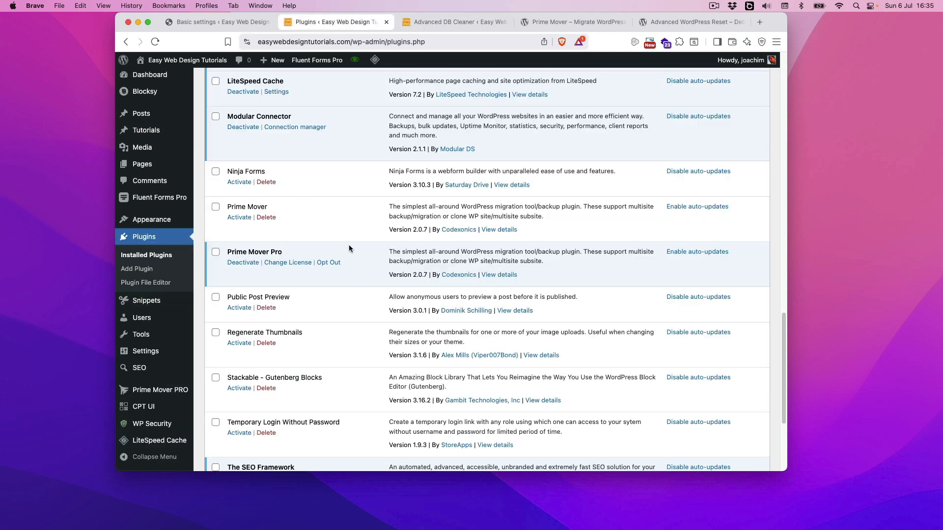